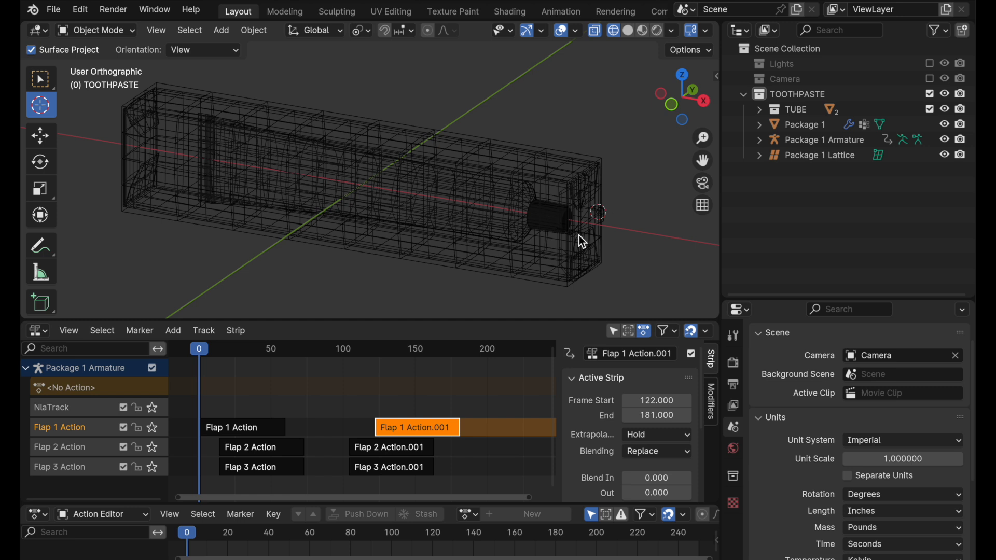
Reset the 3D cursor to the world origin and add a plain axes empty there in the TOOTHPASTE collection.
key("shift+s")
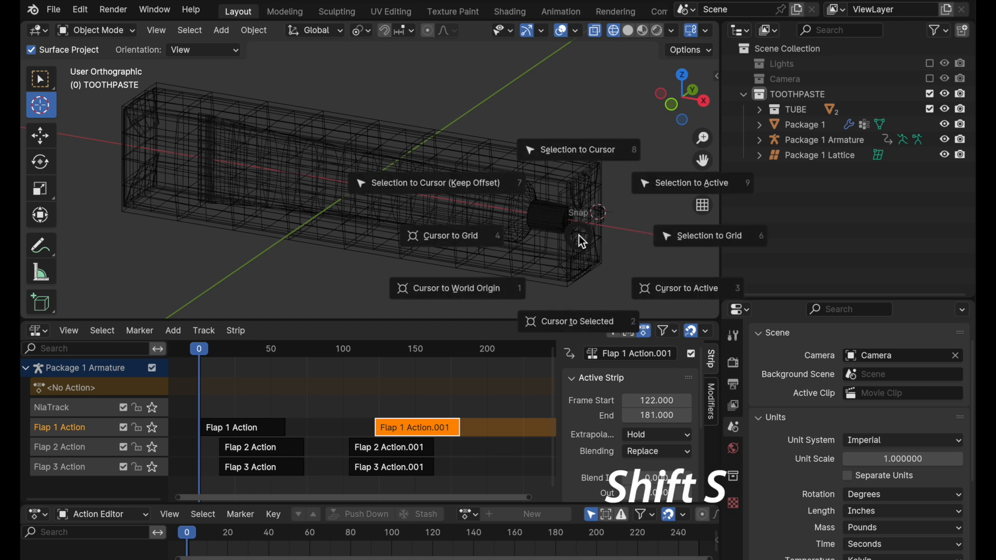
left_click(478, 300)
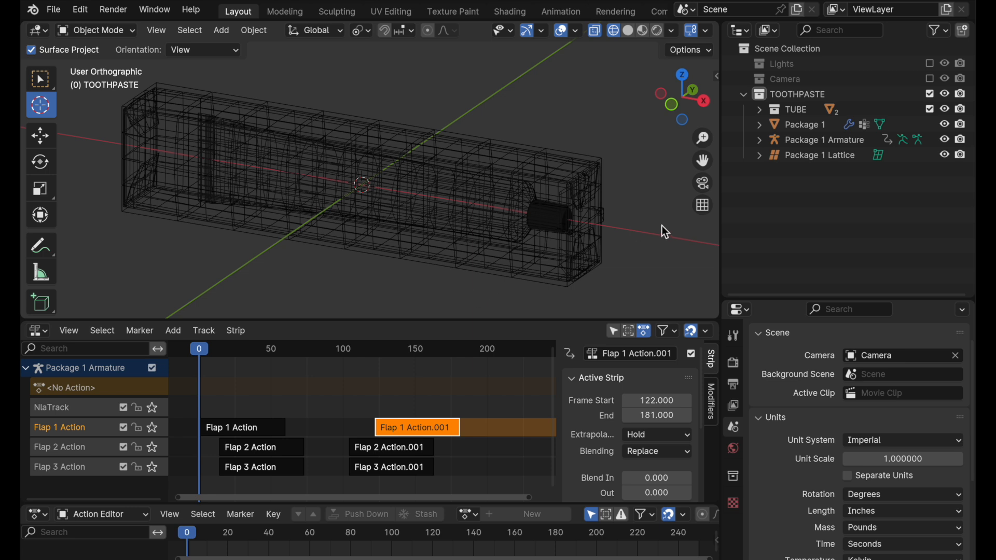
left_click(764, 95)
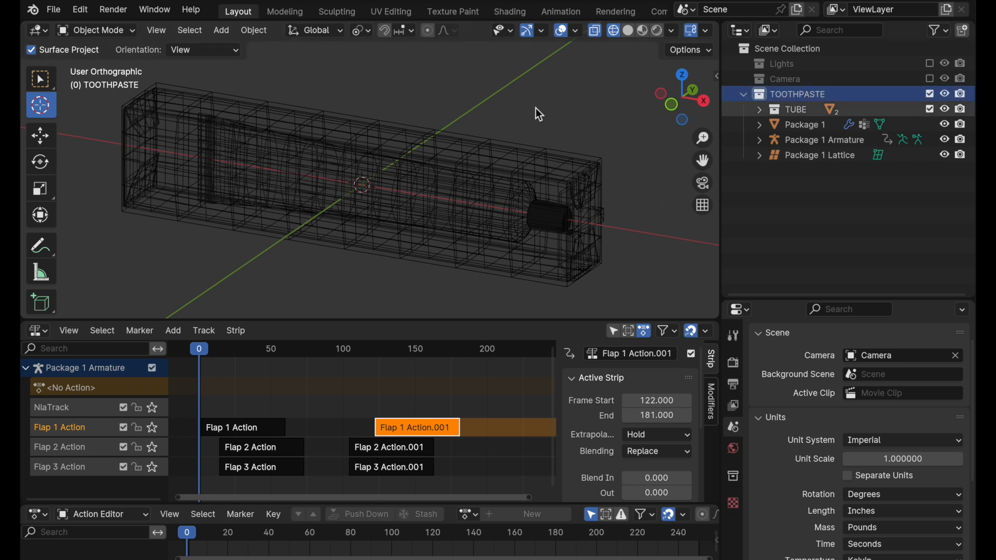
key("shift+a")
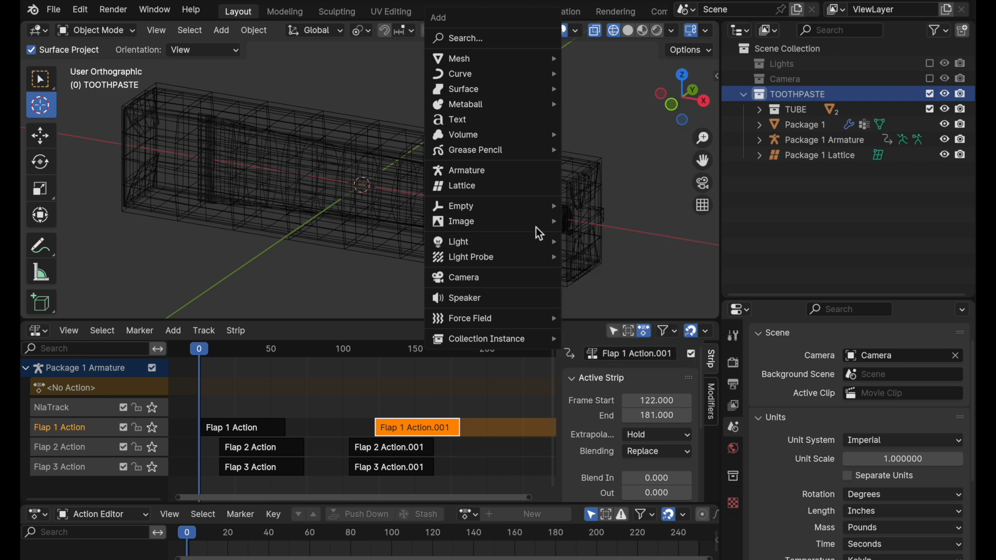
mouse_move(535, 213)
left_click(592, 206)
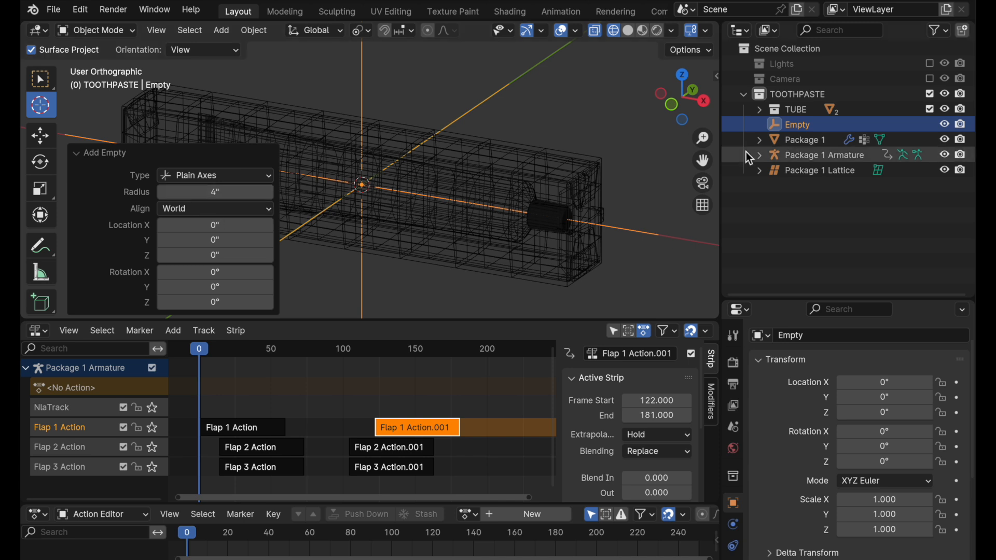
Rename the new empty as PACKAGING 01.
left_click(799, 127)
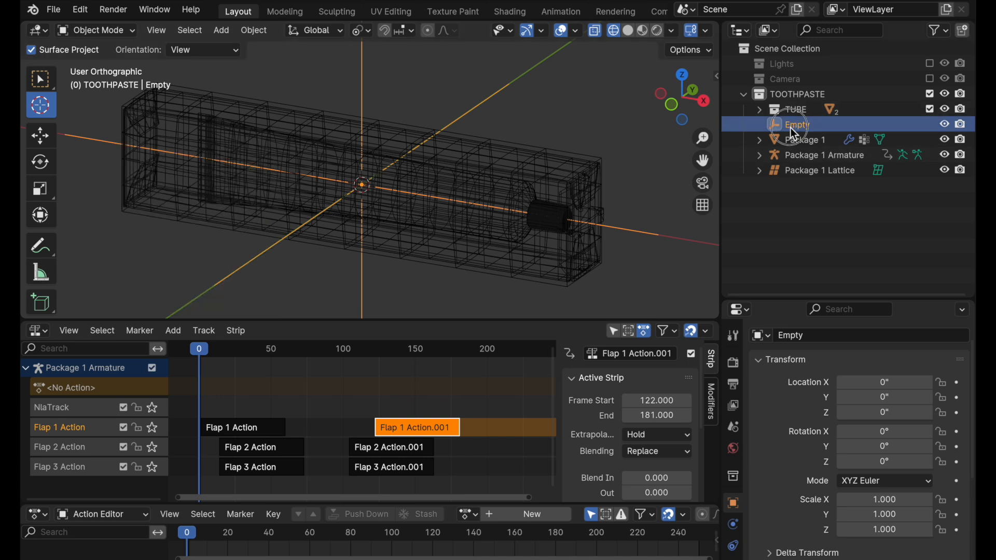
double_click(794, 130)
type("PA")
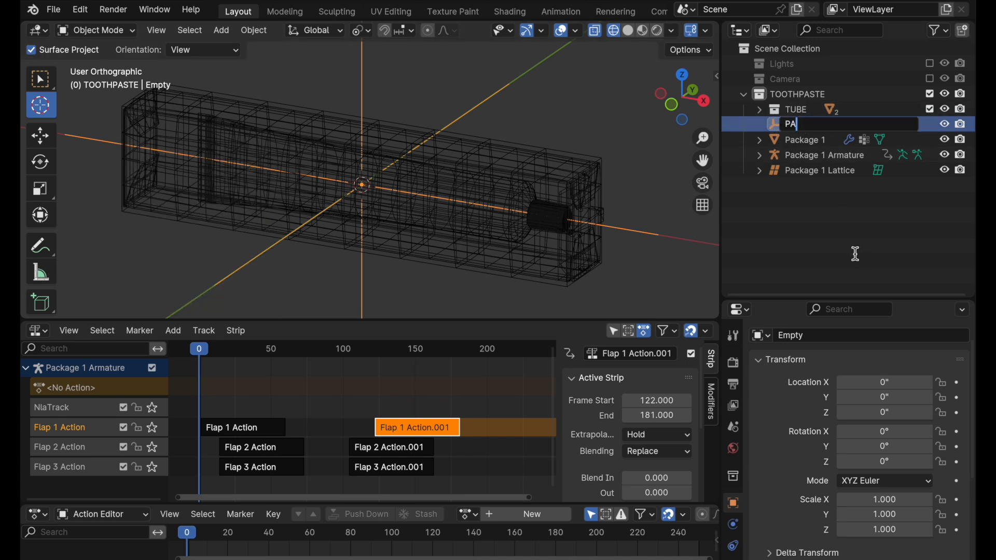
type("CKAGING 01")
key("Return")
Parent Package 1, Package 1 Armature and Package 1 Lattice to the PACKAGING 01 empty and expand its hierarchy.
left_click(802, 157)
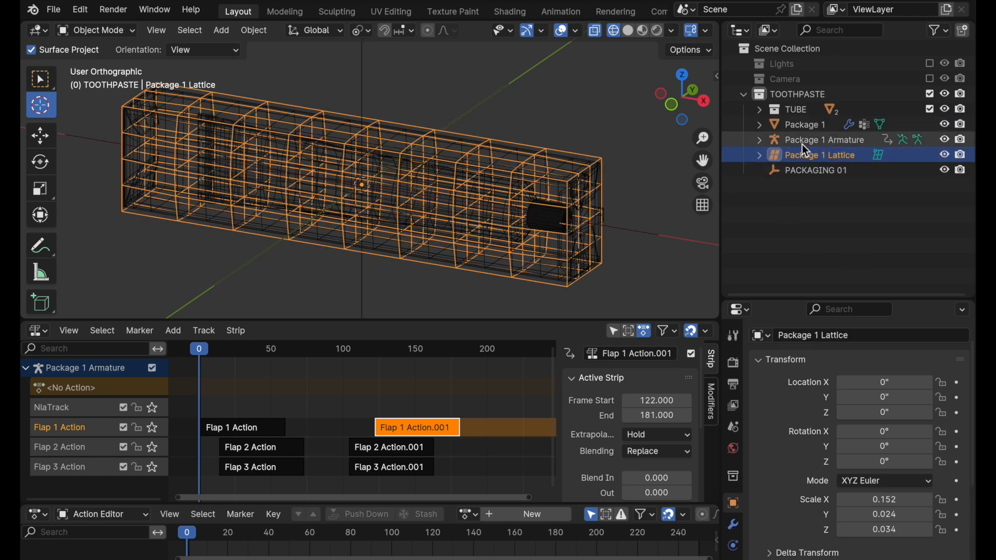
left_click(803, 129, "shift")
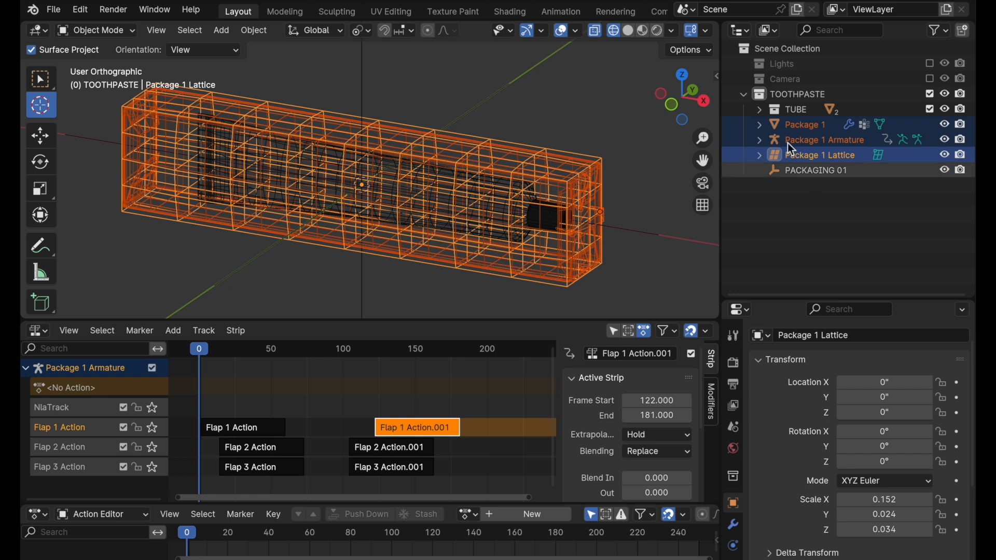
left_click_drag(775, 124, 806, 170)
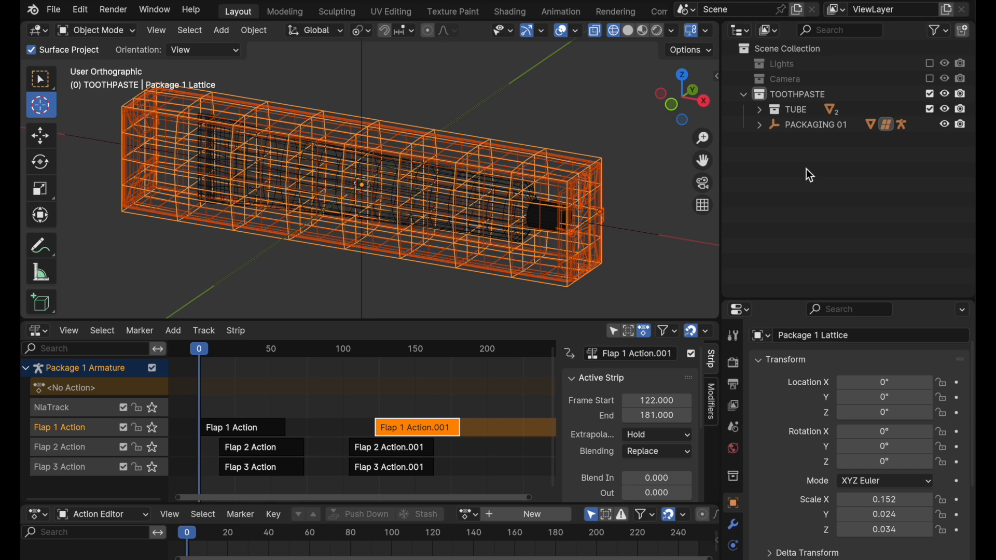
left_click(760, 125)
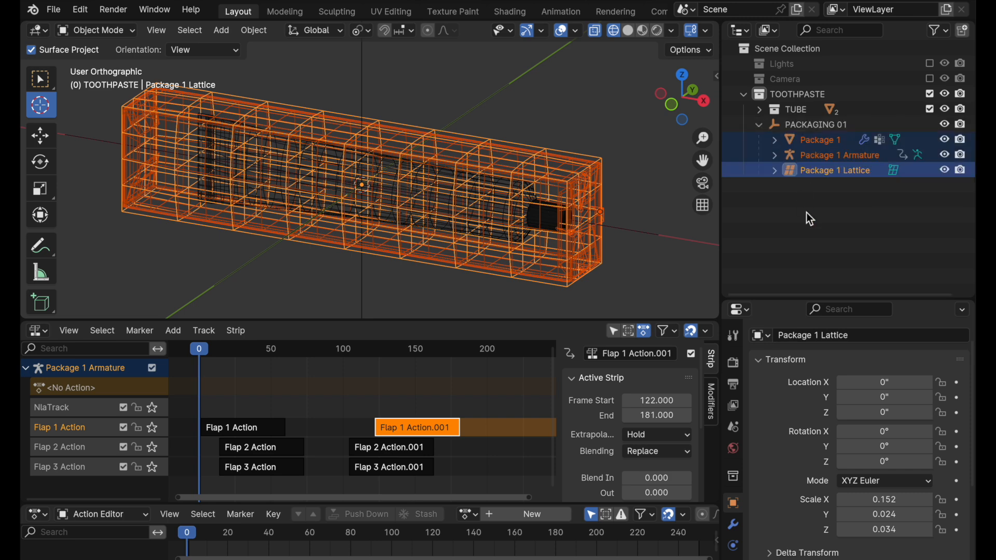
Create a scene instance of the TUBE collection and parent it to the PACKAGING 01 empty.
left_click(767, 111)
left_click(762, 110)
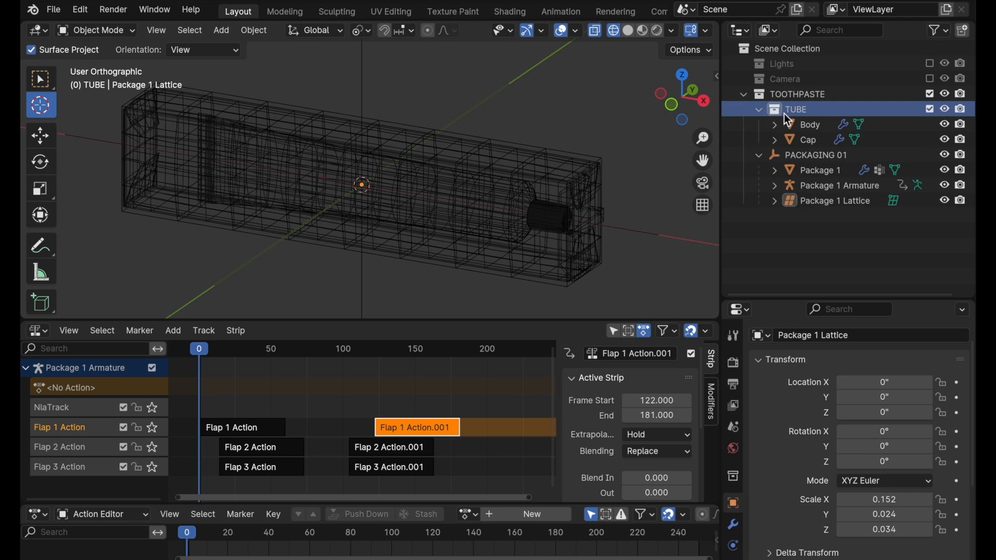
left_click(758, 111)
right_click(785, 109)
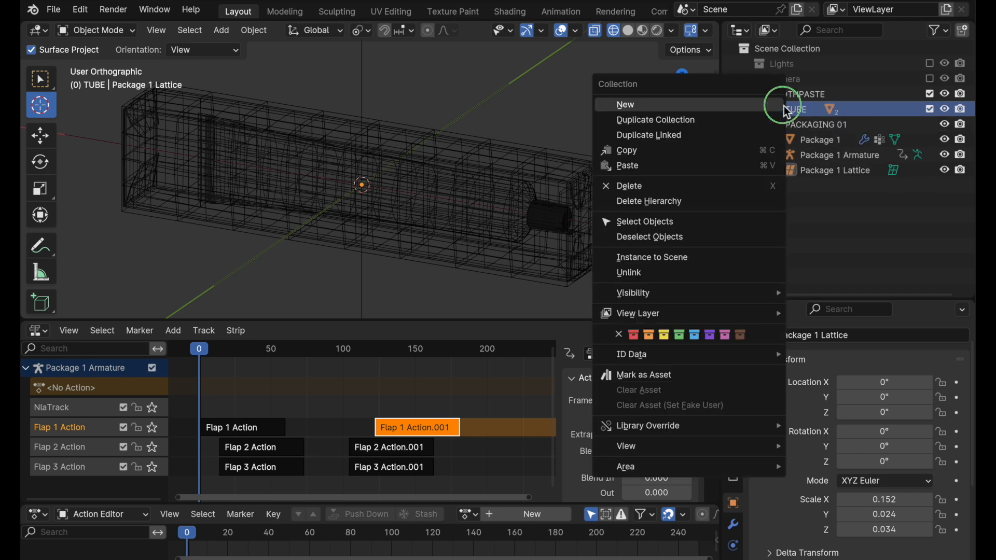
left_click(718, 258)
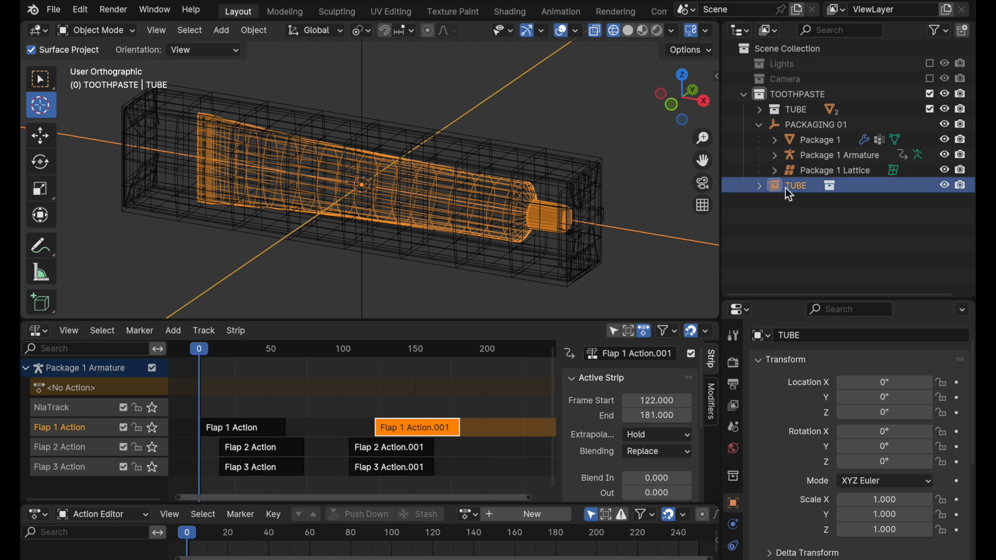
left_click_drag(785, 188, 823, 122)
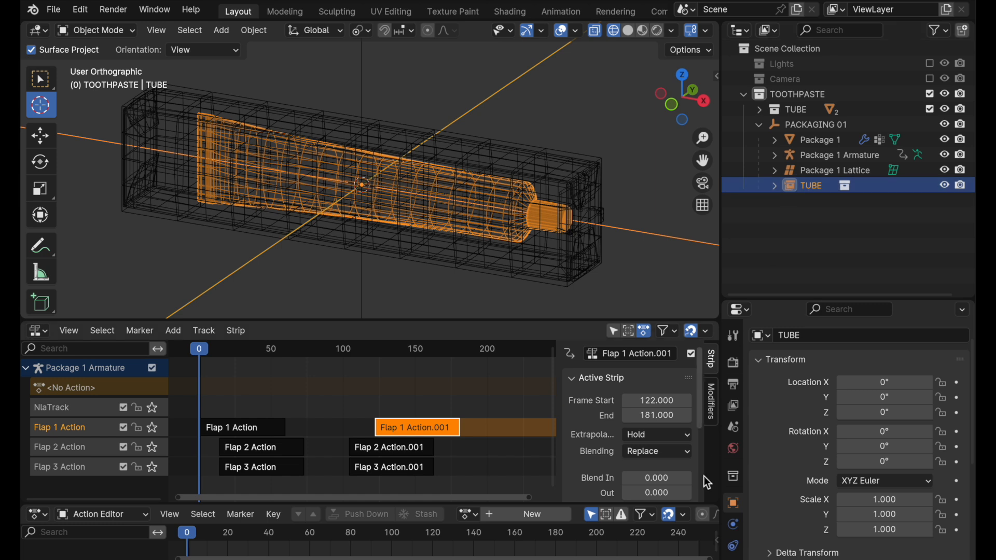
Set the TUBE instance's empty display size to 2 inches.
scroll(732, 515, "down", 3)
left_click(734, 522)
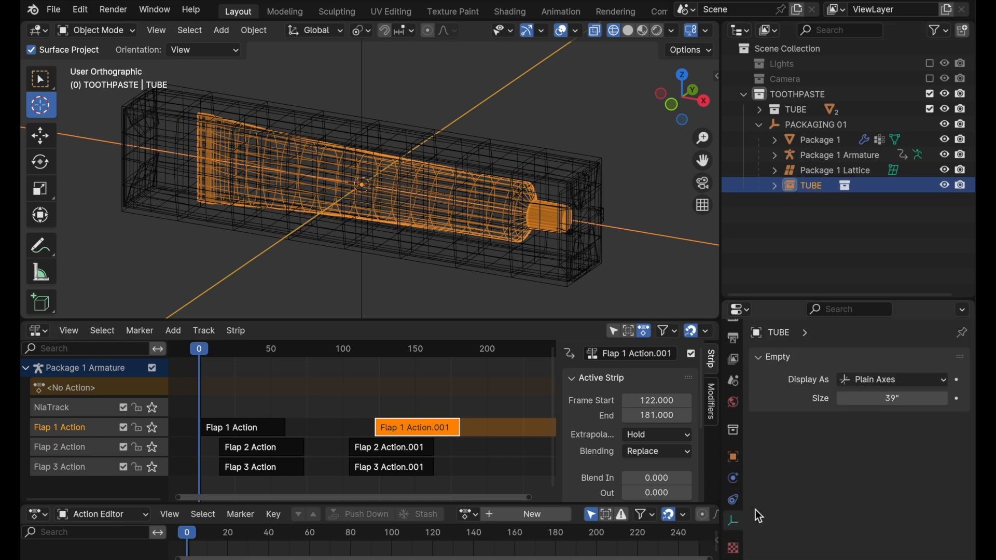
left_click(894, 400)
type("2")
key("Return")
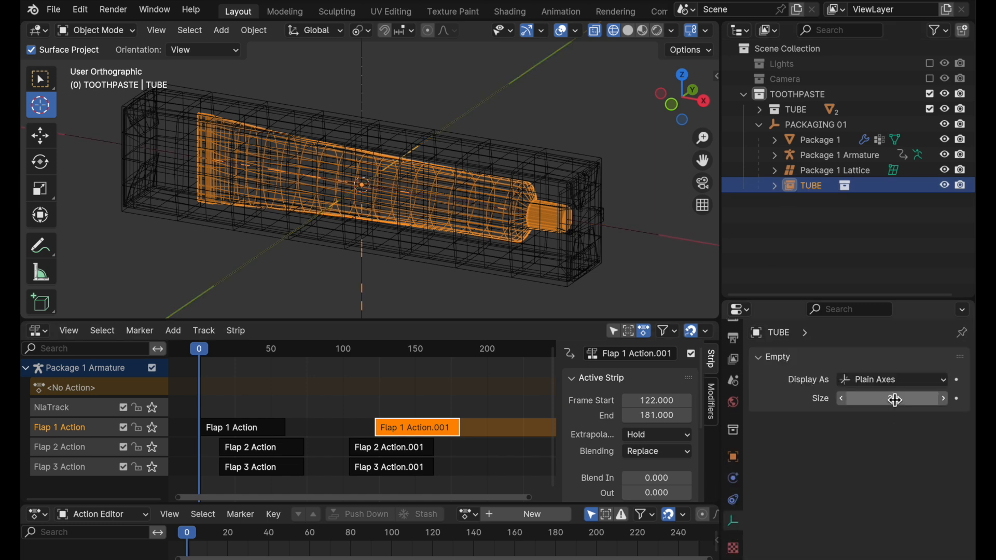
Duplicate the whole PACKAGING 01 hierarchy and place the copy about 1.5" above the original along Z.
left_click(796, 130)
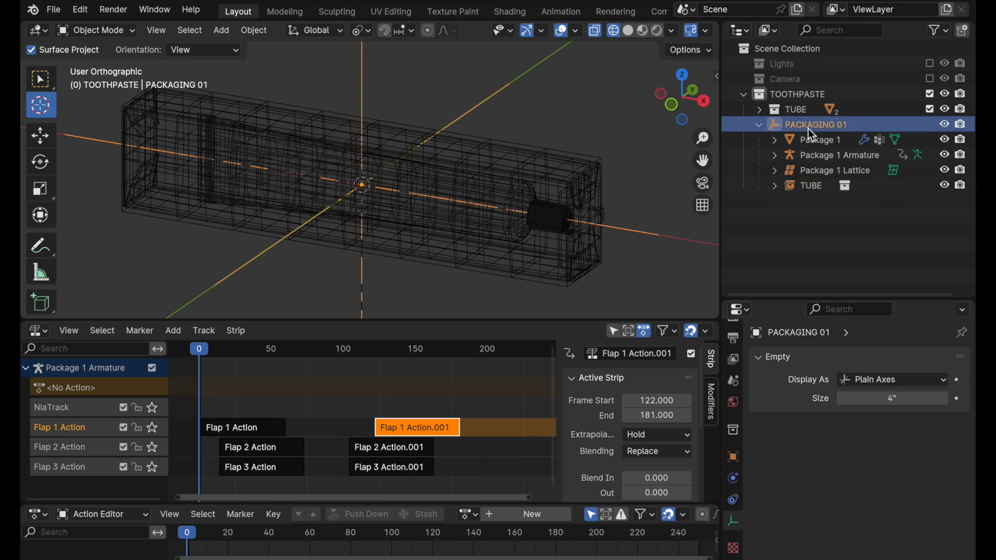
right_click(813, 133)
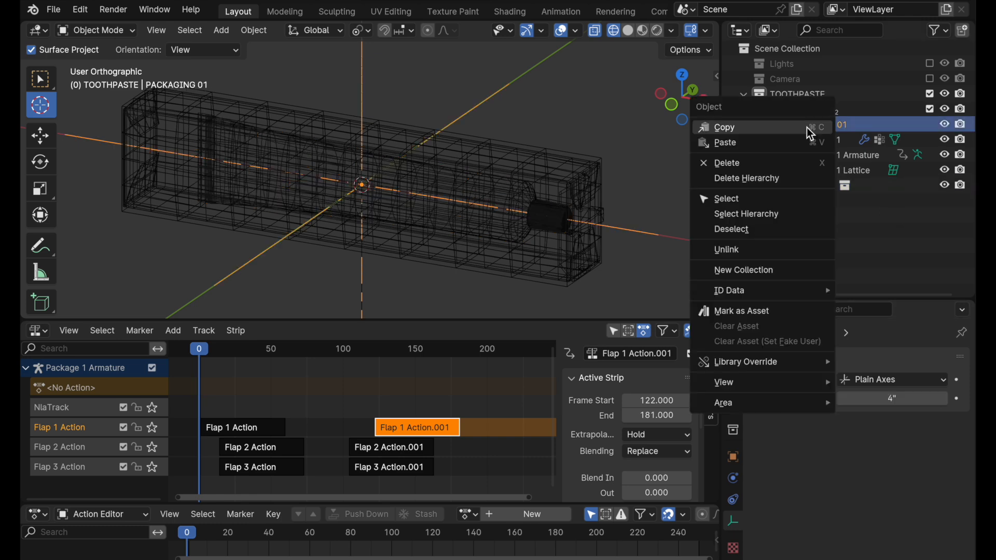
left_click(792, 214)
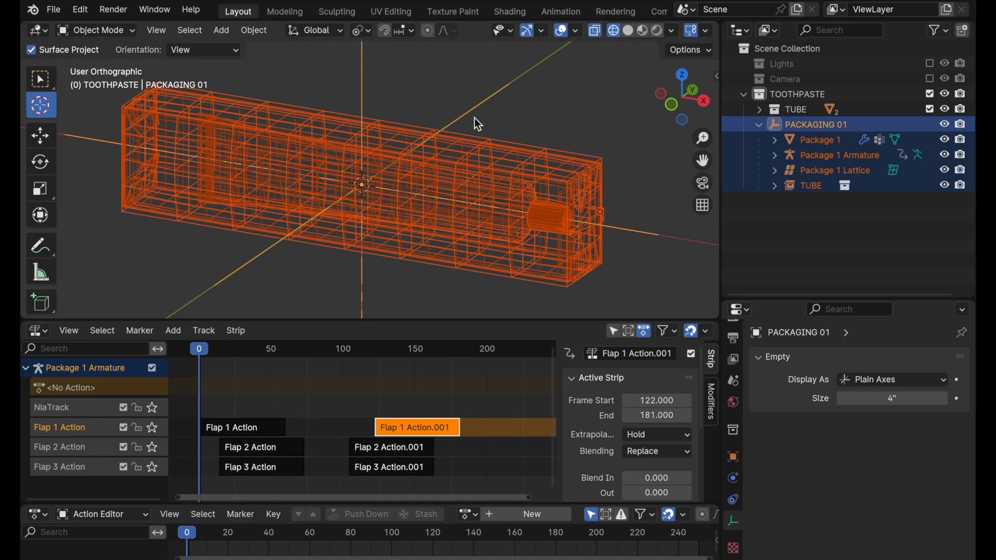
key("shift+d")
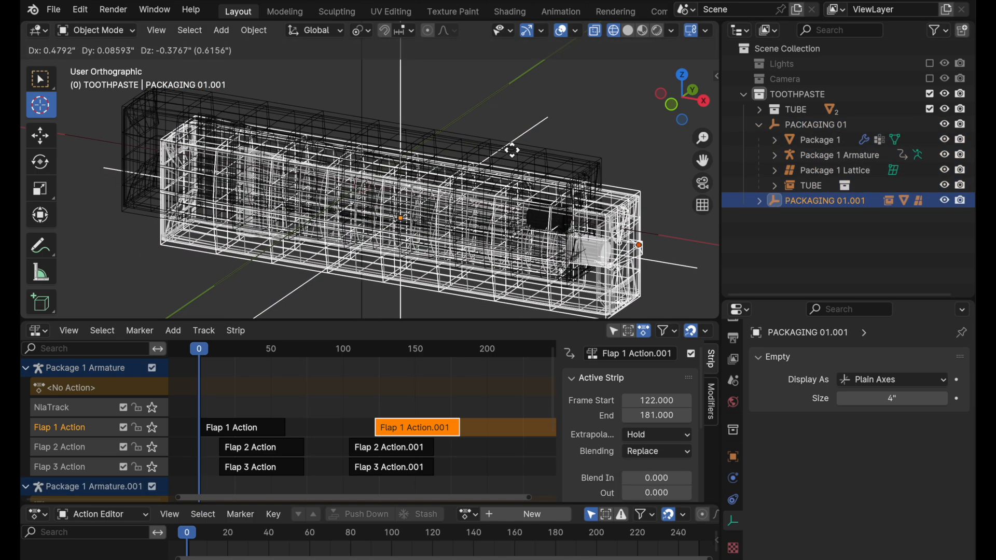
key("z")
left_click(596, 450)
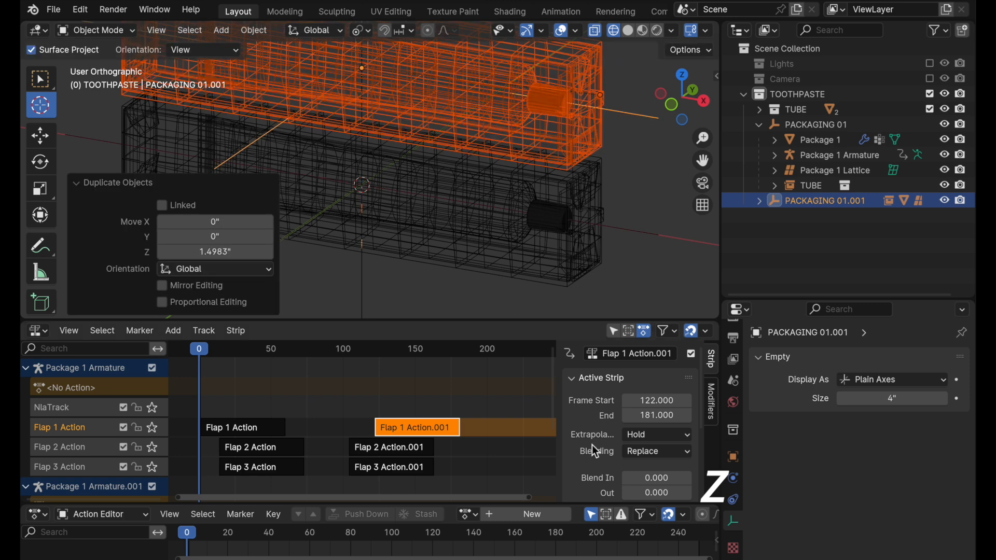
Expand the duplicated hierarchy and rename its parent empty as PACKAGING 02.
middle_click_drag(577, 196, 538, 239)
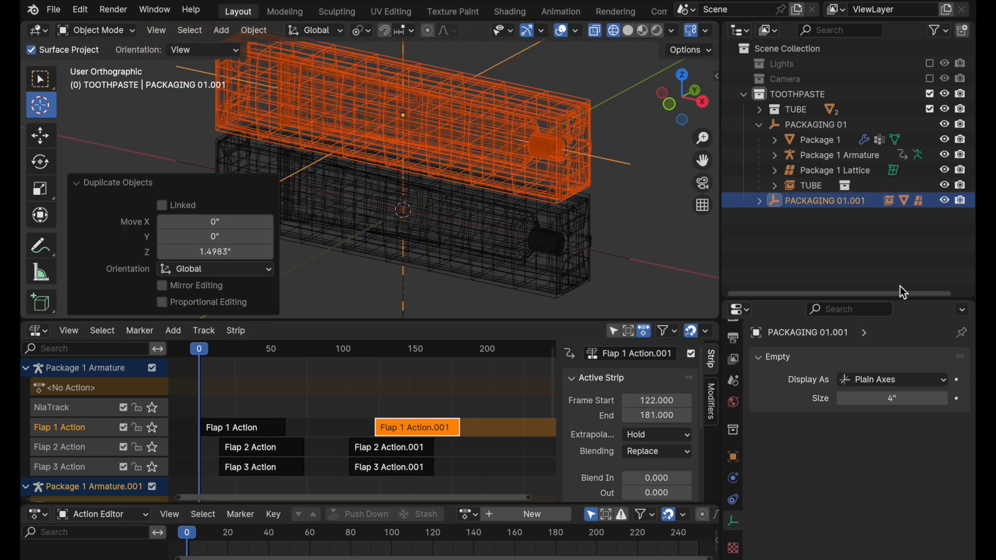
left_click(761, 202)
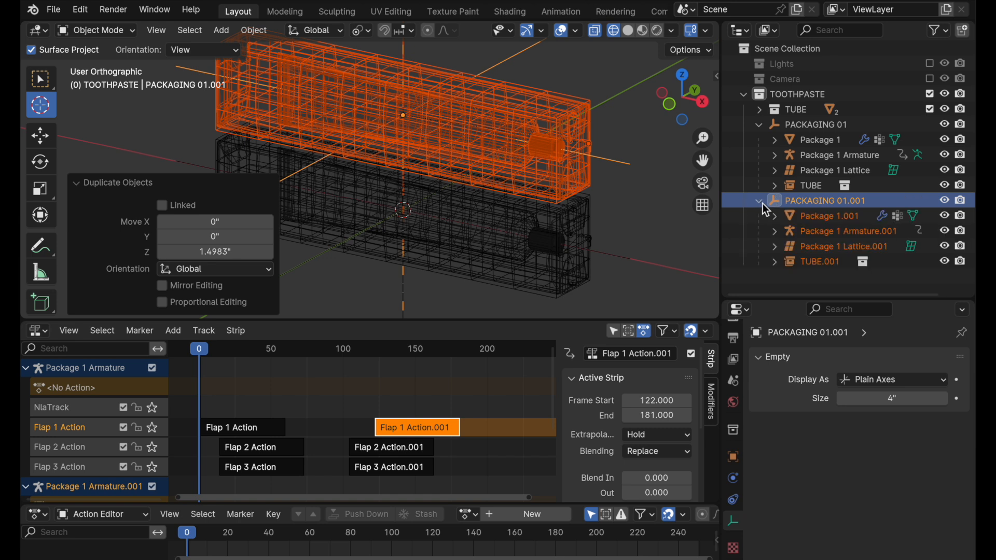
left_click(849, 207)
double_click(822, 206)
key("End")
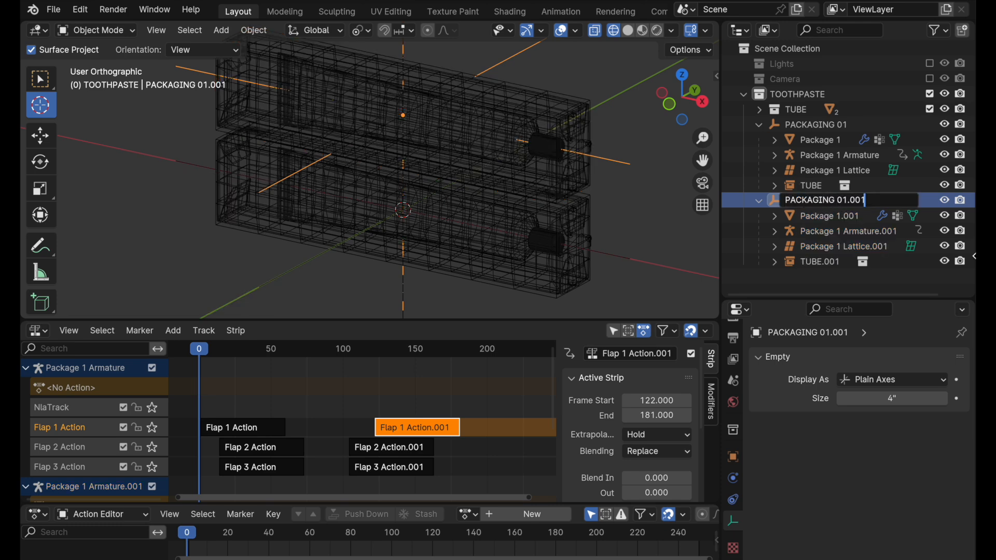
key("BackSpace")
key("BackSpace")
key("BackSpace")
key("BackSpace")
key("BackSpace")
type("2")
key("Return")
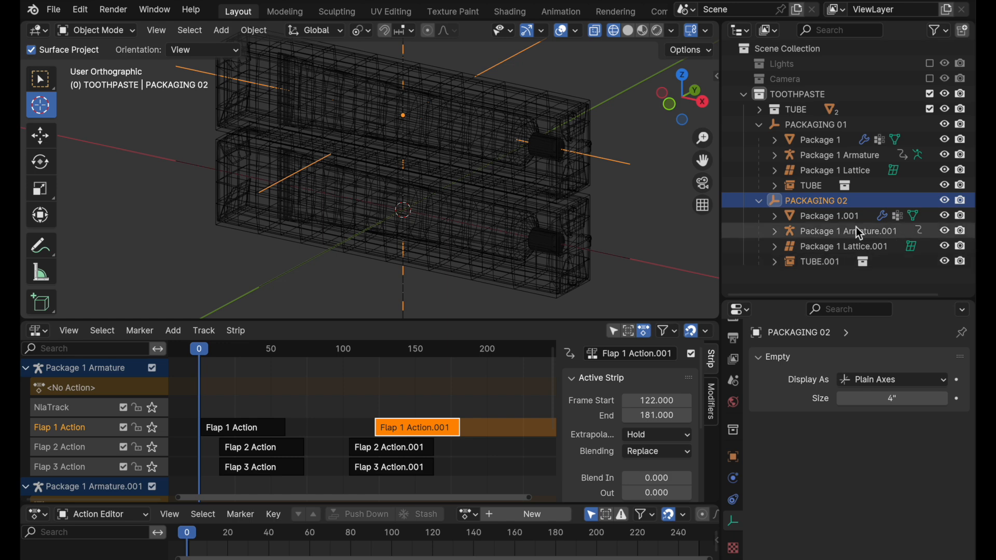
Rename the duplicated box mesh under PACKAGING 02 as Package 2.
left_click(843, 218)
double_click(842, 219)
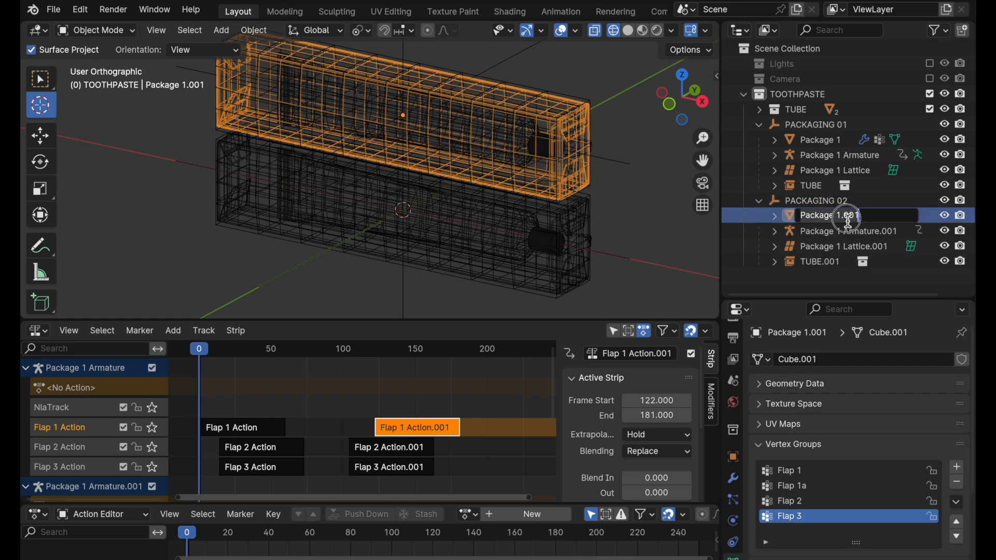
key("End")
key("BackSpace")
key("BackSpace")
key("BackSpace")
key("BackSpace")
key("BackSpace")
type("2")
key("Return")
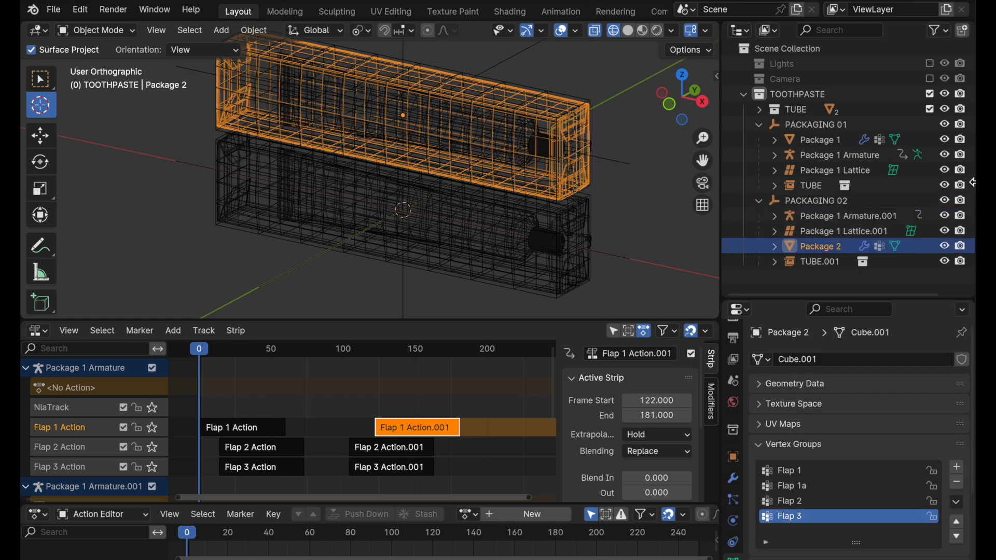
Rename the duplicated armature under PACKAGING 02 as Package 2 Armature.
double_click(861, 220)
key("End")
key("BackSpace")
key("BackSpace")
key("BackSpace")
key("BackSpace")
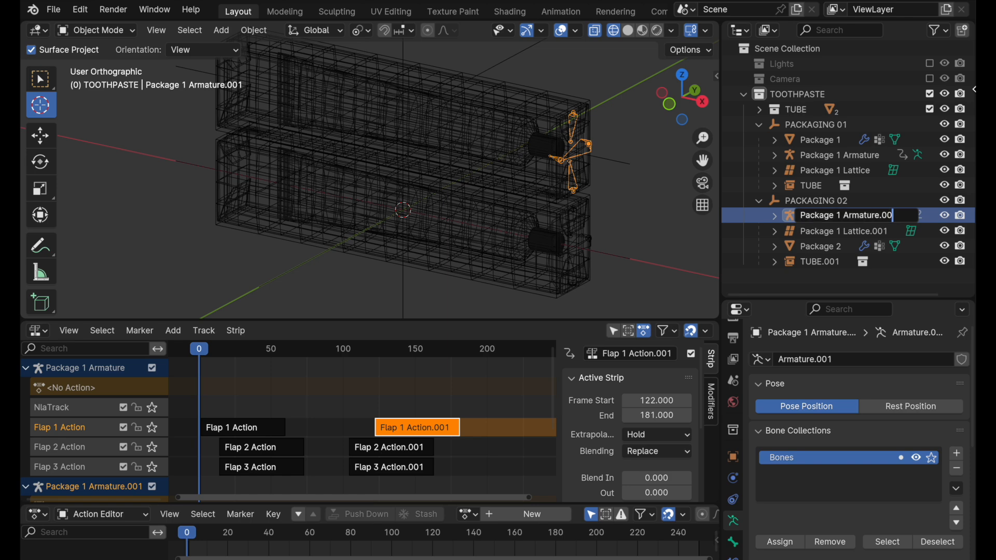
key("Left")
key("Left")
key("Left")
key("Left")
key("Left")
key("Left")
key("Left")
key("Left")
key("Left")
key("BackSpace")
type("2")
key("Return")
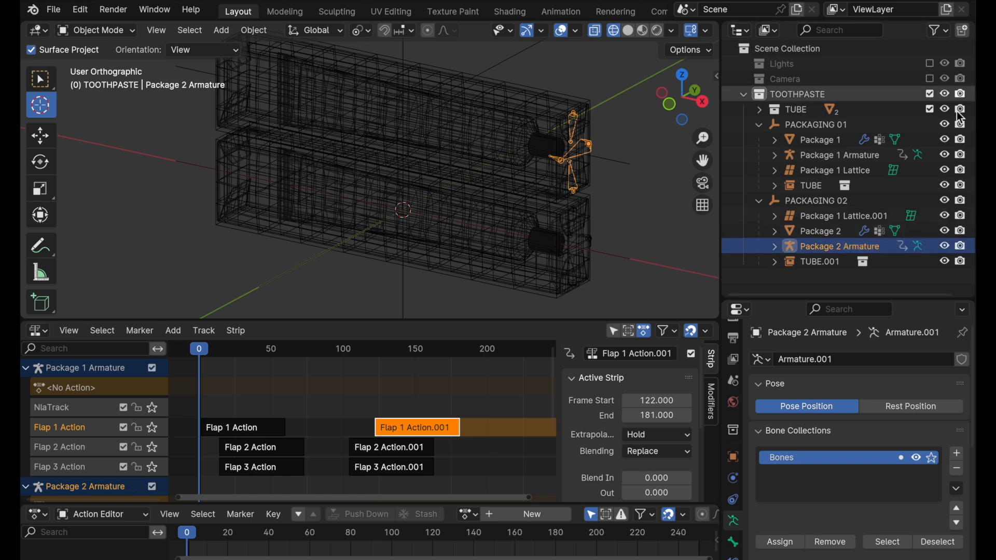
Rename the duplicated lattice under PACKAGING 02 as Package 2 Lattice.
double_click(830, 216)
key("End")
key("BackSpace")
key("BackSpace")
key("BackSpace")
key("BackSpace")
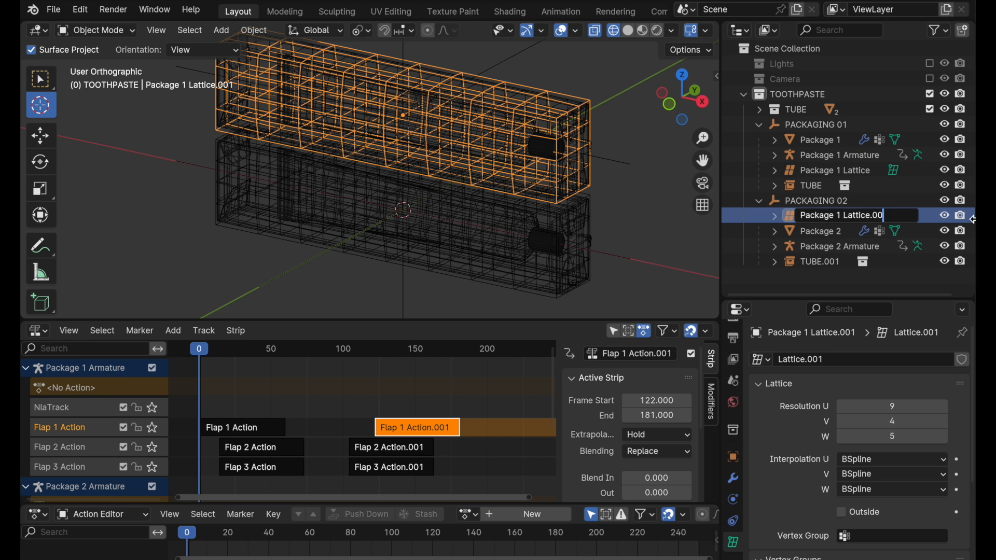
key("Left")
key("Left")
key("Left")
key("Left")
key("Left")
key("Left")
key("Left")
key("Left")
key("BackSpace")
type("2")
key("Return")
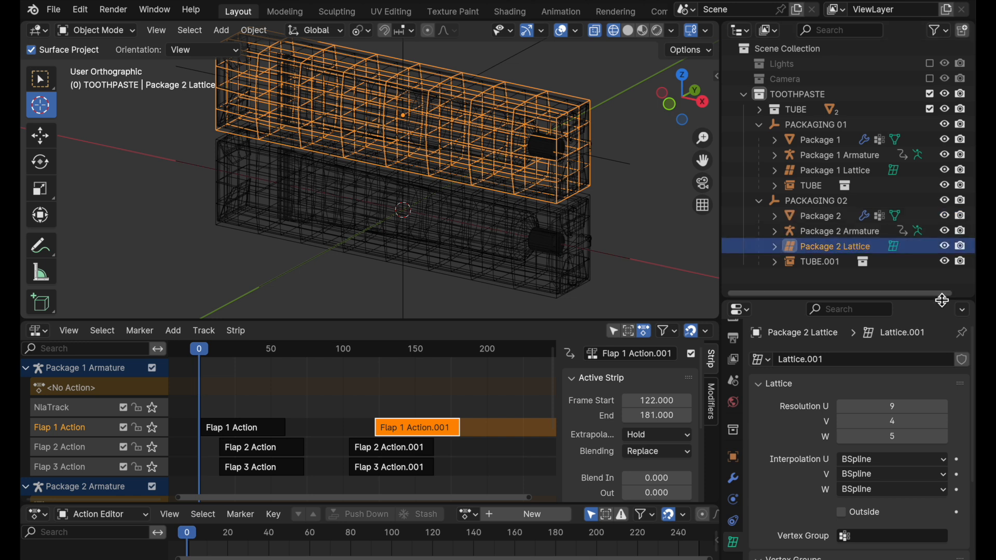
Show the modifiers of Package 2 with more room and check the Armature modifier's target object.
left_click(811, 220)
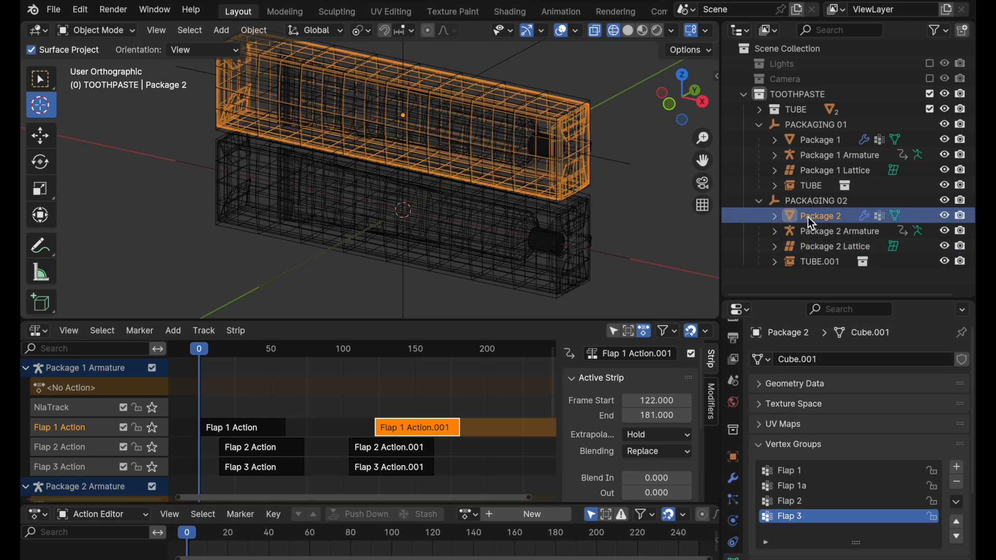
left_click(732, 485)
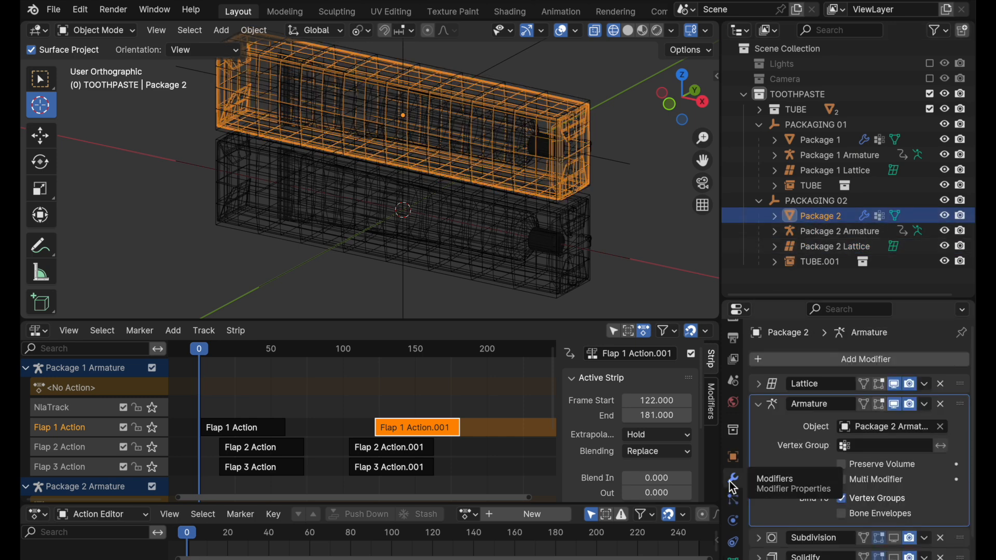
left_click_drag(779, 303, 777, 186)
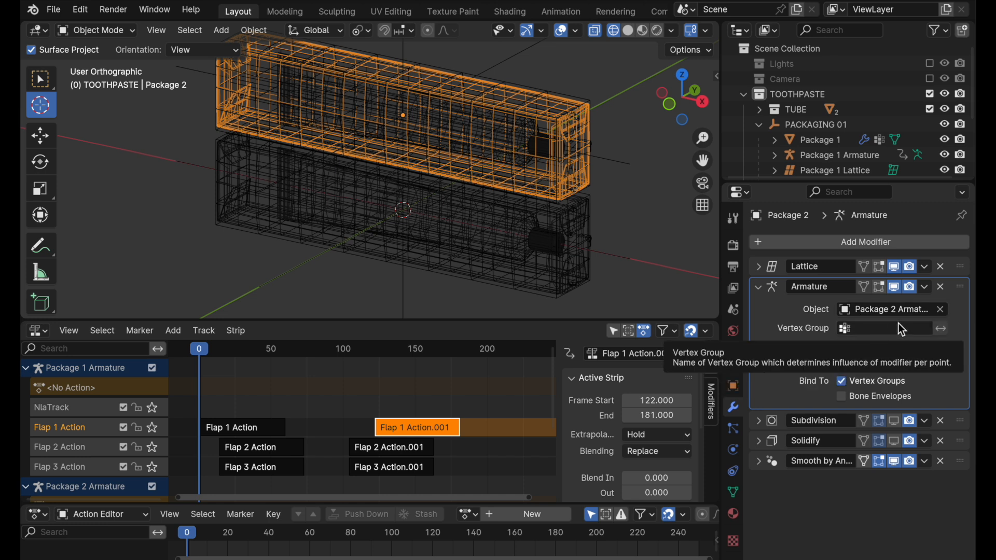
Check the target object of Package 2's Lattice modifier and enlarge the outliner to show both package hierarchies.
left_click(760, 287)
left_click(760, 267)
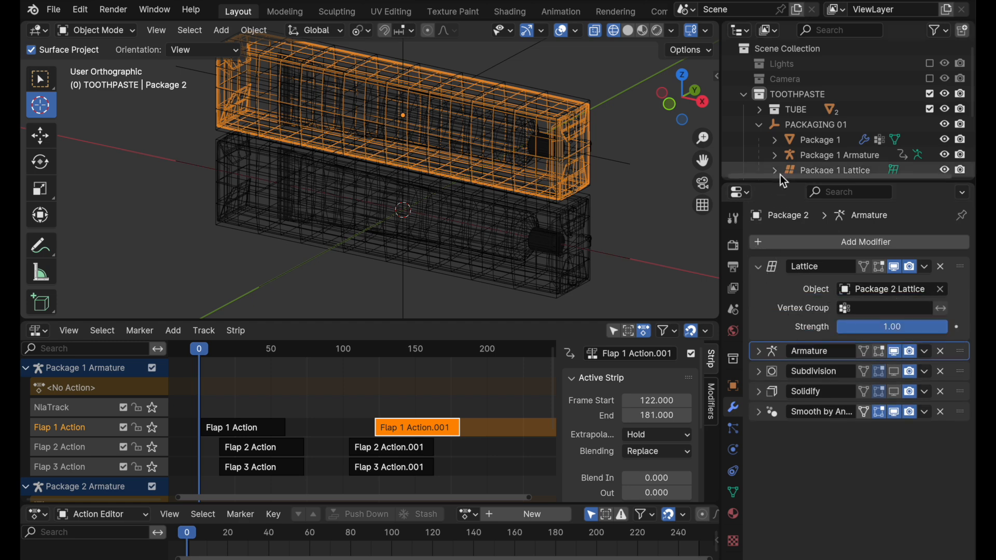
left_click_drag(780, 178, 820, 358)
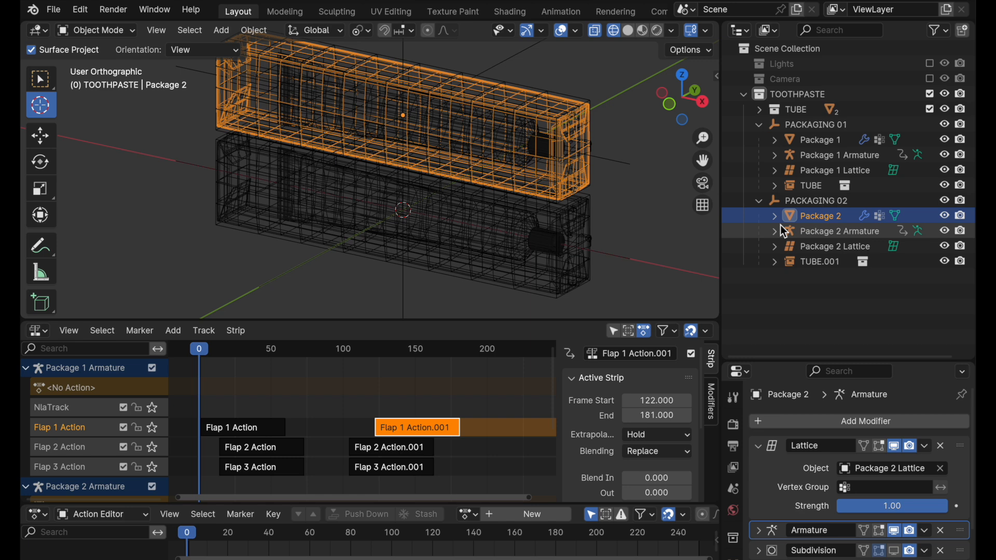
Collapse the NLA tracks of both package armatures and disable the NLA animation of Package 1 Armature.
mouse_move(199, 351)
left_mouse_down()
mouse_move(353, 358)
mouse_move(186, 359)
left_mouse_up()
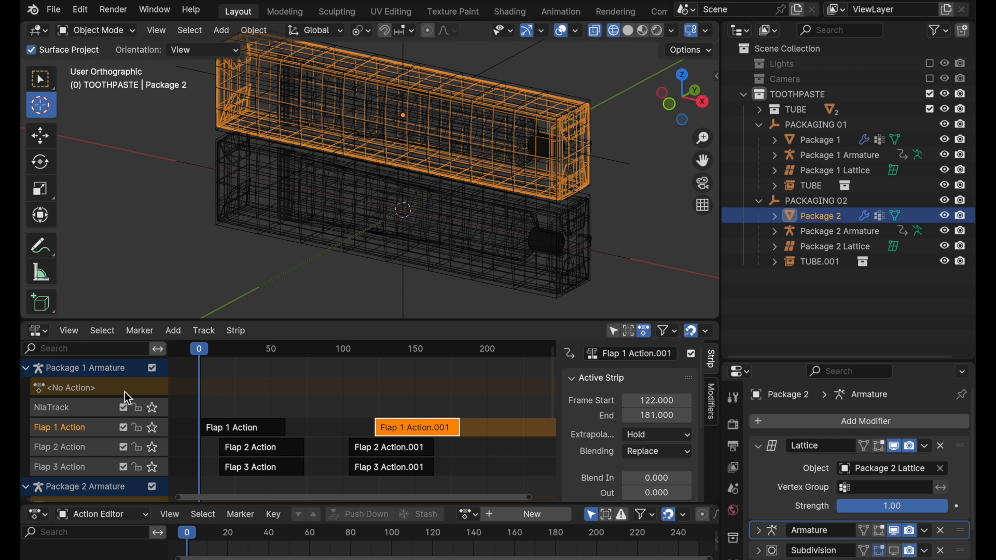
left_click(25, 371)
left_click(24, 388)
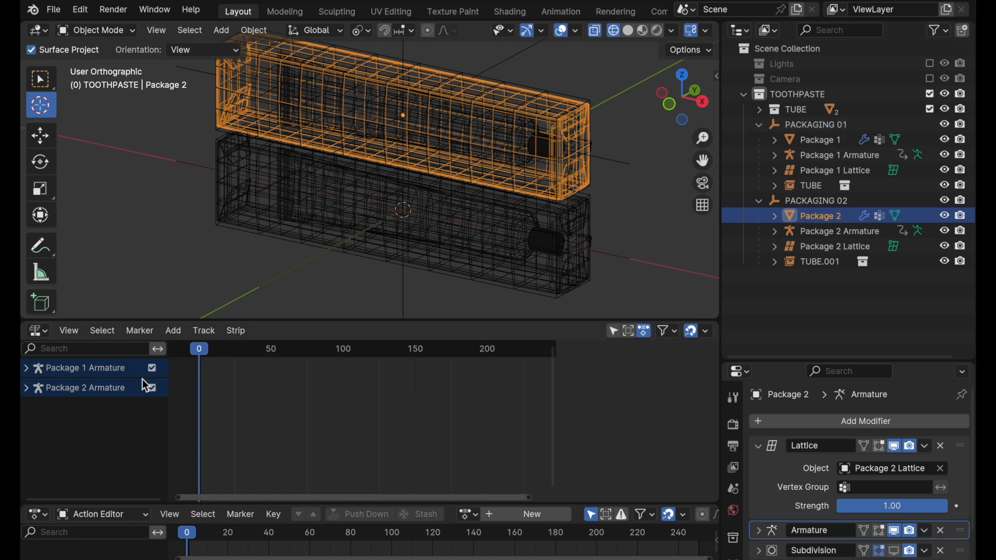
left_click(63, 375)
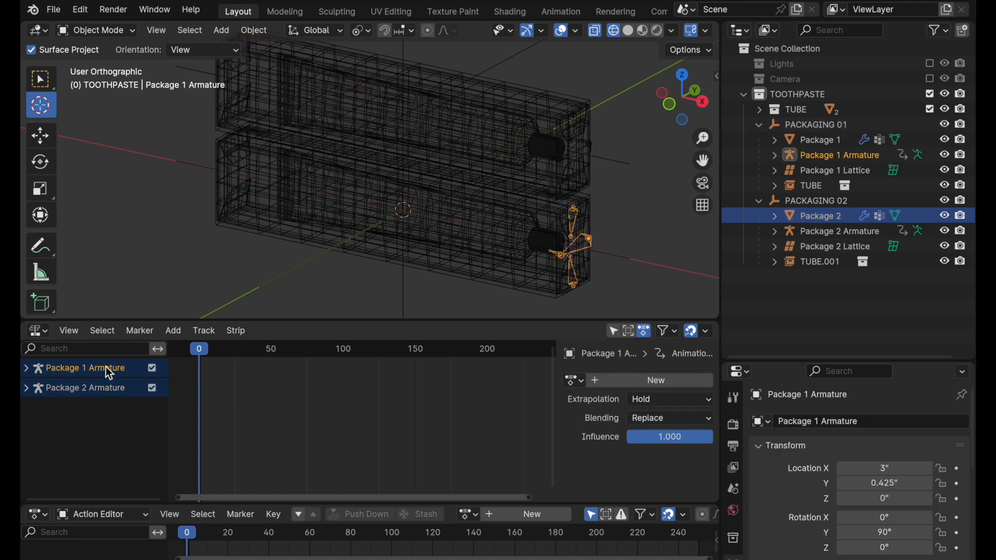
left_click(152, 370)
mouse_move(202, 357)
left_mouse_down()
mouse_move(327, 351)
mouse_move(199, 356)
left_mouse_up()
Rotate the PACKAGING 02 empty by about 23.4° around the Z axis.
middle_click_drag(570, 176, 537, 267)
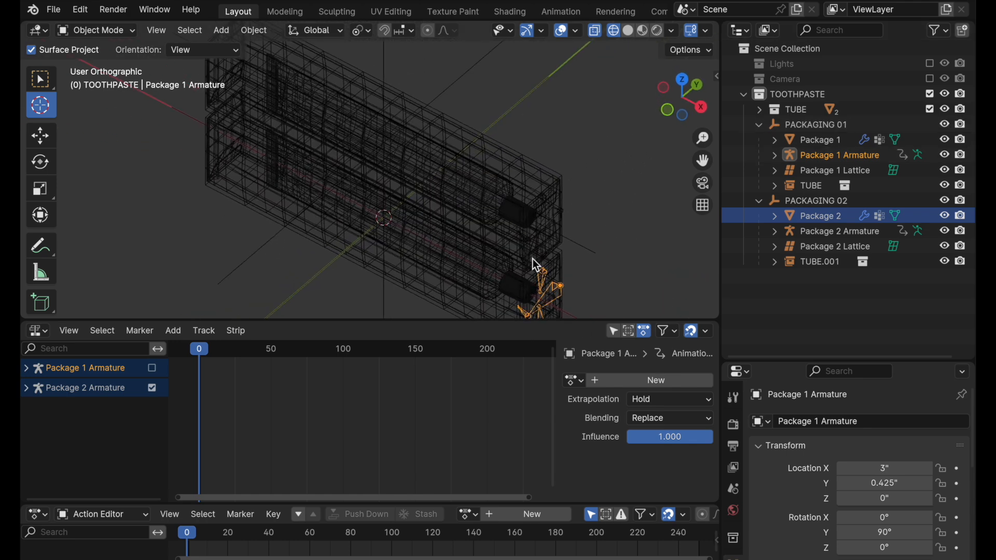
left_click(830, 201)
left_click(40, 165)
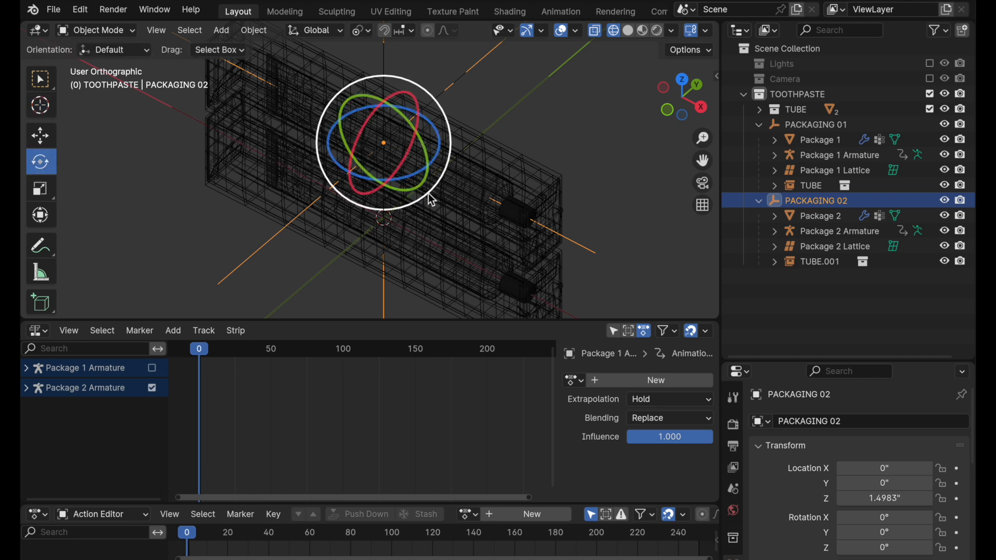
left_click_drag(417, 172, 414, 133)
Move PACKAGING 02 to rest askew on the lower package, at about X -0.53", Y 0.28", Z 1.36".
left_click(42, 136)
middle_click_drag(473, 193, 443, 158)
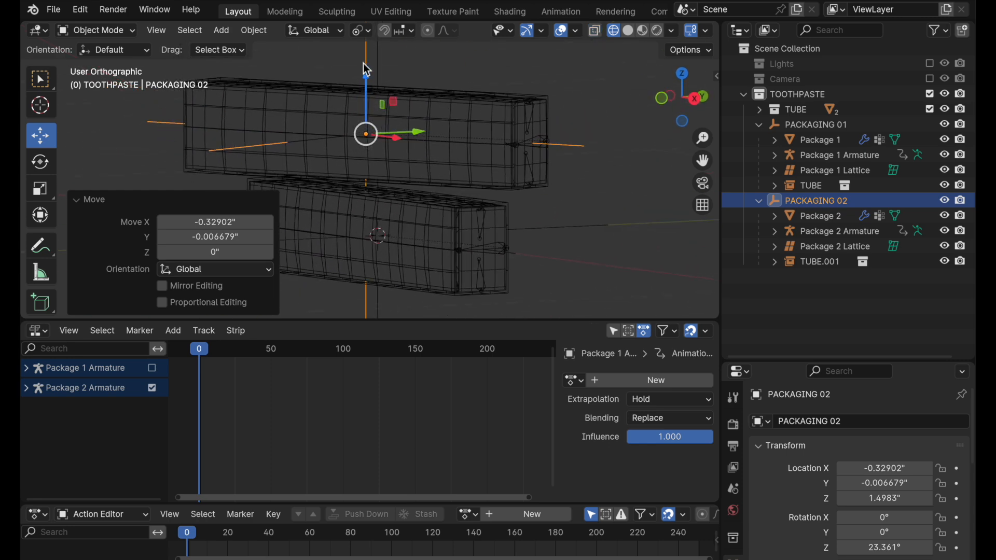
left_click_drag(367, 75, 370, 91)
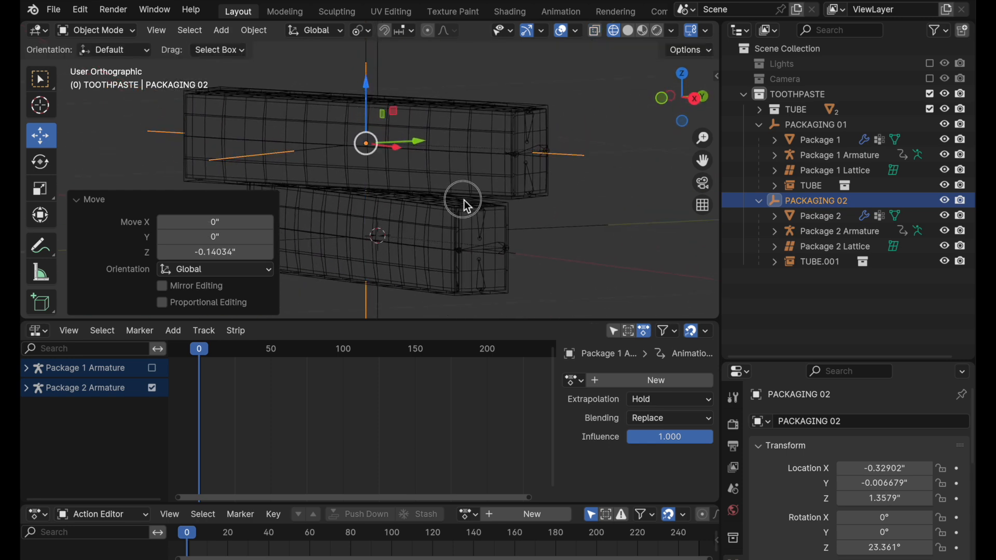
middle_click_drag(464, 200, 528, 240)
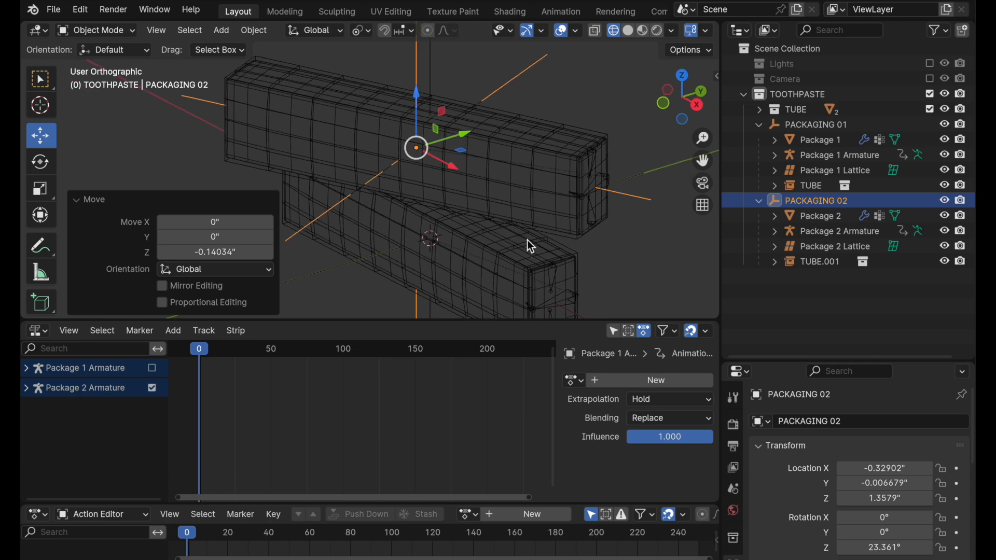
mouse_move(462, 152)
left_mouse_down()
mouse_move(473, 149)
mouse_move(469, 140)
left_mouse_up()
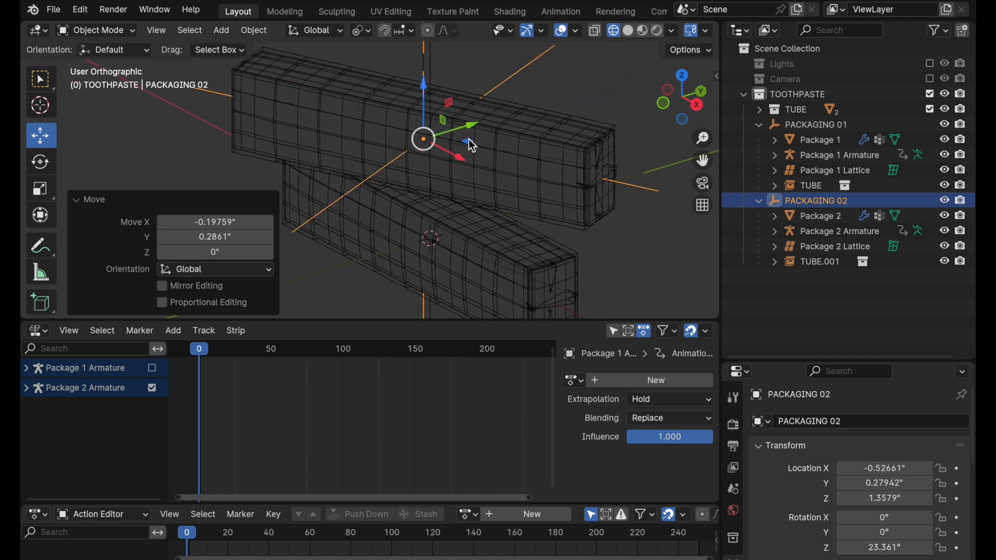
middle_click_drag(503, 160, 493, 164)
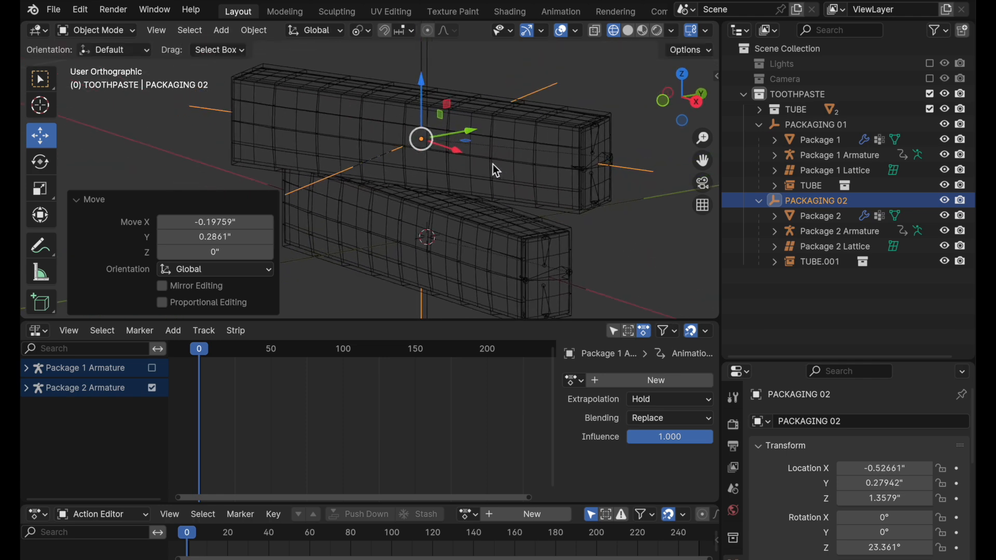
Check the stacked packages through the camera and enlarge the 3D viewport over the animation editors.
left_click(708, 185)
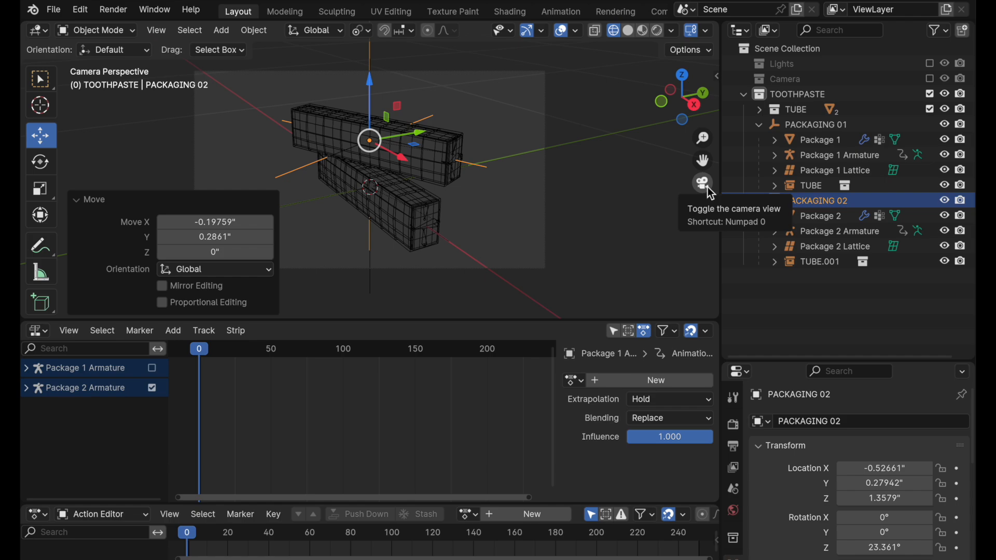
left_click(704, 185)
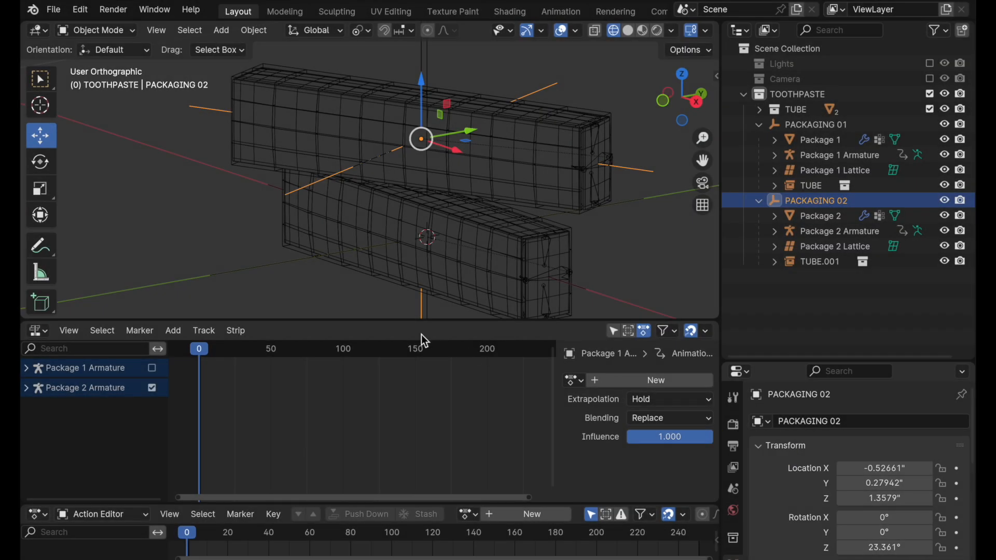
left_click_drag(426, 325, 423, 530)
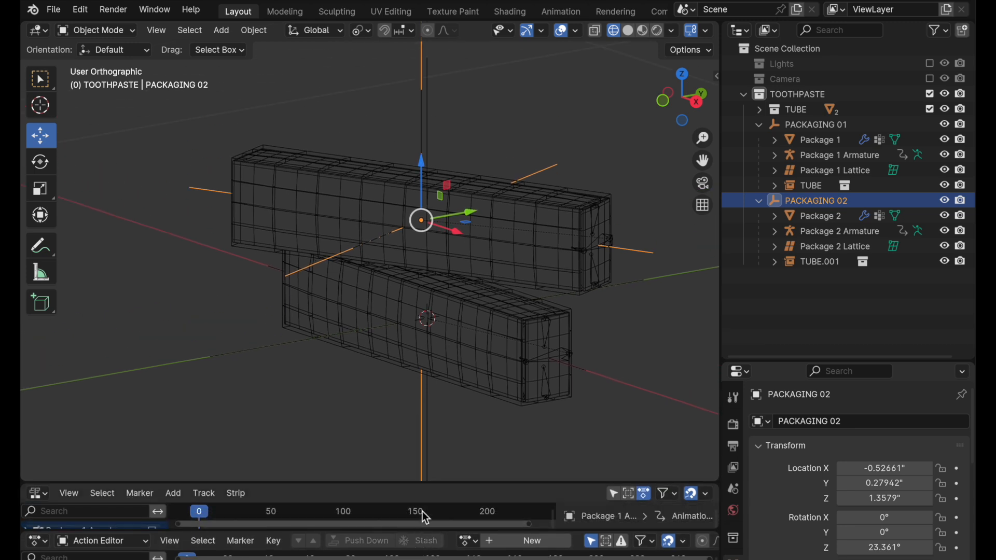
left_click_drag(420, 488, 428, 510)
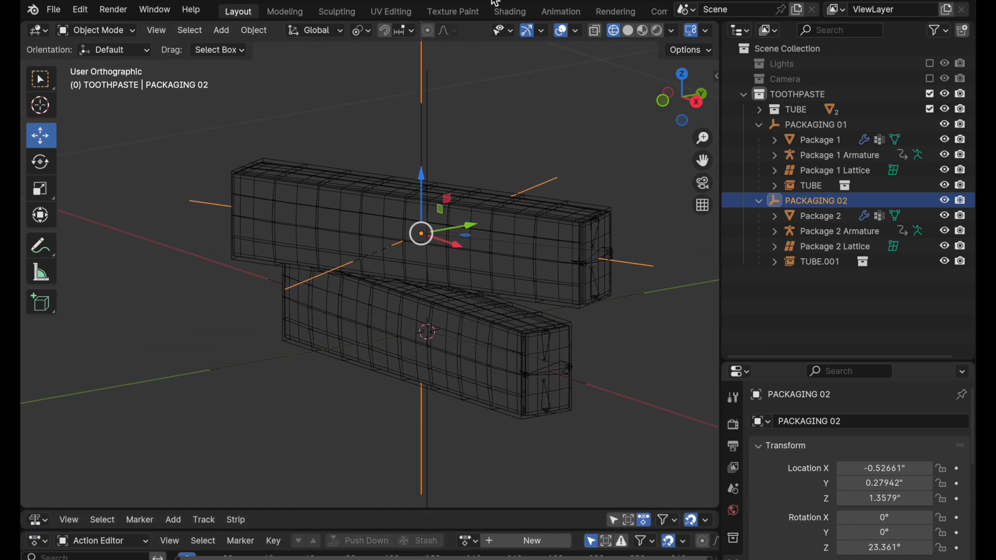
Open Package 1 in Edit Mode in the UV Editing workspace and locate the Export UV Layout command.
left_click(391, 14)
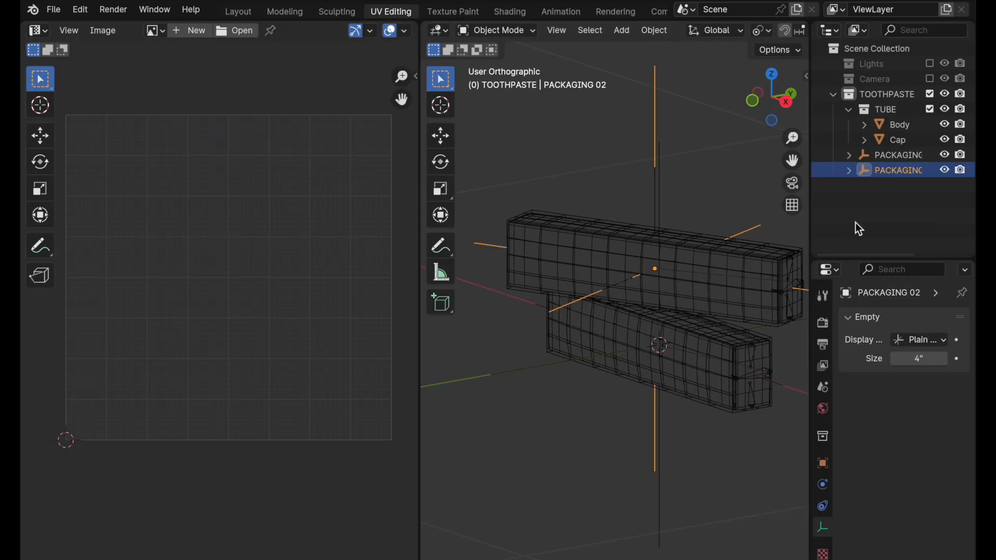
left_click(849, 155)
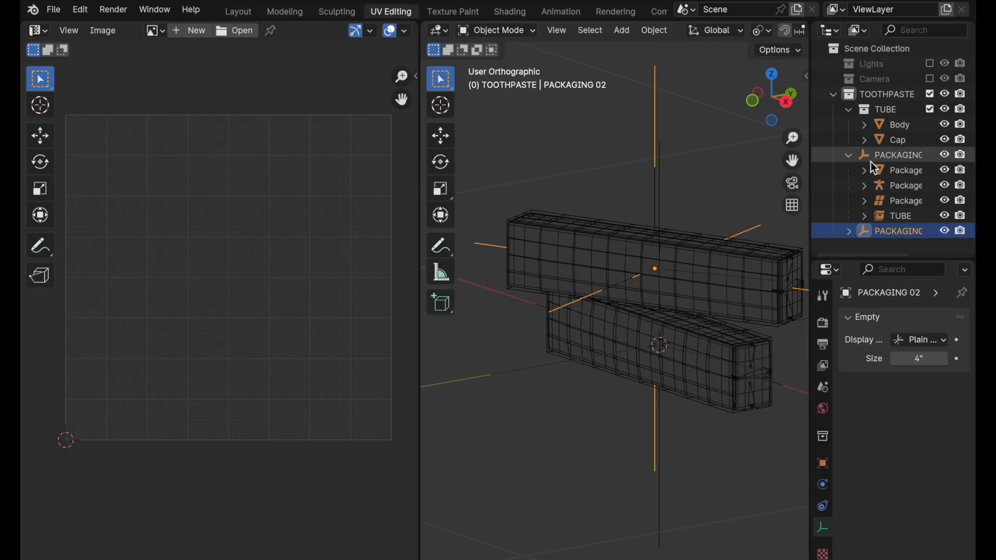
left_click(889, 170)
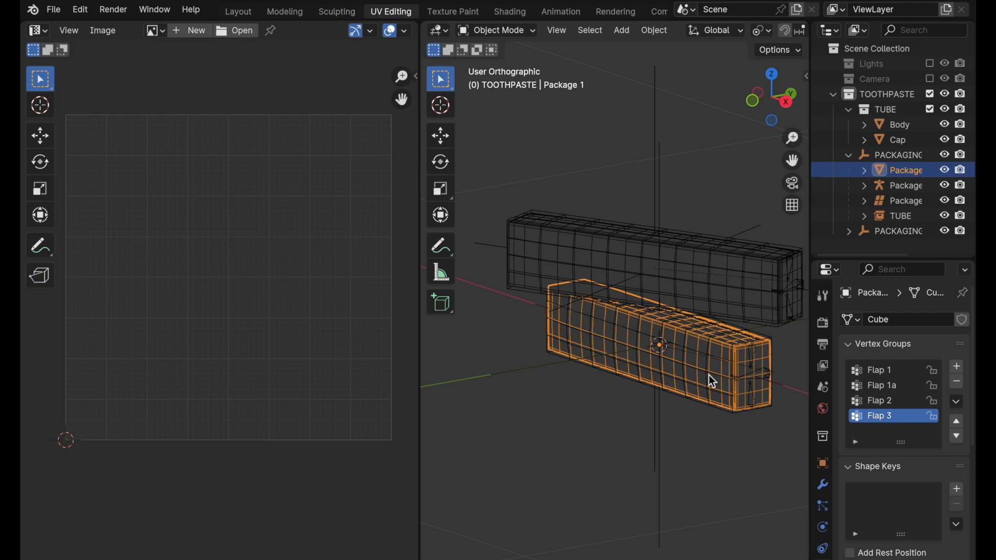
key("Tab")
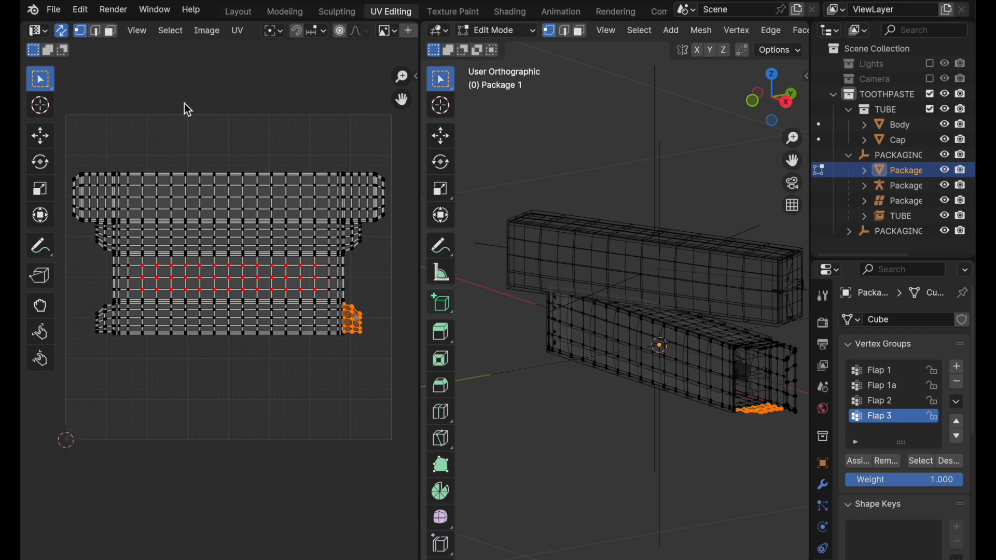
left_click(236, 30)
left_click(237, 31)
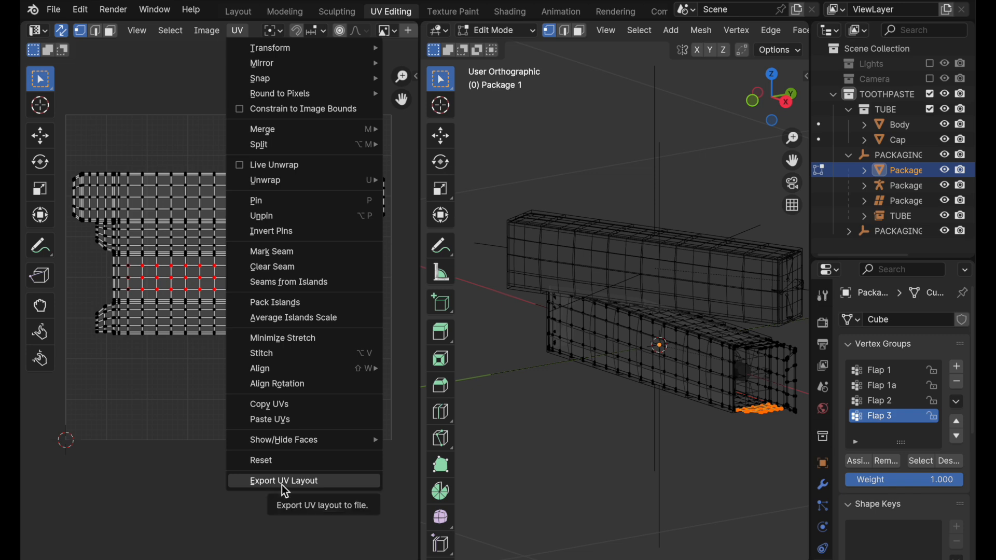
Switch to Photoshop and check the image size and resolution of UV template.png.
left_click(344, 549)
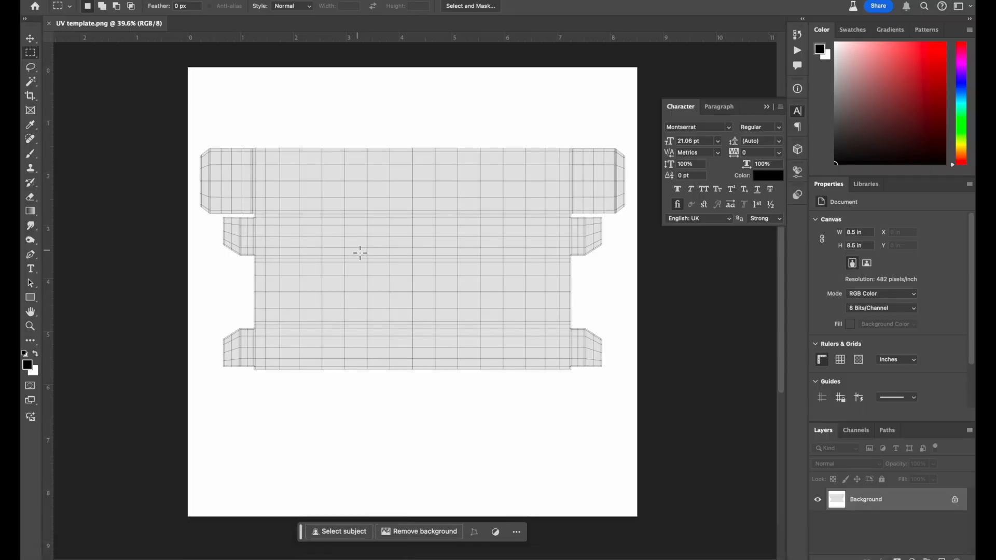
left_click(176, 1)
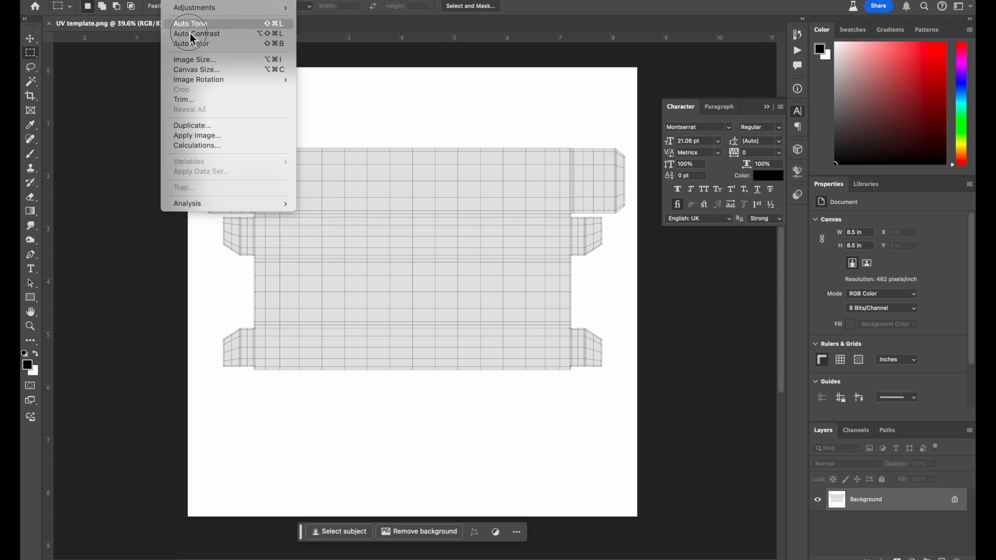
left_click(192, 66)
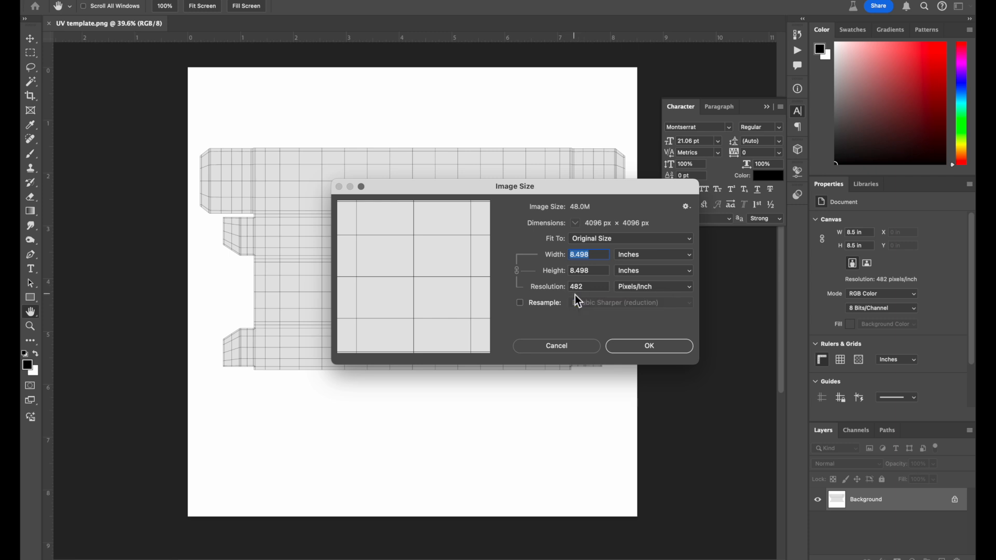
left_click(647, 347)
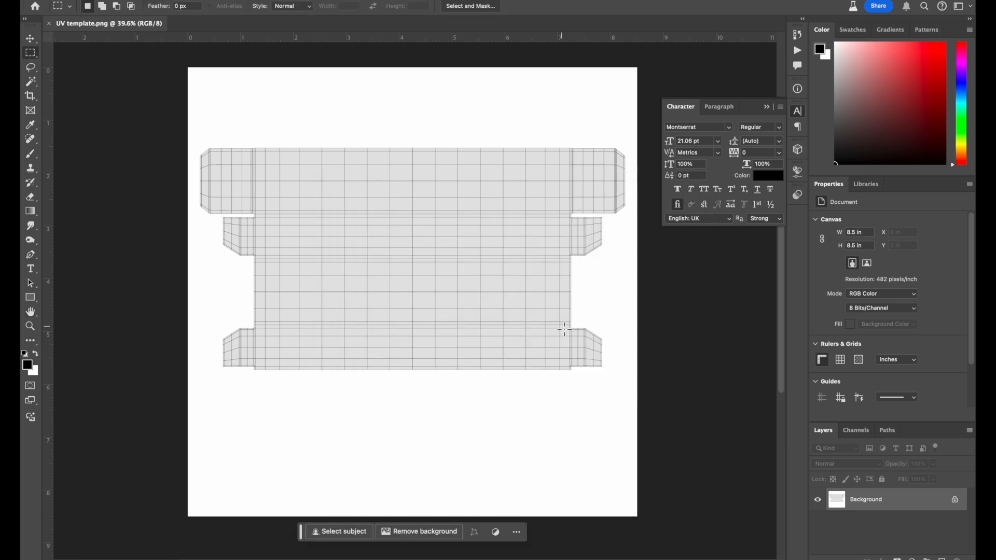
Switch to Illustrator and set the ruler origin at the upper-left corner of the Toothpaste Box Label artboard.
mouse_move(406, 558)
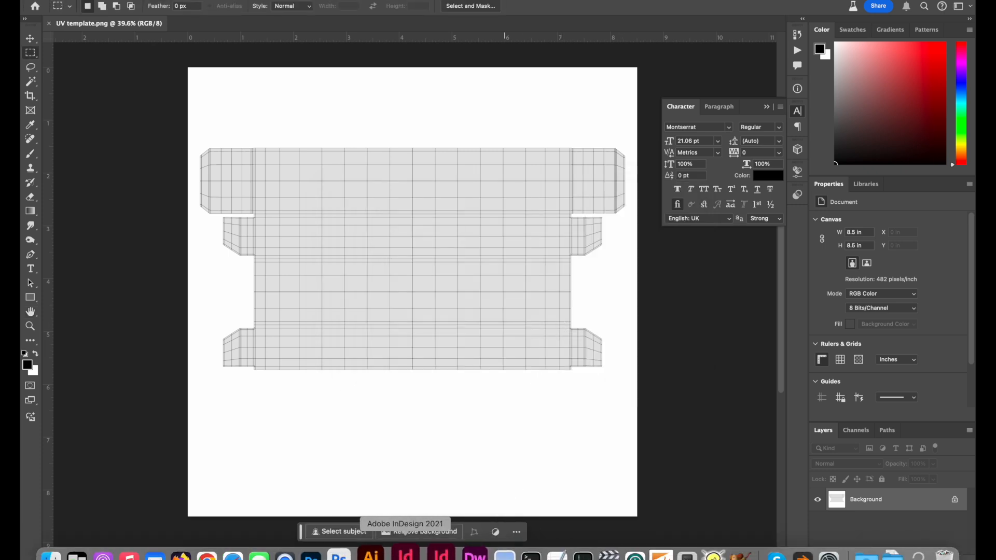
left_click(371, 555)
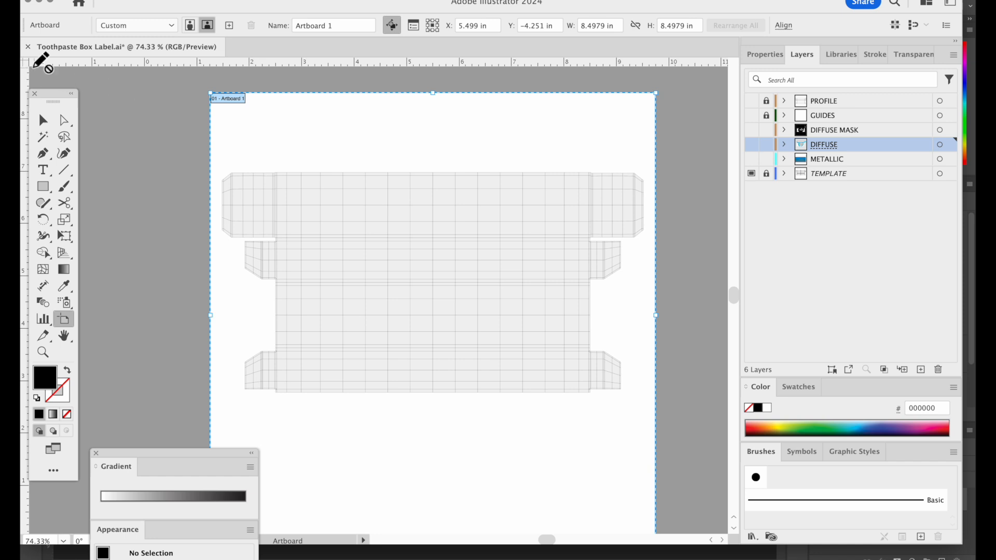
left_click_drag(25, 63, 211, 94)
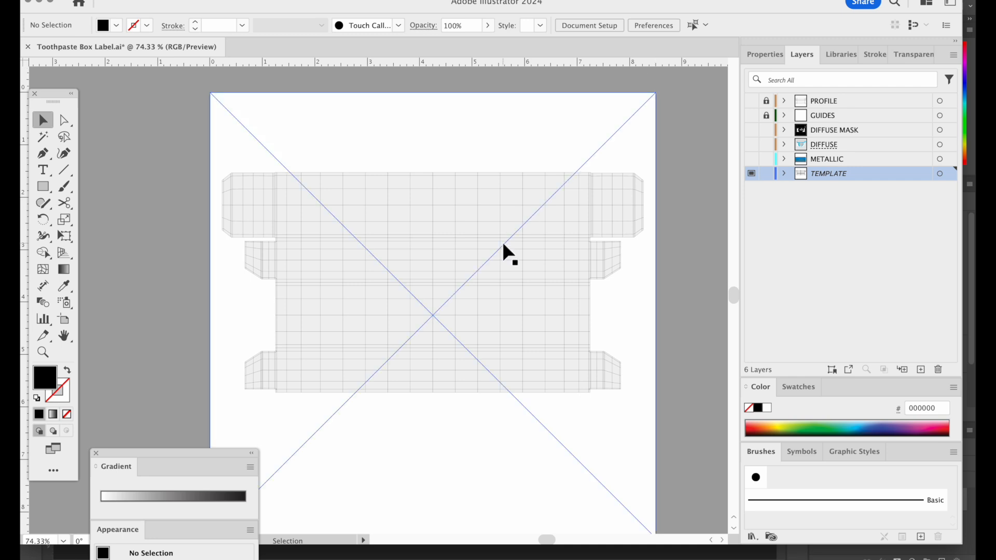
Show the METALLIC and DIFFUSE artwork layers over the box template.
left_click(449, 278, "super")
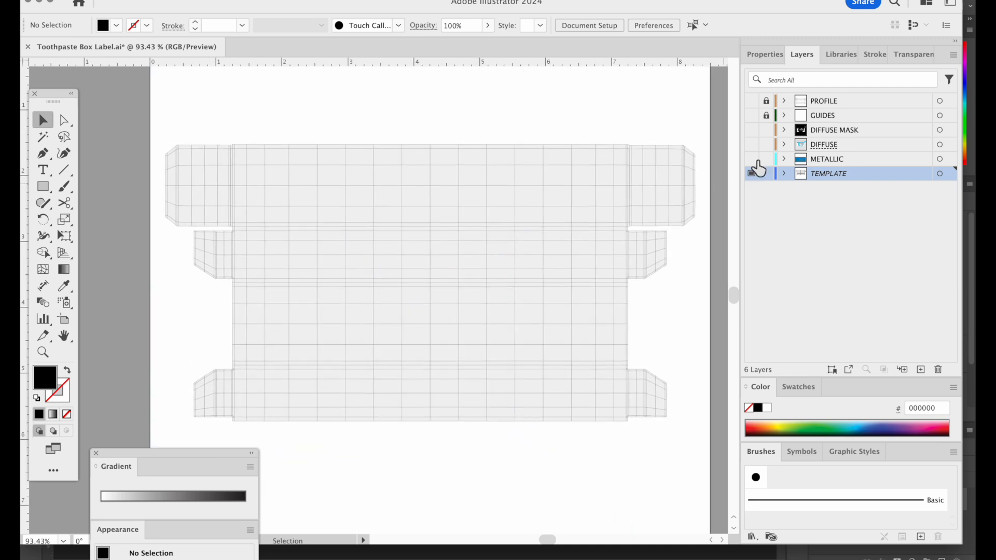
left_click(752, 159)
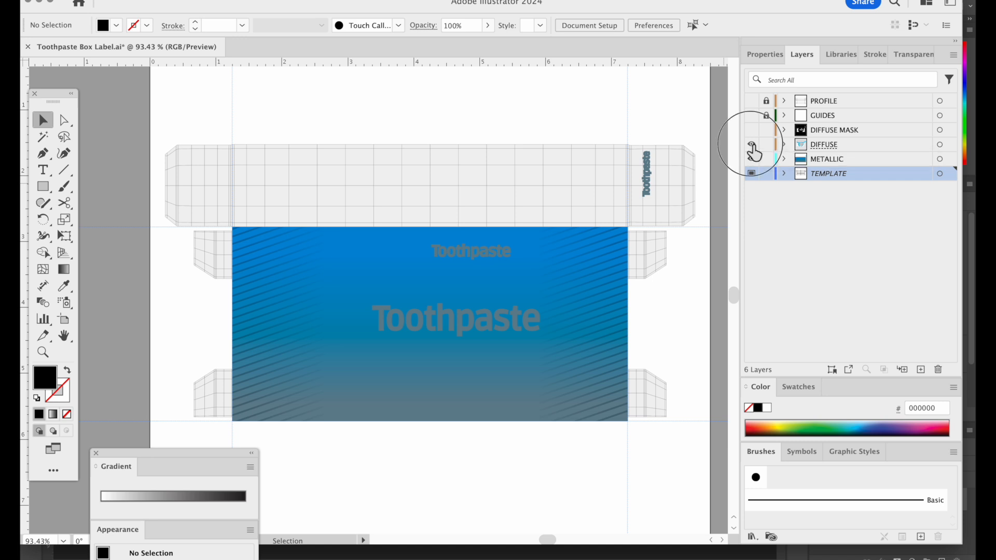
left_click(751, 144)
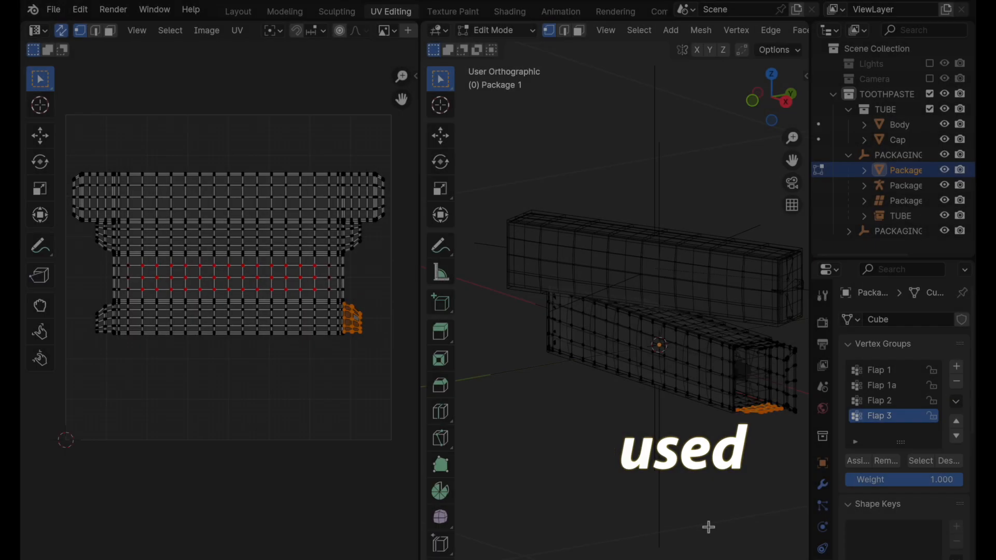
Switch back to Blender, return Package 1 to Object Mode and show its Paper material in the Shading workspace.
key("Tab")
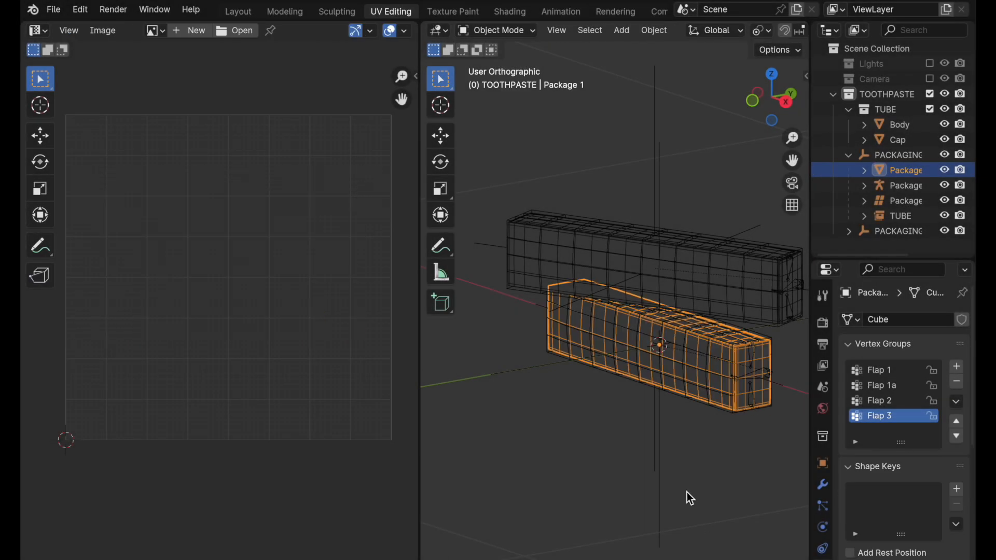
left_click(508, 12)
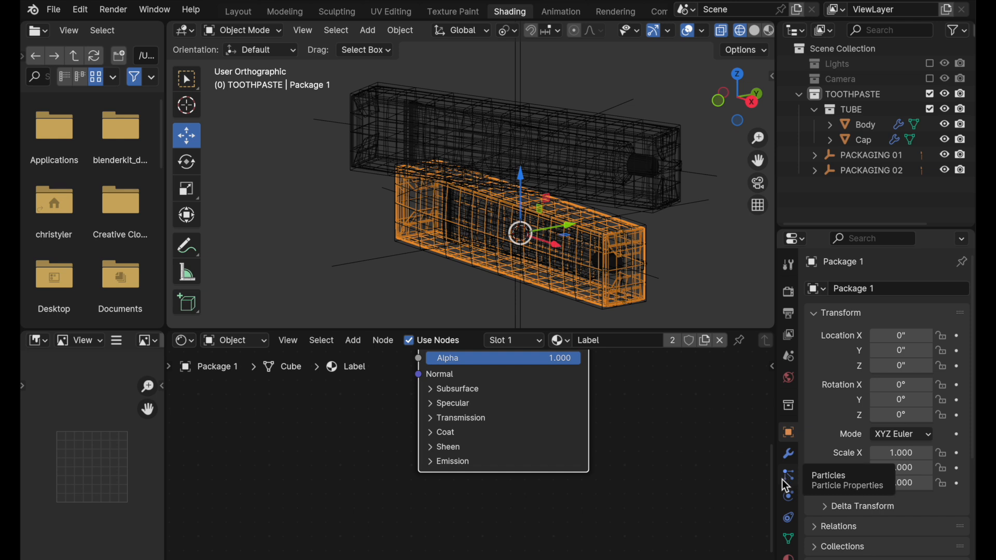
scroll(791, 514, "down", 2)
left_click(790, 522)
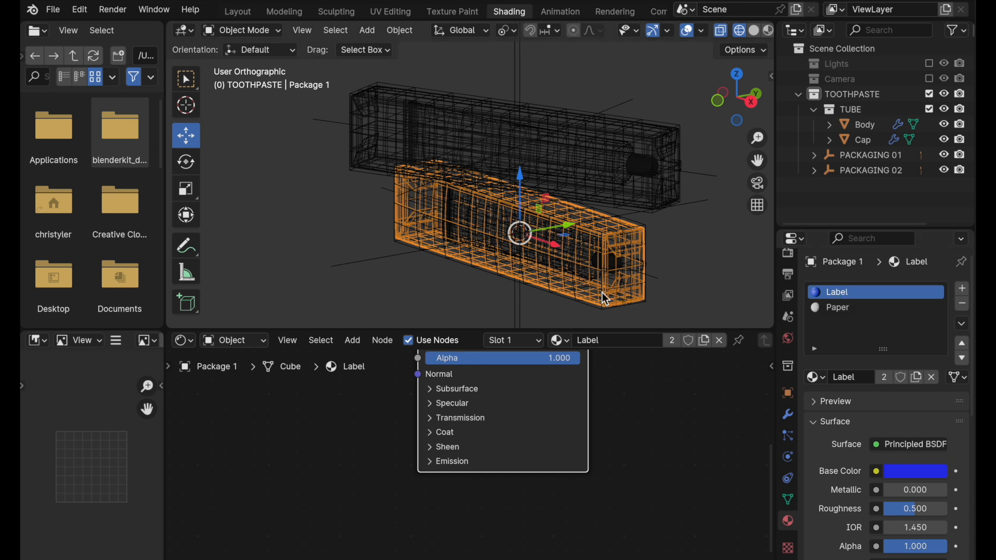
left_click(862, 311)
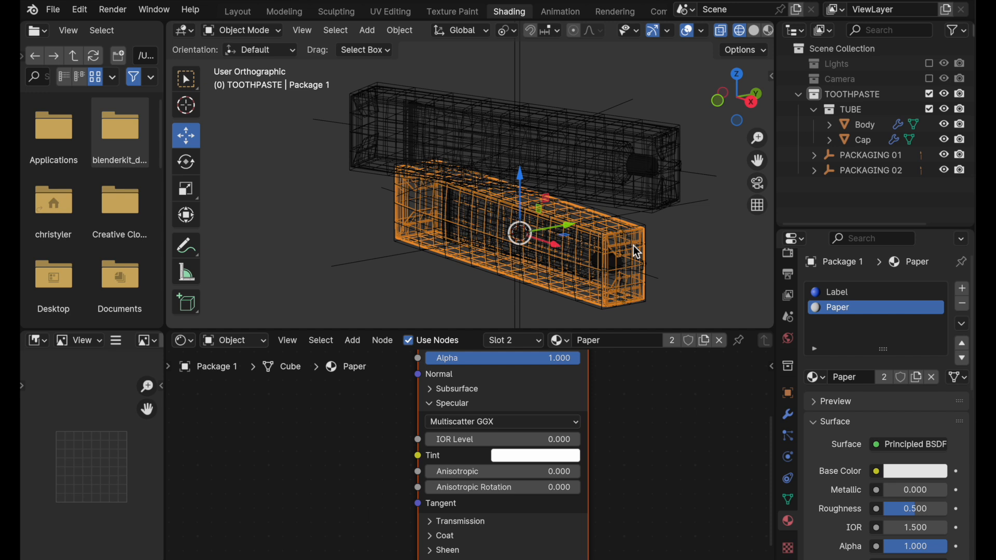
Compare the shader settings of Package 1's Label and Paper materials, including Paper's Specular section.
left_click(835, 293)
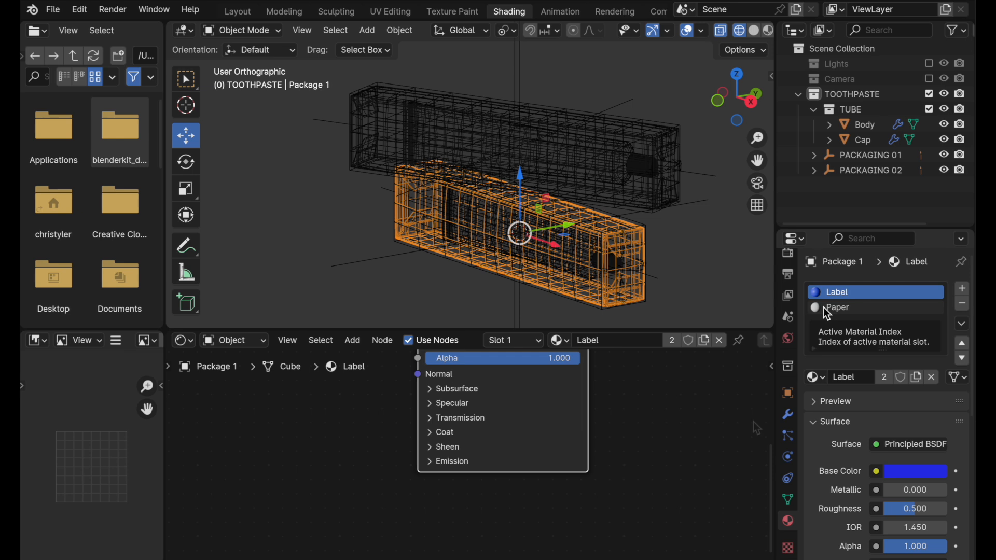
left_click(846, 308)
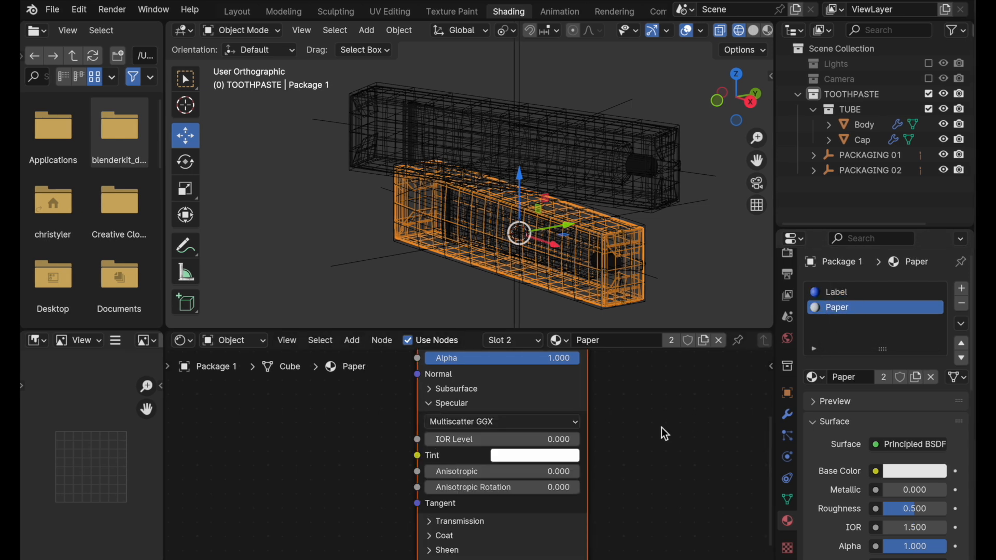
scroll(661, 427, "up", 5)
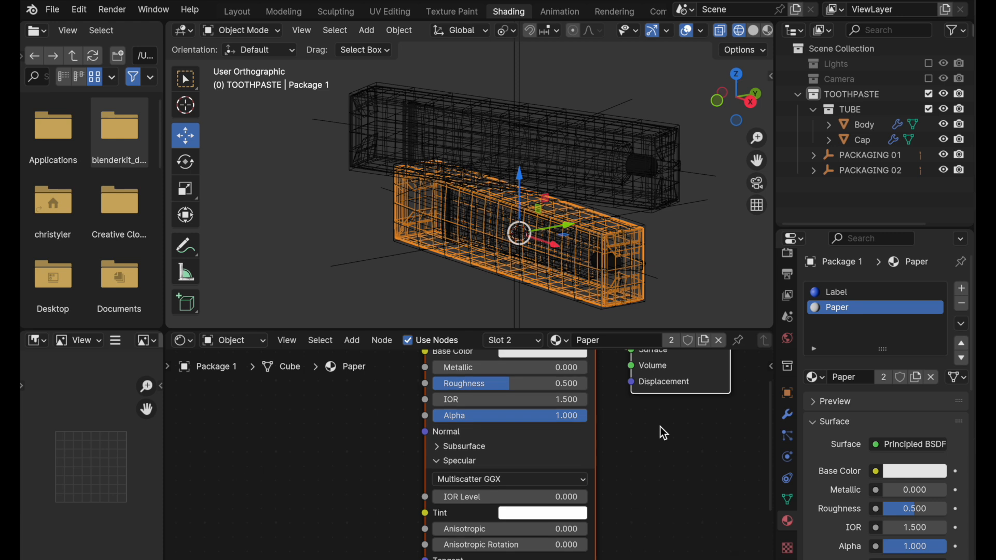
scroll(661, 428, "up", 2)
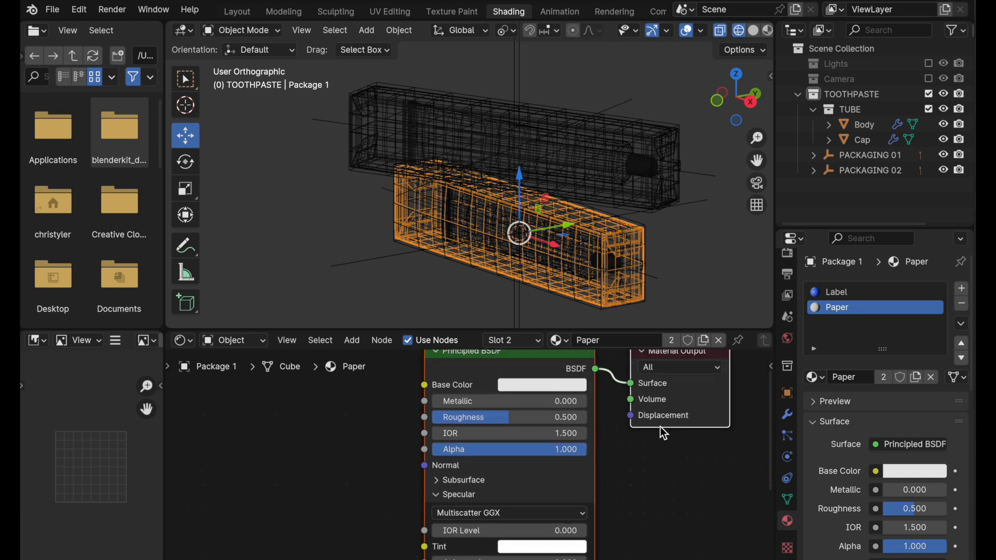
scroll(661, 427, "down", 2)
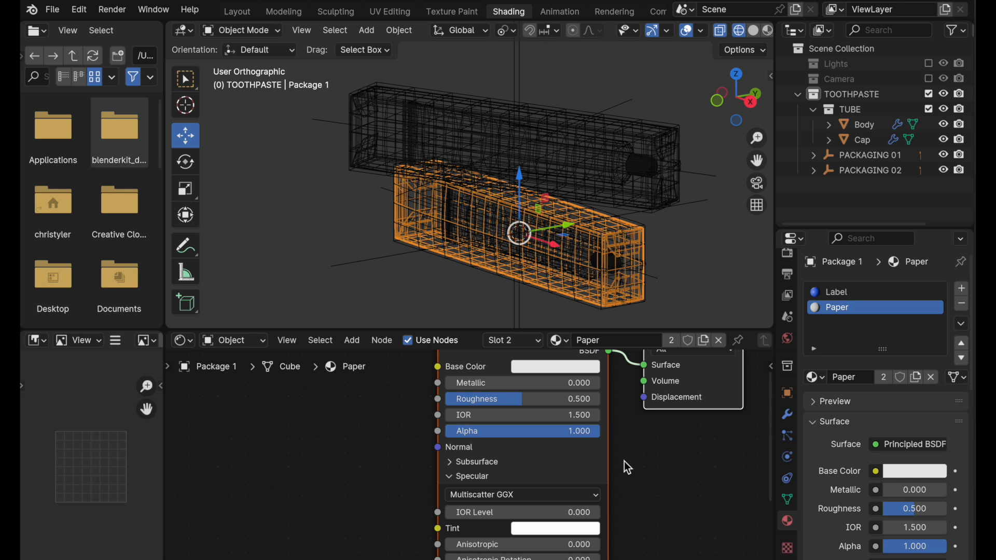
scroll(625, 467, "down", 3)
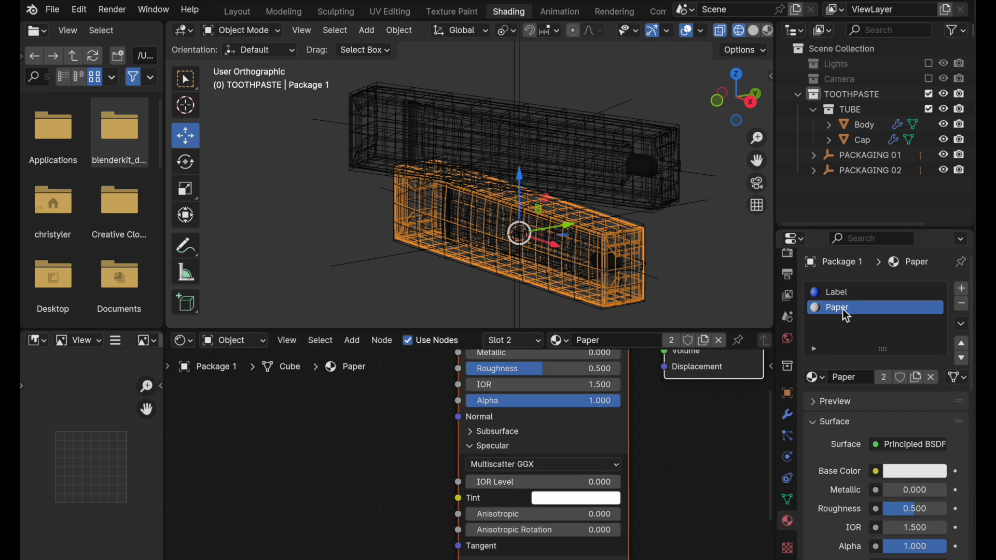
Show Package 1's Label material and enlarge the shader node area to about twice its height.
left_click(838, 293)
key("Home")
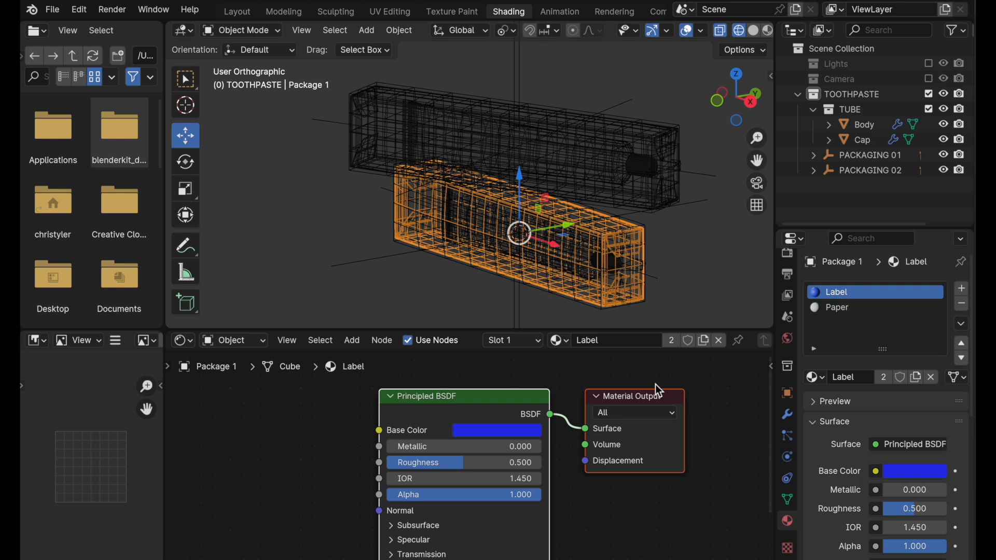
left_click_drag(617, 328, 626, 196)
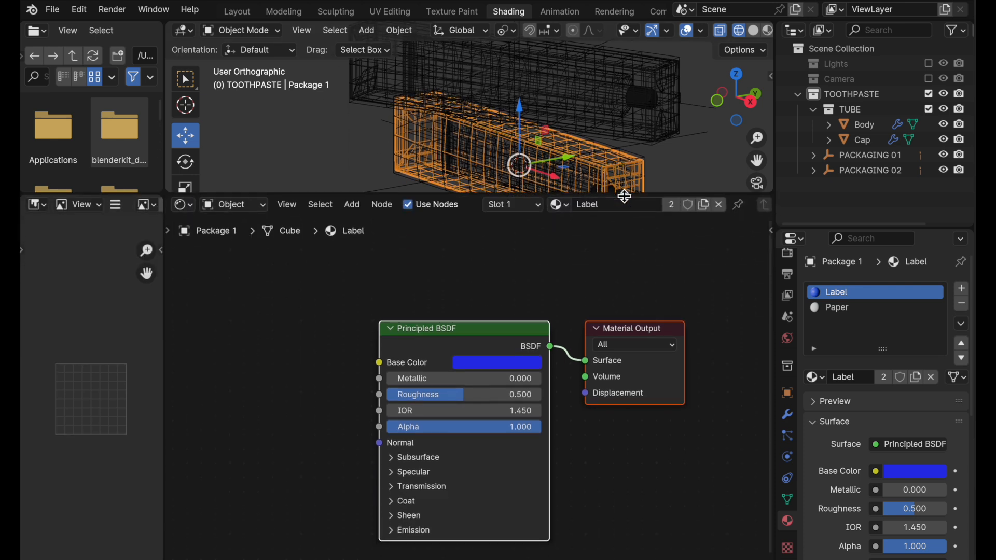
middle_click_drag(538, 299, 524, 335, "ctrl")
middle_click_drag(524, 336, 491, 396)
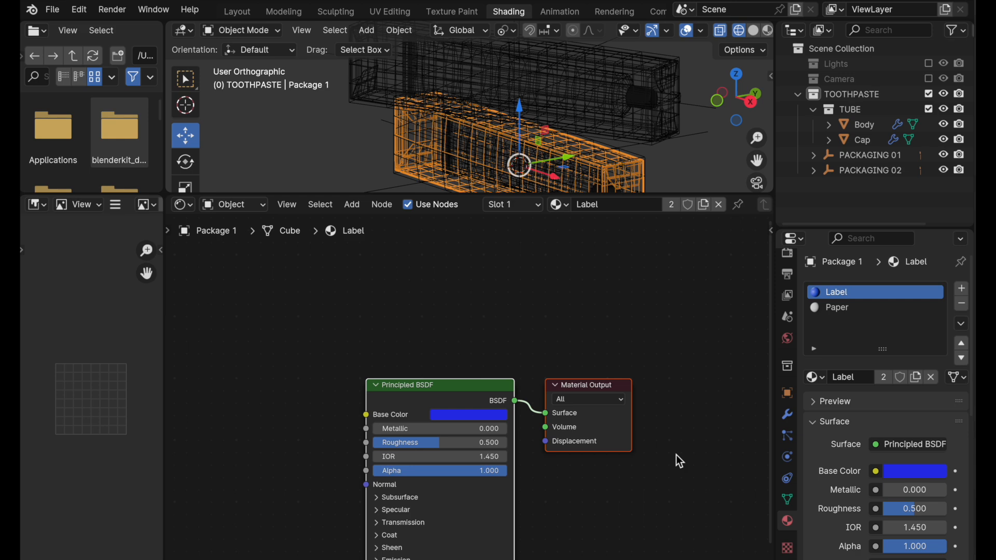
Switch to Illustrator, examine the front panel of the toothpaste label artwork up close, and return to Blender.
left_click(377, 556)
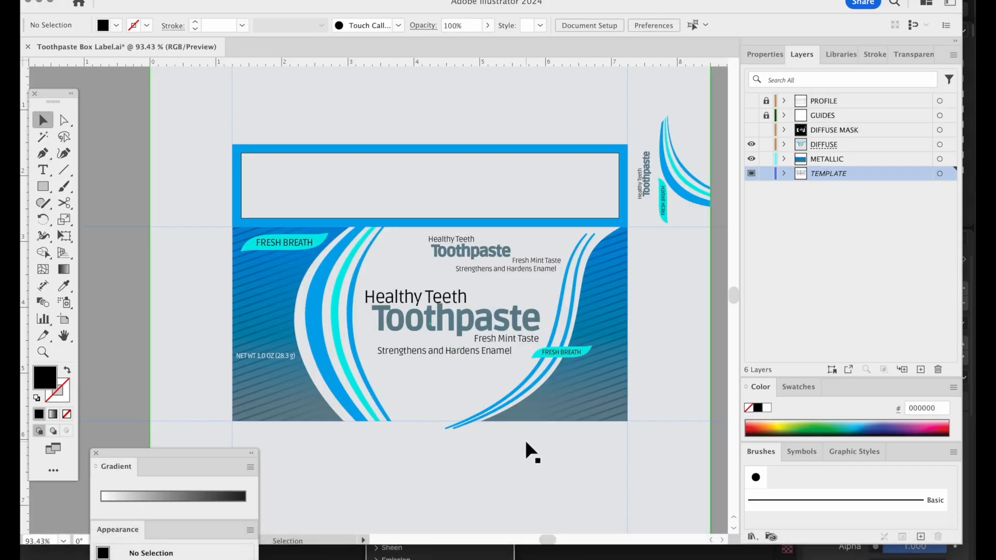
left_click_drag(439, 388, 460, 365, "super")
left_click_drag(460, 365, 465, 348)
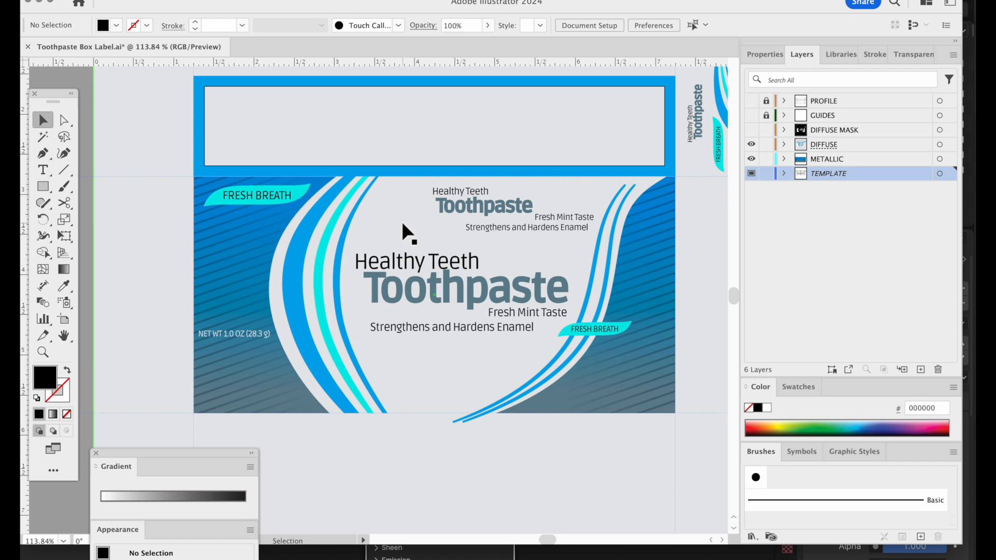
mouse_move(481, 558)
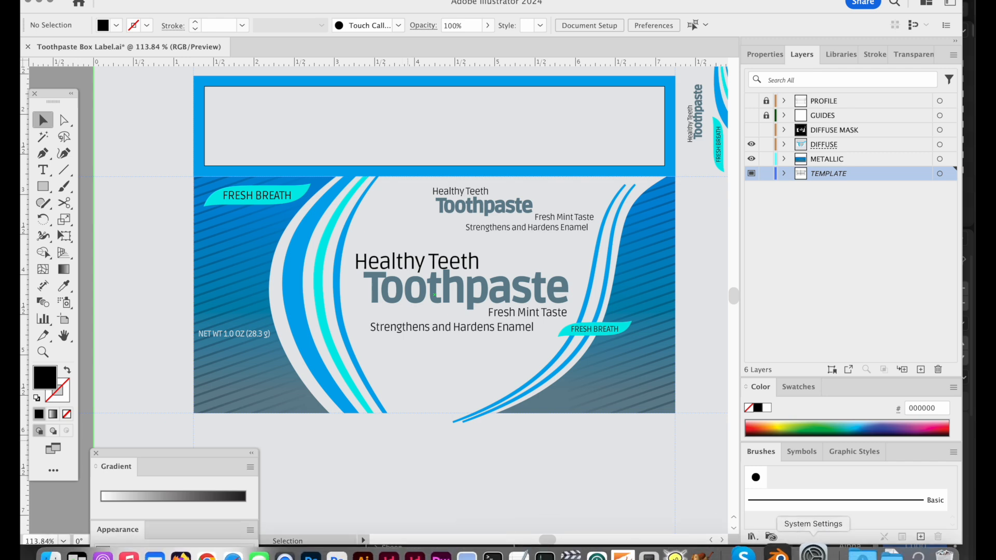
left_click(781, 555)
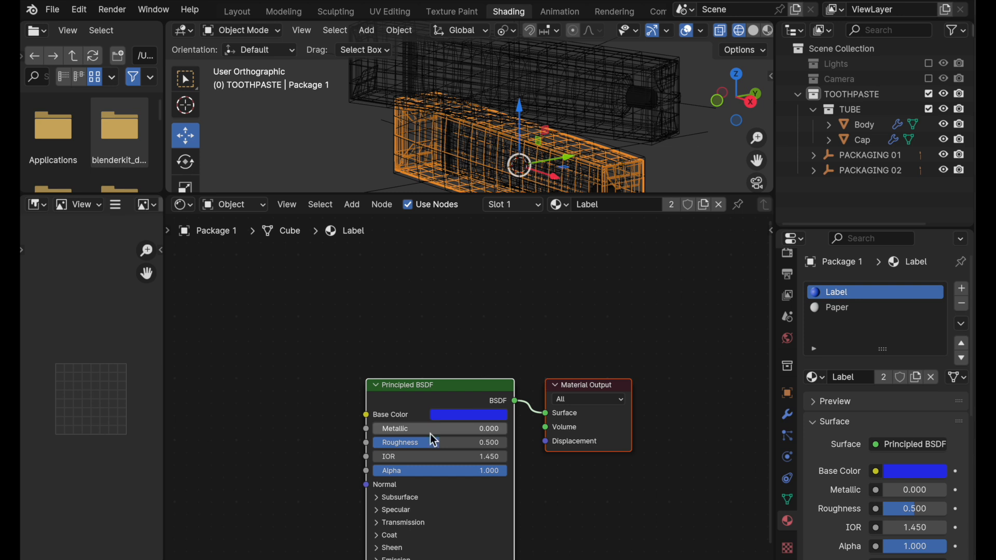
Set the Label material's Base Color to white by reducing its saturation to 0.
left_click(495, 372)
scroll(409, 446, "up", 3)
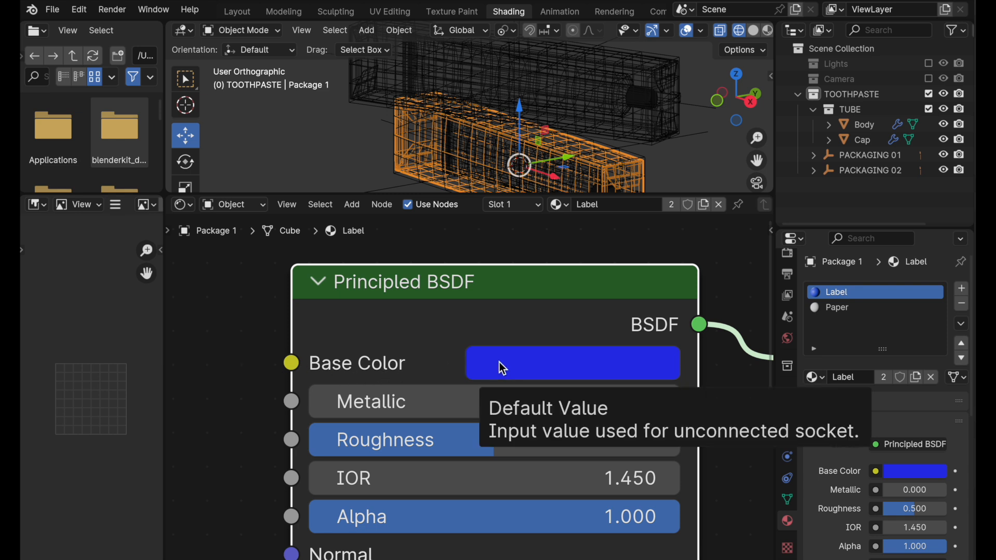
scroll(382, 372, "down", 2)
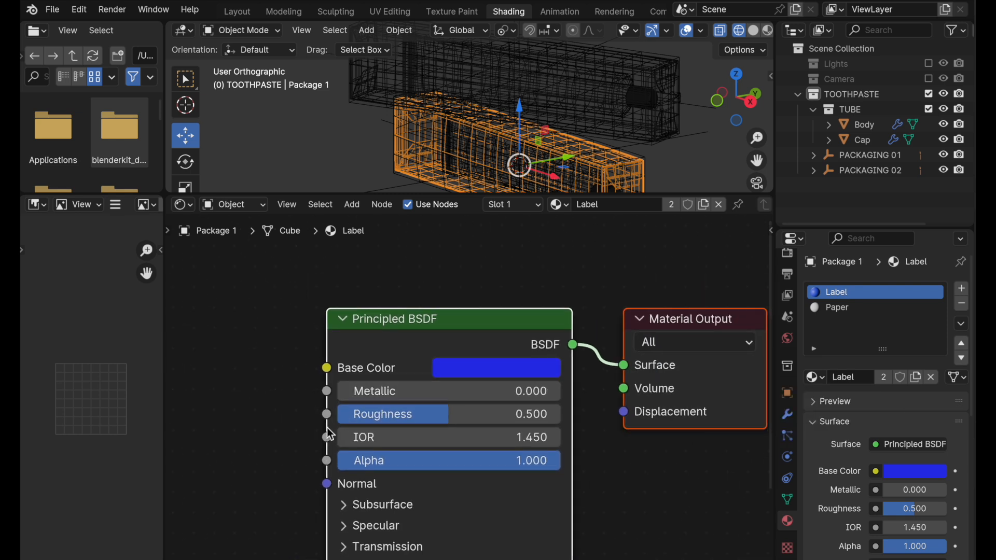
scroll(390, 461, "down", 3)
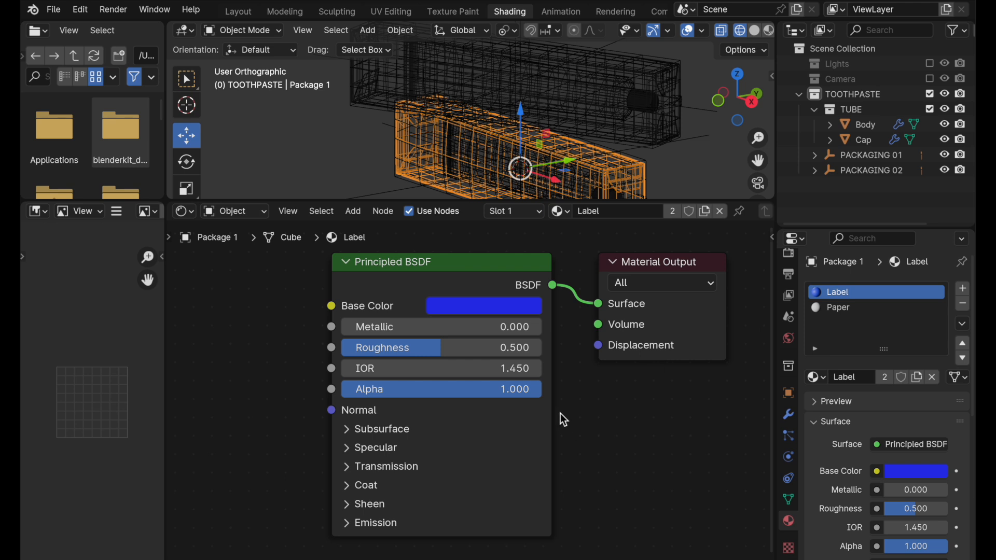
middle_click_drag(503, 421, 458, 481, "ctrl")
middle_click_drag(527, 359, 465, 486)
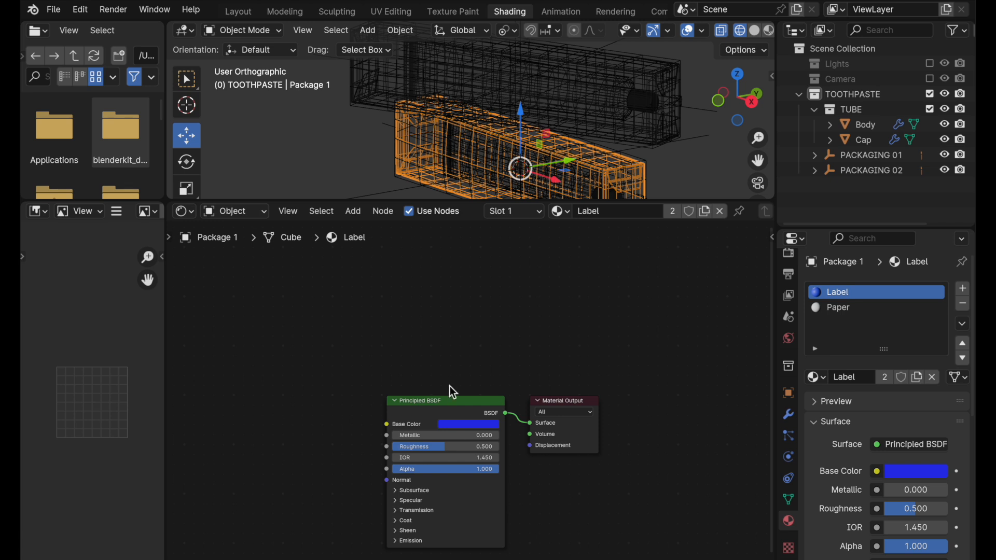
left_click(456, 427)
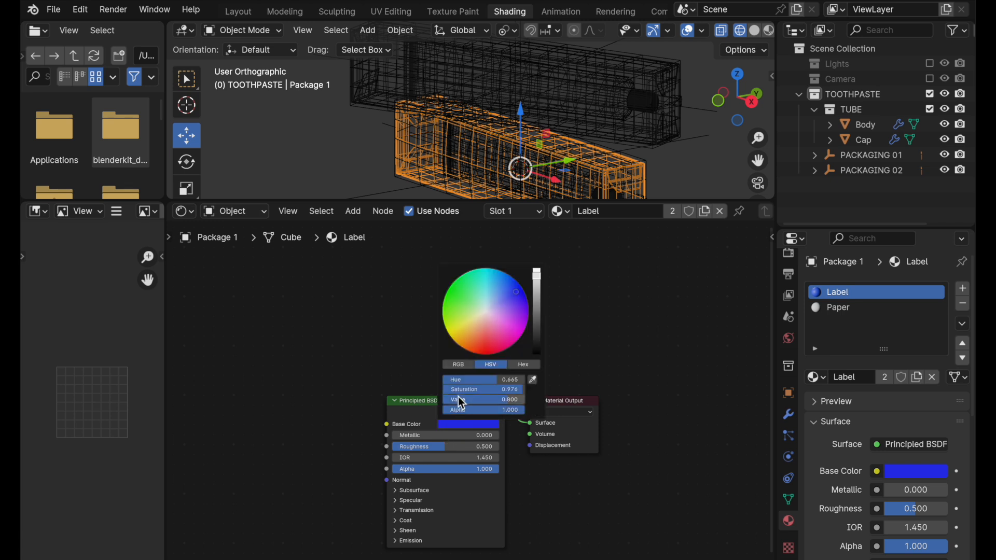
left_click_drag(459, 391, 425, 390)
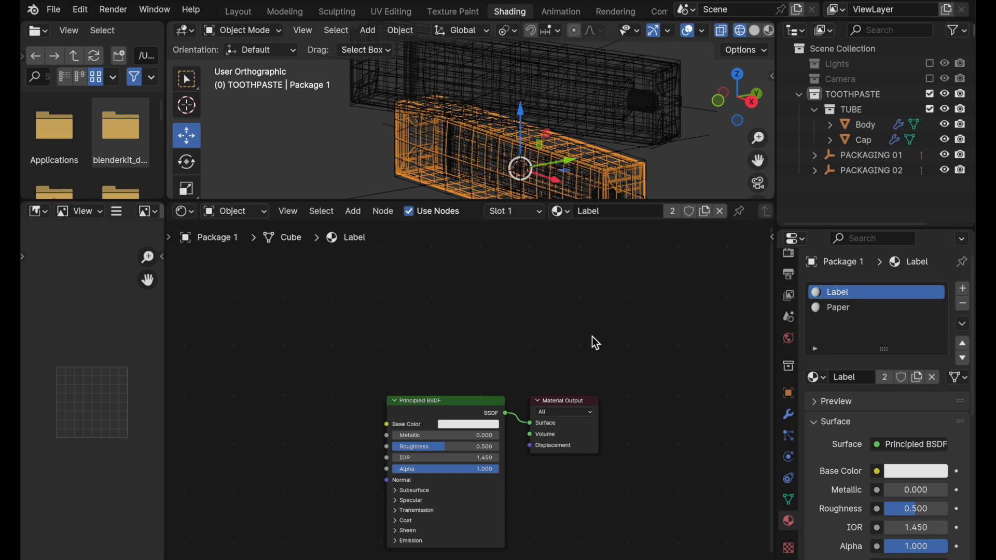
Duplicate the Principled BSDF above the original, with the Material Output moved aside, and set the lower shader's Metallic to 1.000.
left_click_drag(558, 402, 707, 356)
left_click(451, 407)
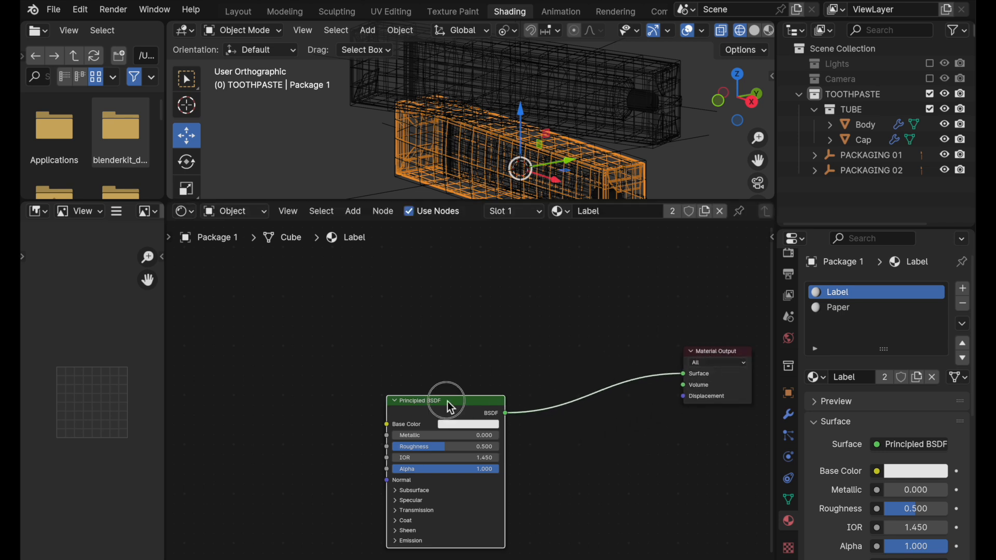
key("shift+d")
left_click(451, 249)
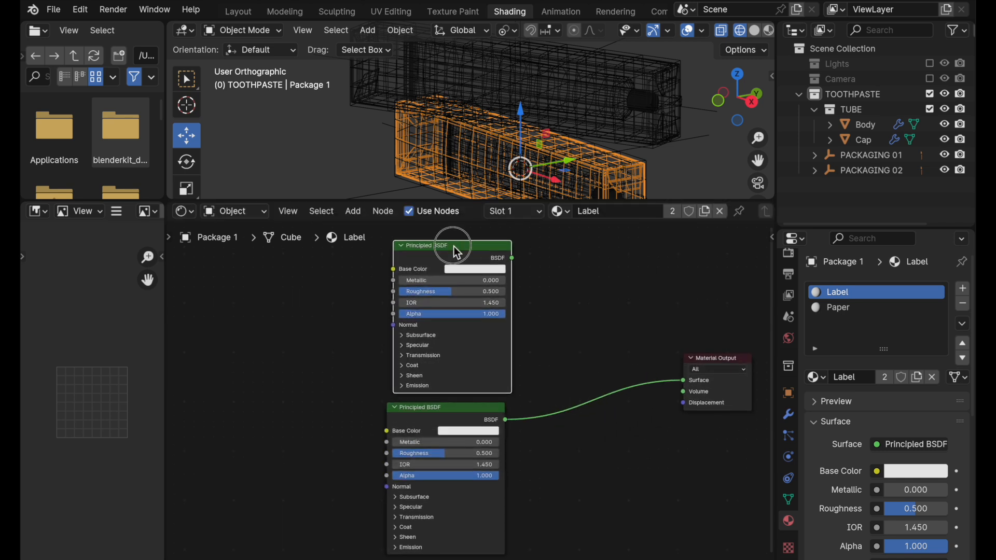
scroll(444, 311, "up", 3)
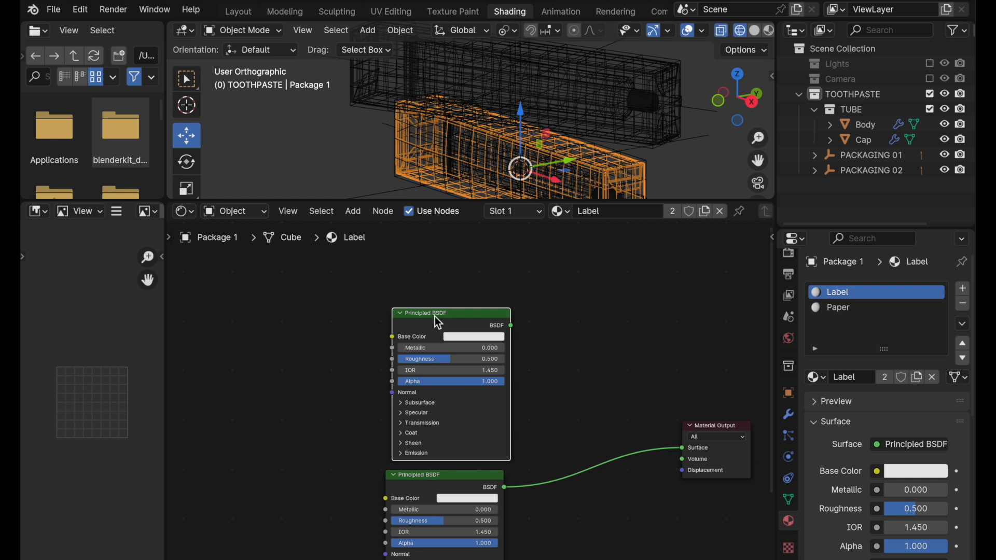
left_click_drag(439, 323, 433, 307)
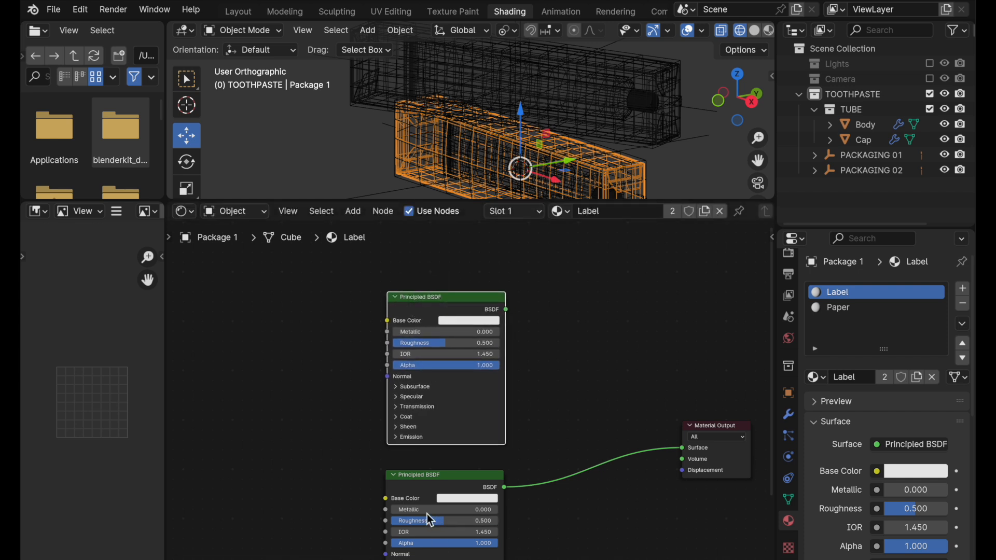
left_click_drag(409, 511, 499, 512)
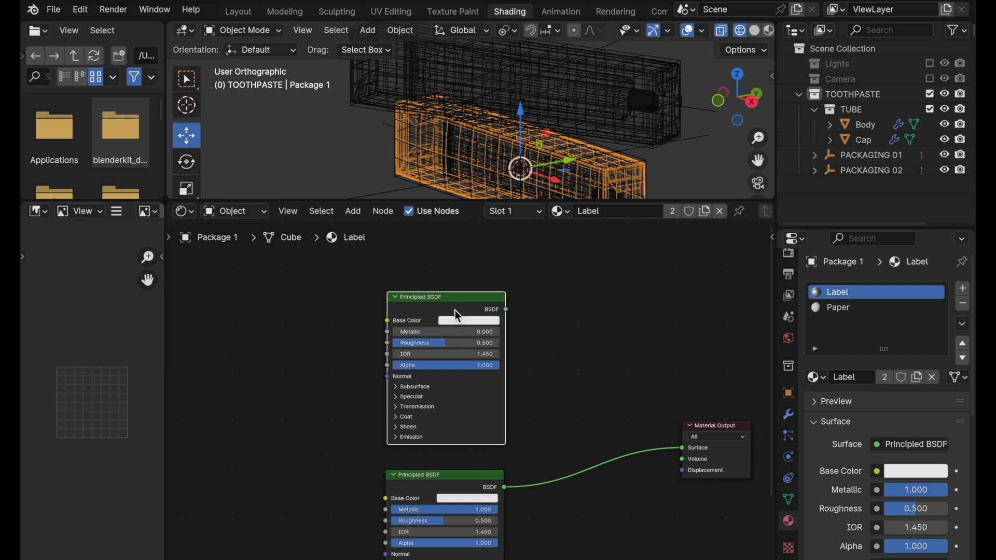
Switch to Illustrator and go through the PNG export setup for Box Label _ all.png with Use Artboards, without exporting.
key("super+Tab")
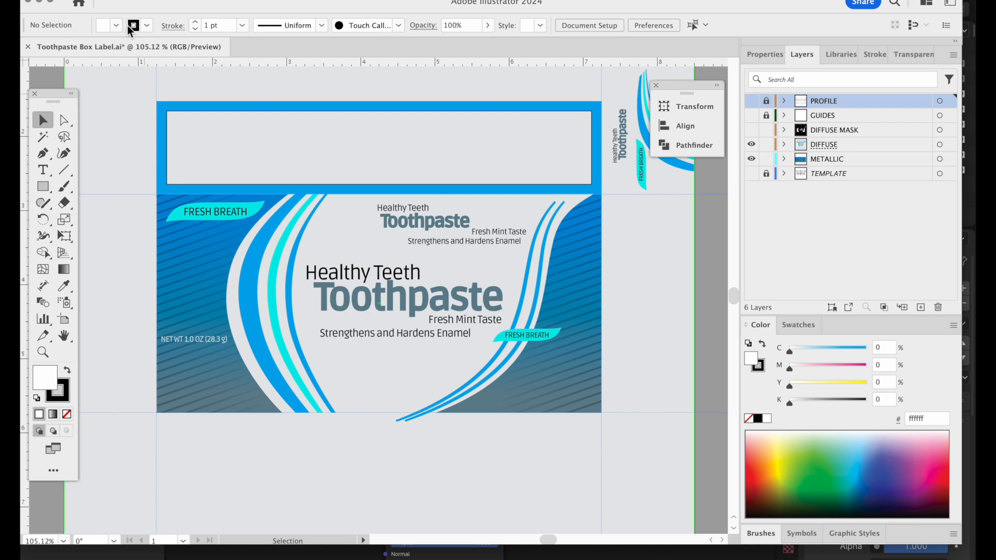
left_click(116, 1)
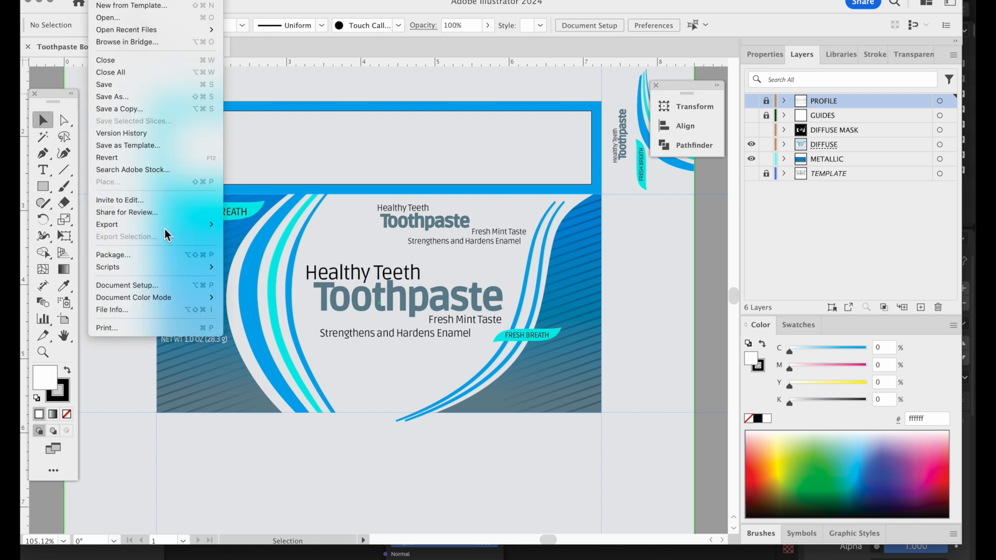
mouse_move(198, 223)
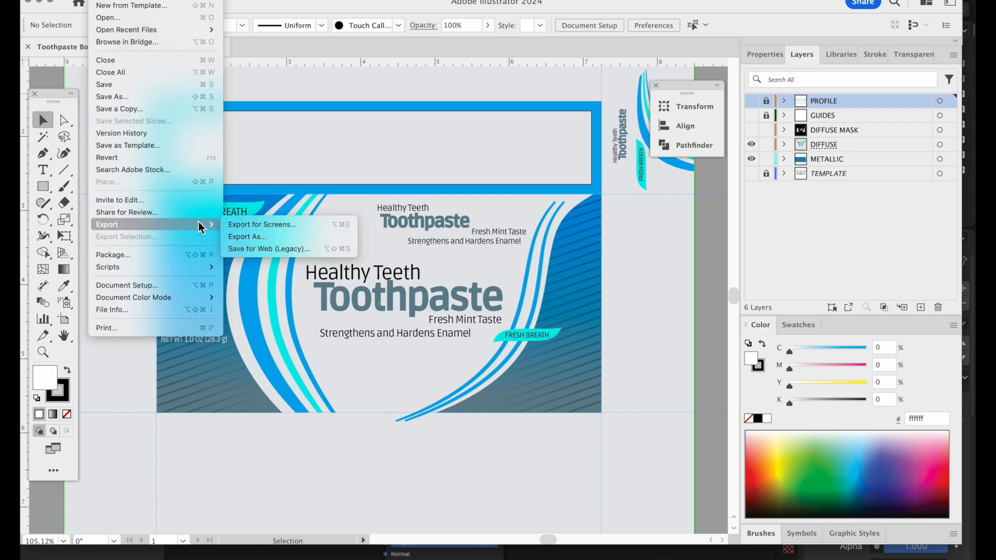
left_click(247, 237)
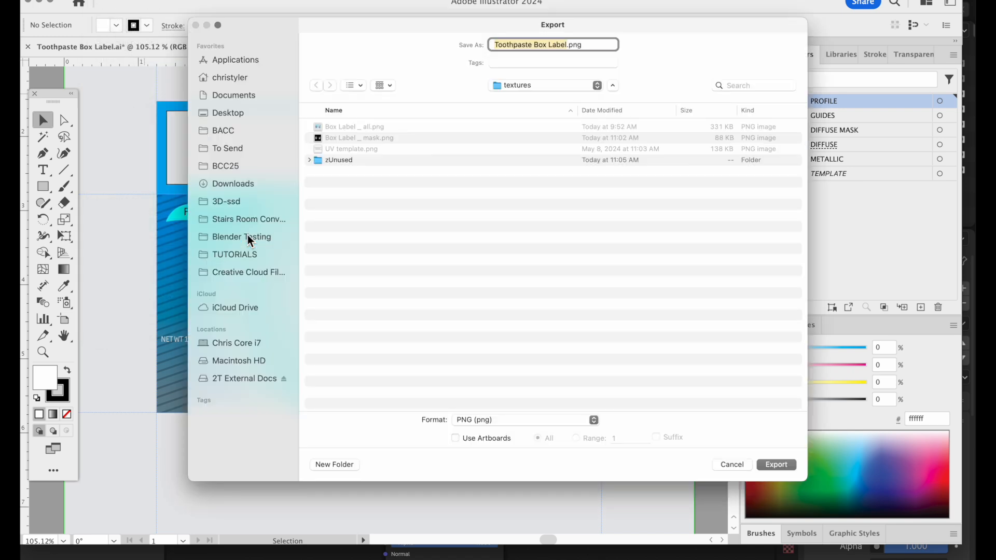
left_click(369, 126)
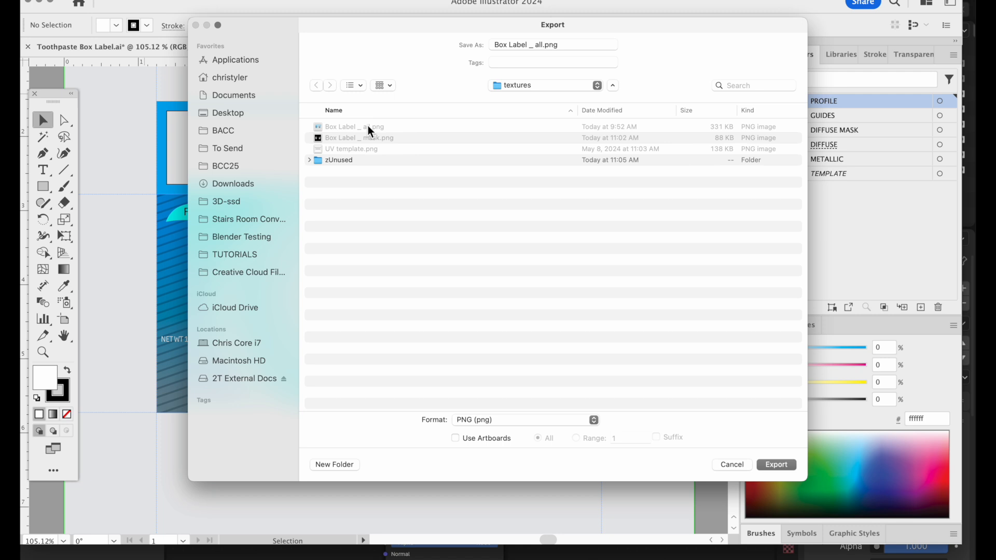
left_click(456, 440)
left_click(742, 468)
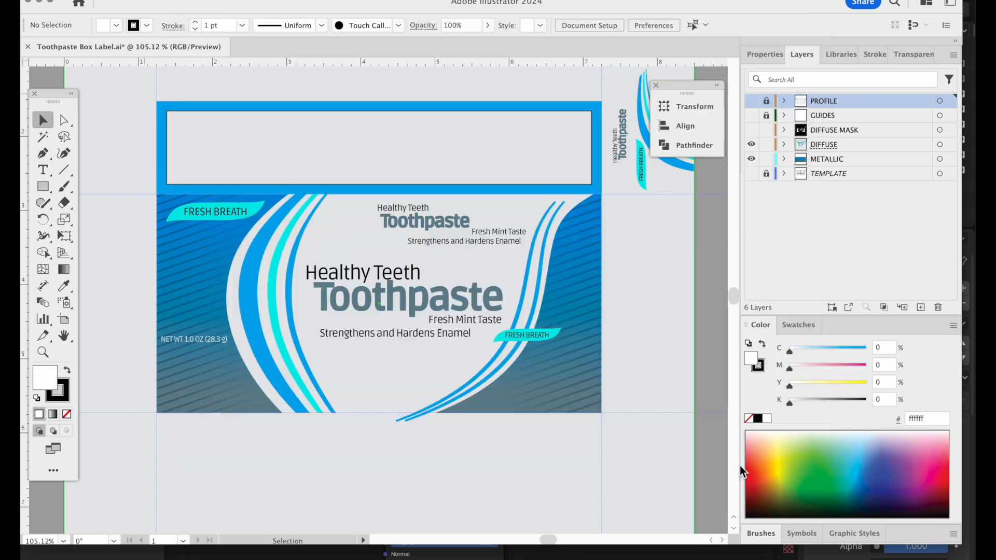
Show the DIFFUSE MASK layer in place of the DIFFUSE layer and switch back to Blender.
left_click(751, 129)
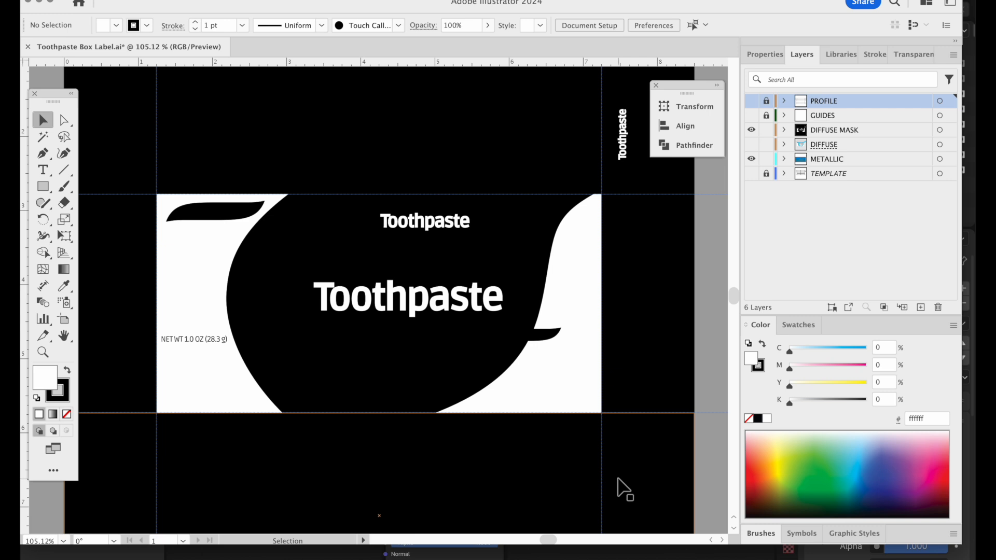
left_click(797, 555)
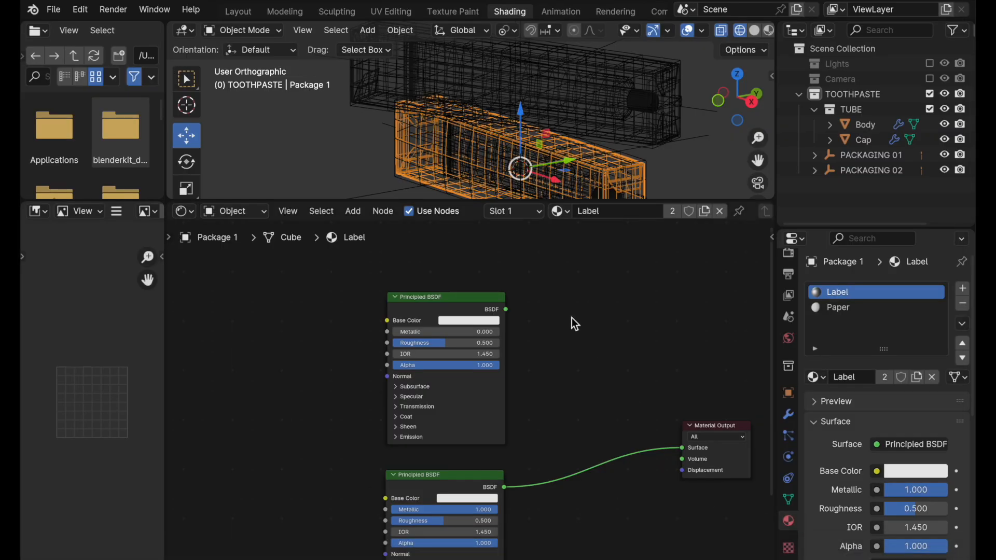
Add an Image Texture node beside the inputs of the lower, metallic Principled BSDF in the Label material.
middle_click_drag(550, 443, 642, 376)
middle_click_drag(420, 487, 515, 413, "ctrl")
key("shift+a")
mouse_move(276, 389)
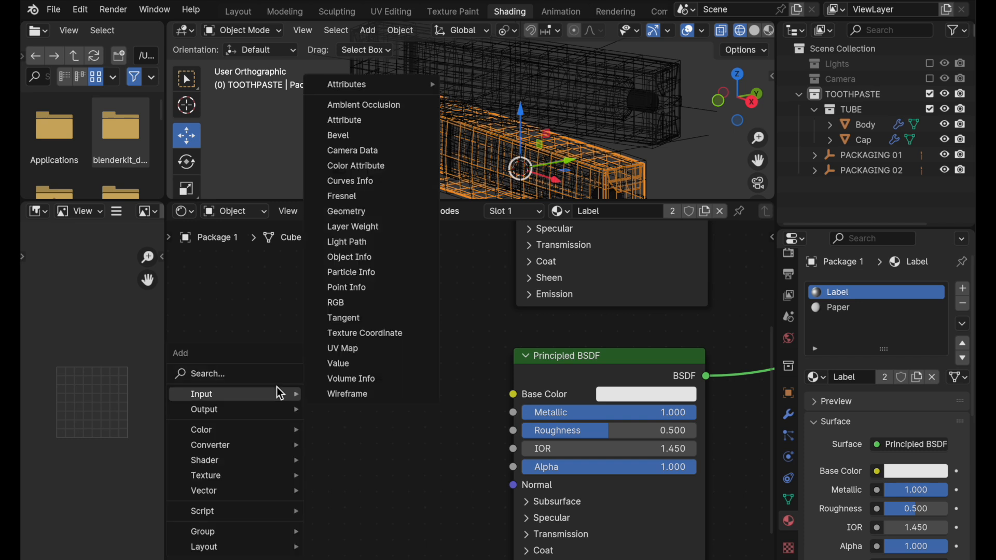
type("image")
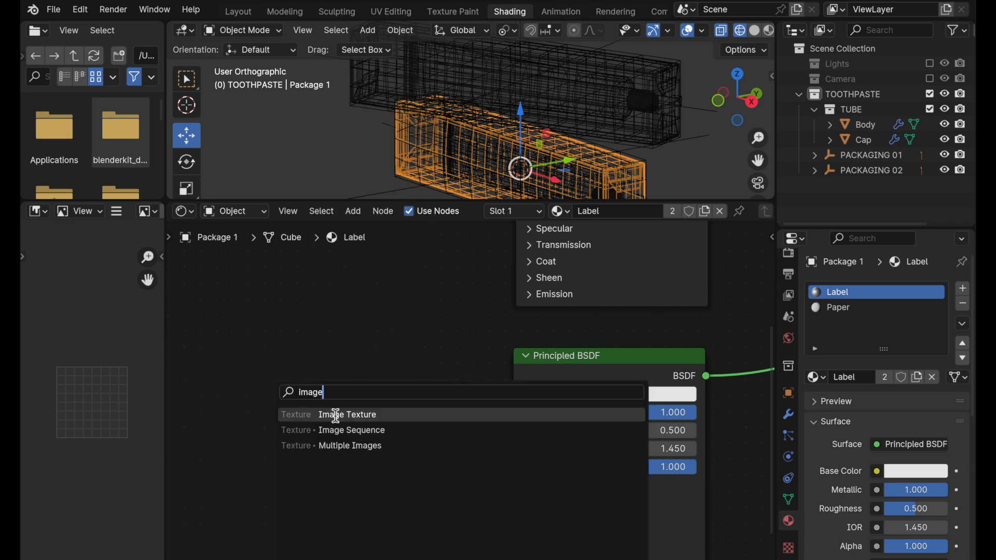
left_click(336, 415)
left_click(234, 363)
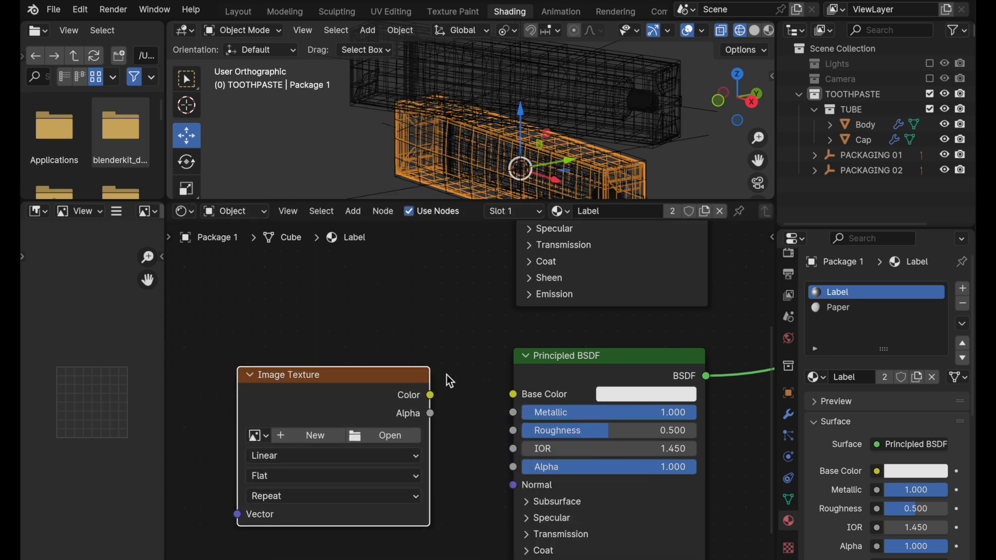
Add a second Image Texture node beside the inputs of the upper, non-metallic Principled BSDF.
key("ctrl+z")
key("shift+a")
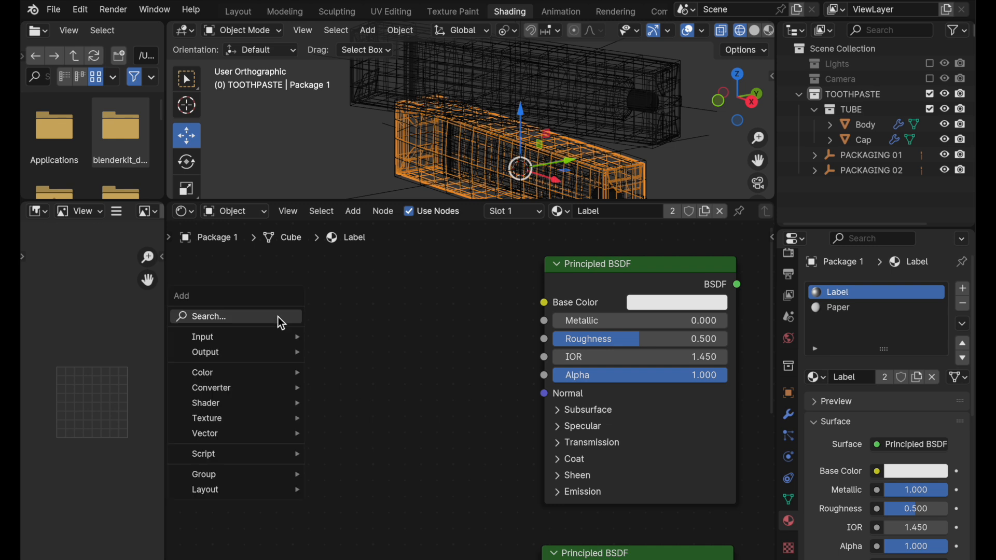
type("image")
left_click(341, 343)
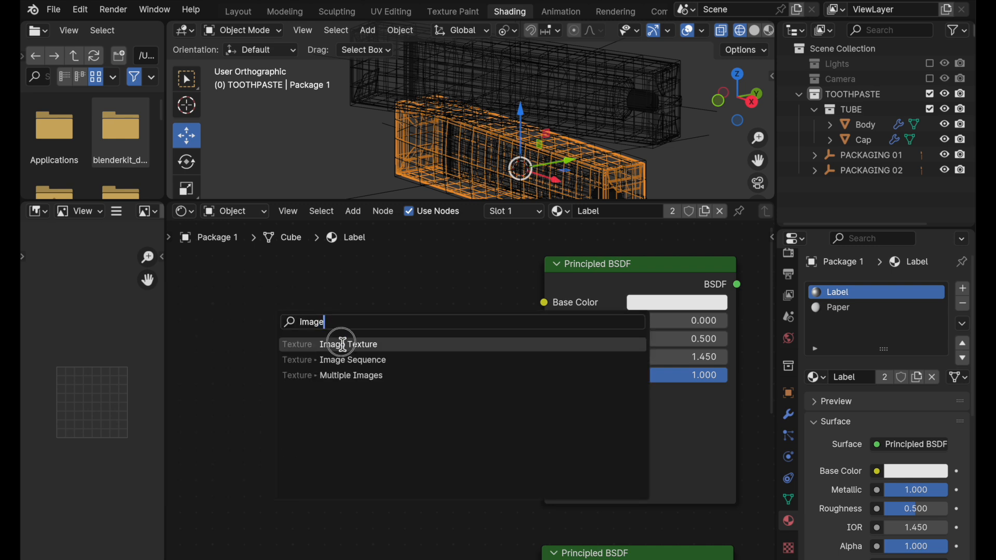
left_click(255, 296)
Load Box Label _ all.png from the textures folder into the Image Texture node beside the metallic Principled BSDF.
scroll(450, 436, "down", 2)
scroll(451, 440, "down", 5)
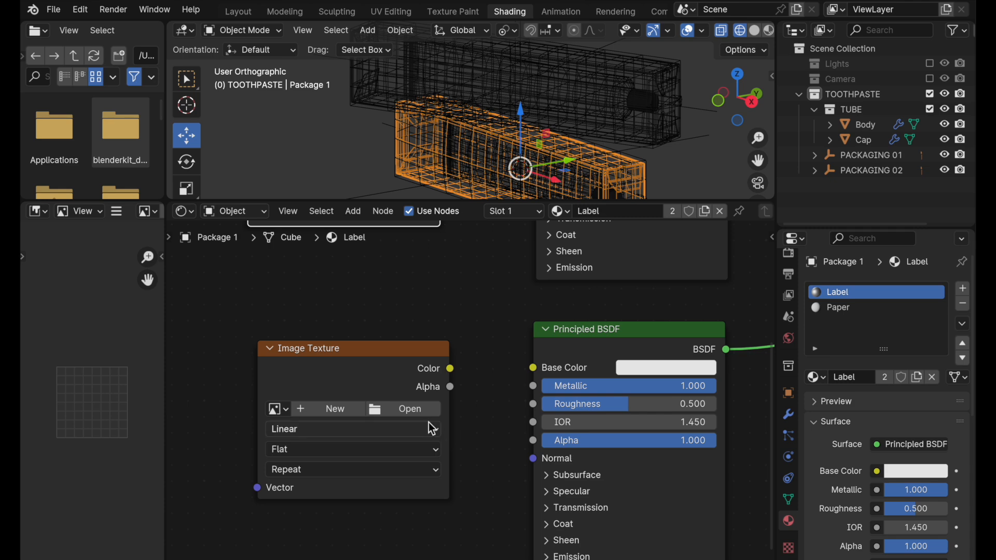
left_click(418, 409)
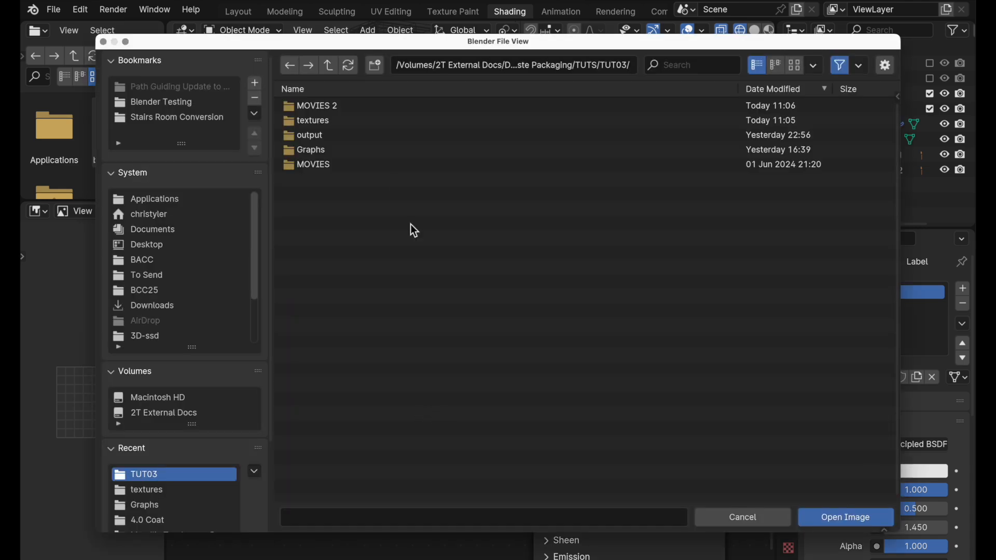
double_click(346, 123)
left_click(416, 137)
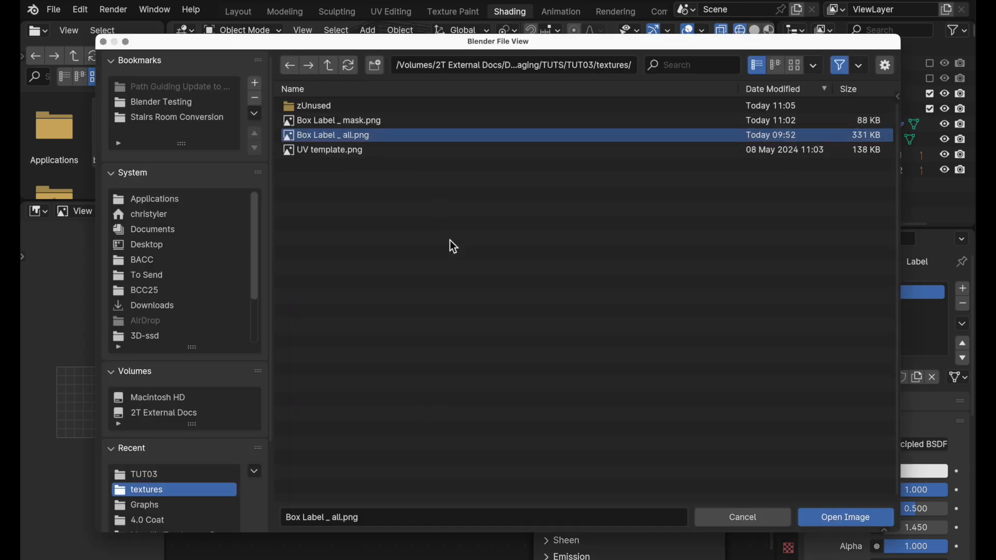
left_click(836, 516)
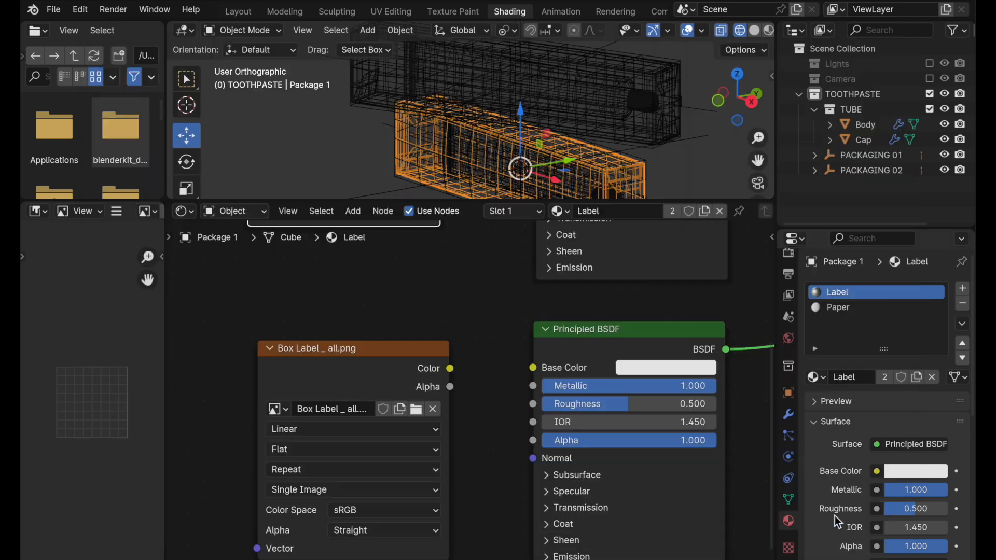
Display the Box Label _ all.png artwork in the image editor and widen that editor to inspect the label.
left_click(409, 350)
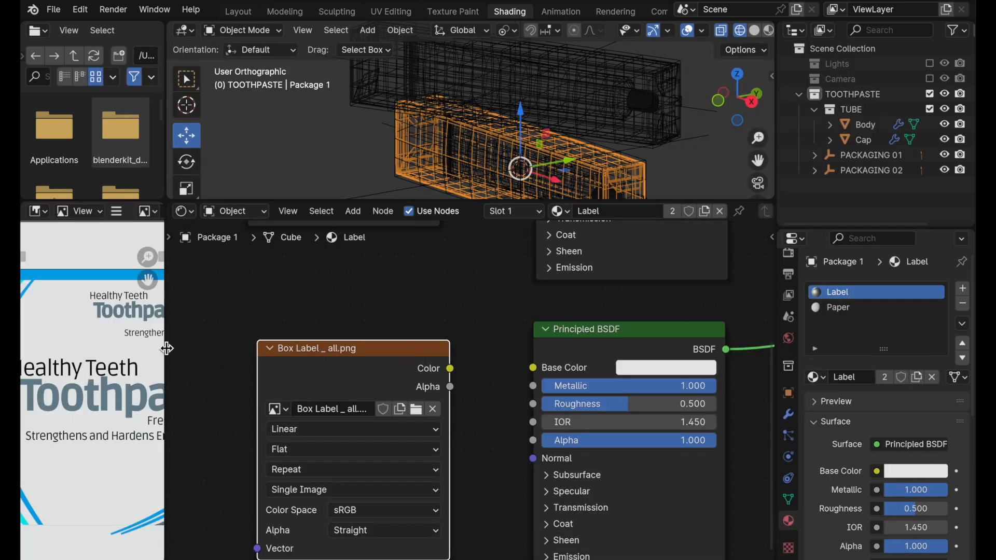
left_click_drag(166, 348, 422, 353)
scroll(347, 359, "down", 2)
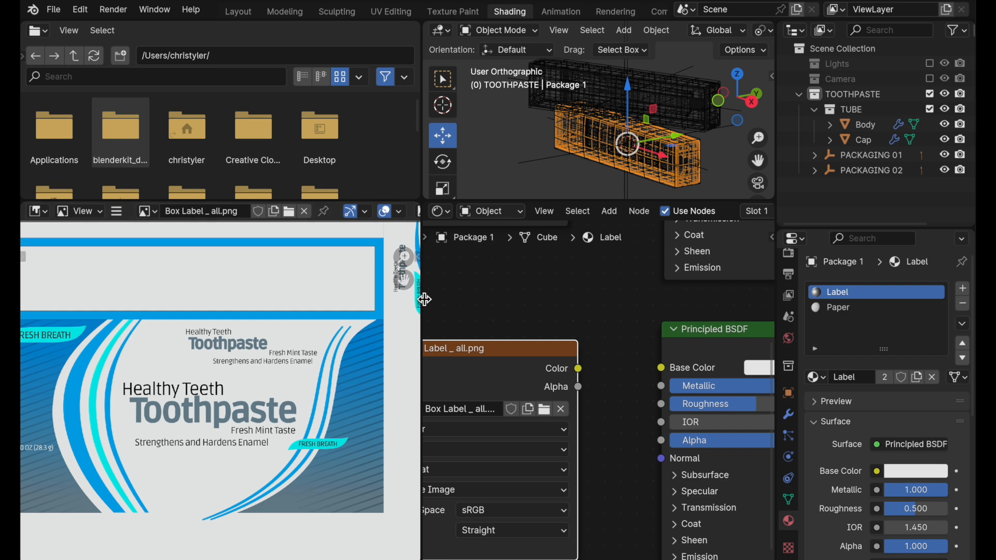
left_click_drag(421, 300, 284, 311)
scroll(409, 309, "down", 1)
scroll(409, 309, "down", 2)
scroll(406, 338, "up", 5)
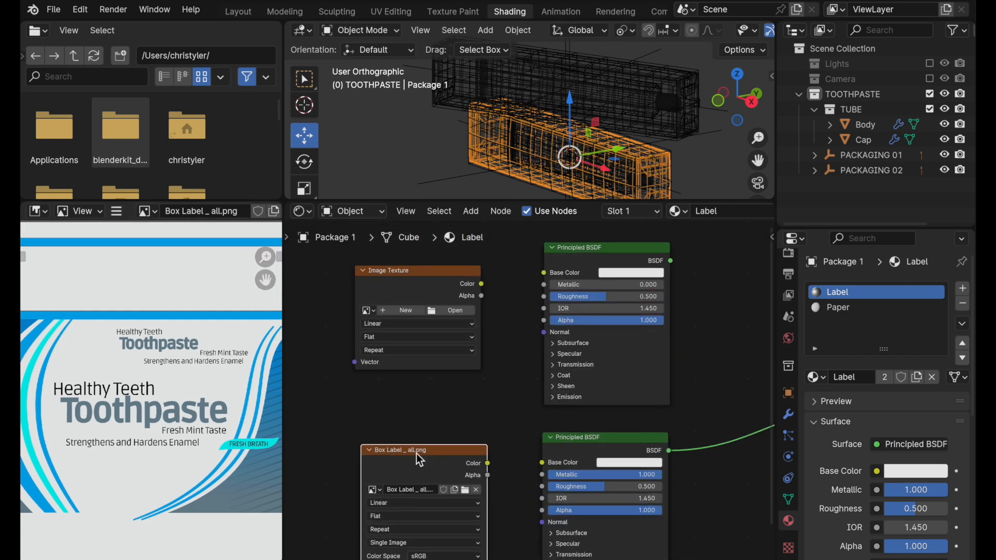
Replace the empty Image Texture node beside the upper Principled BSDF with a duplicate of the Box Label _ all.png node.
left_click(424, 287)
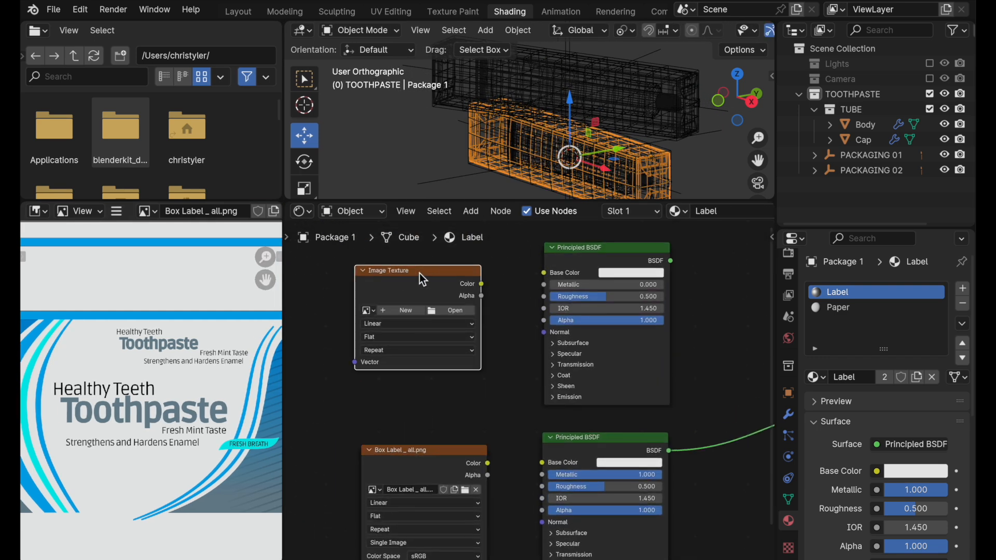
key("x")
left_click(420, 456)
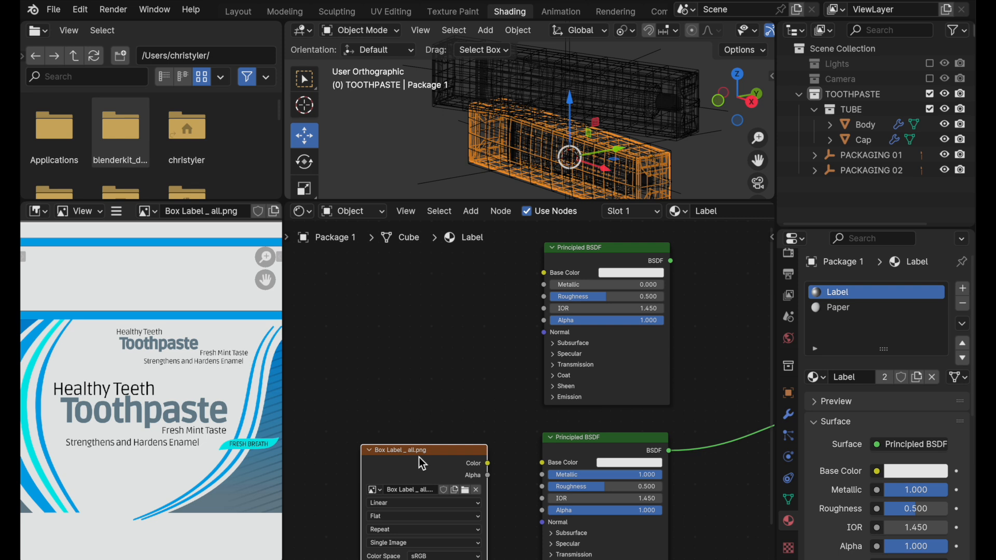
key("shift+d")
left_click(419, 269)
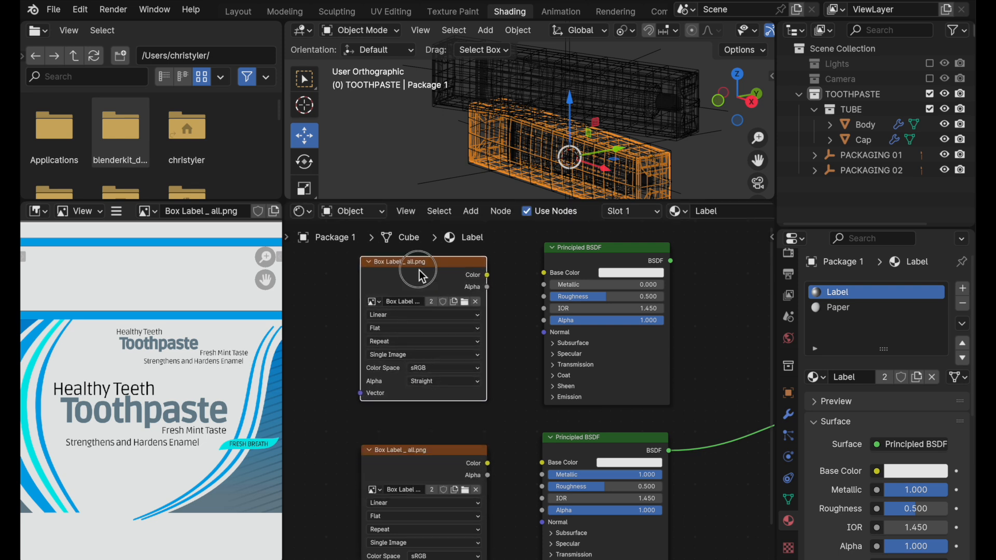
Move the upper Box Label _ all.png texture and Principled BSDF together farther above the metallic pair.
scroll(497, 406, "down", 3)
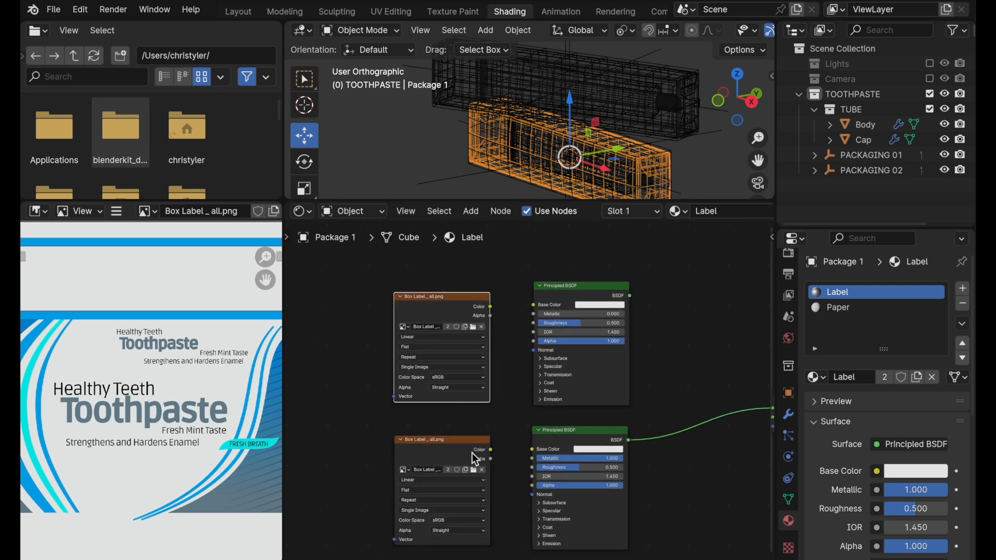
left_click_drag(342, 265, 633, 419)
left_click_drag(573, 312, 574, 275)
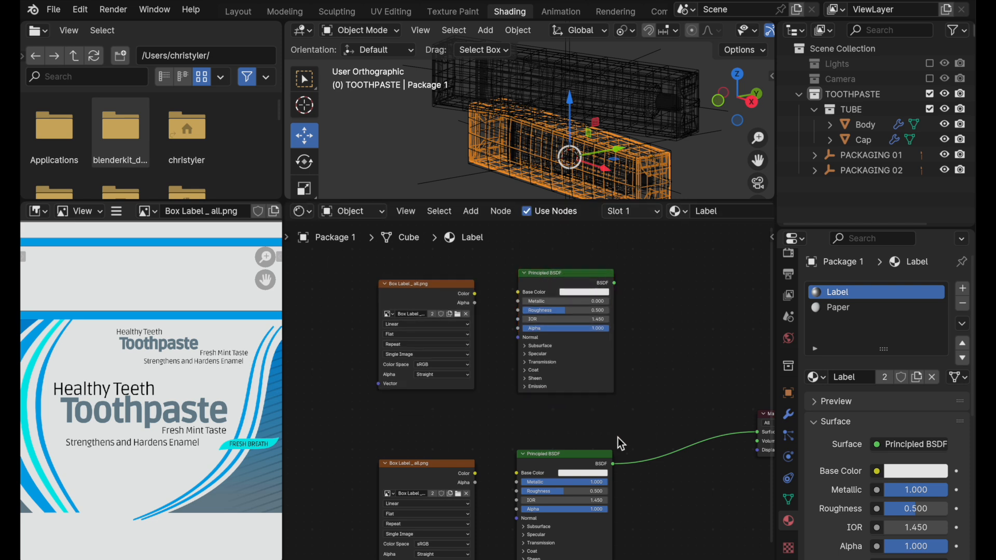
Connect the Color output of each Box Label _ all.png texture to the Base Color of its neighbouring Principled BSDF.
scroll(507, 456, "up", 2)
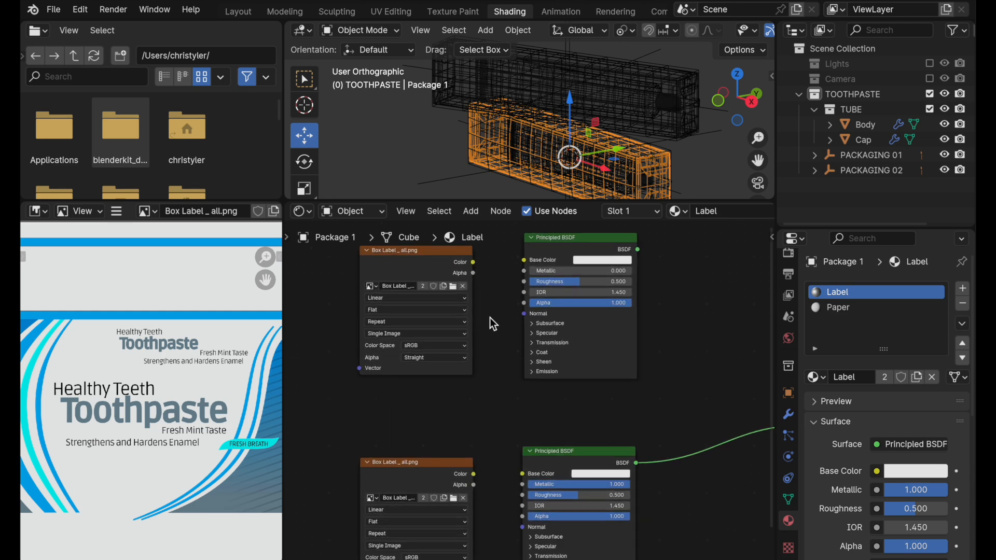
middle_click_drag(493, 434, 525, 317)
left_click_drag(493, 376, 554, 375)
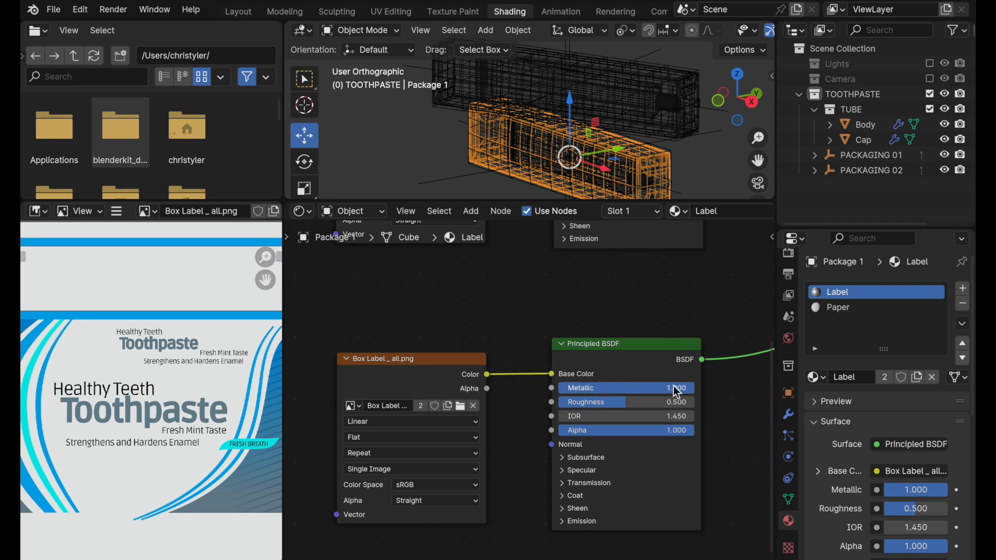
middle_click_drag(578, 290, 578, 409)
middle_click_drag(577, 330, 576, 444)
left_click_drag(487, 328, 554, 325)
Join the lower image texture and metallic Principled BSDF in a new frame labelled METALLIC.
scroll(580, 400, "down", 1)
middle_click_drag(578, 412, 581, 239)
left_click_drag(337, 290, 727, 535)
right_click(525, 350)
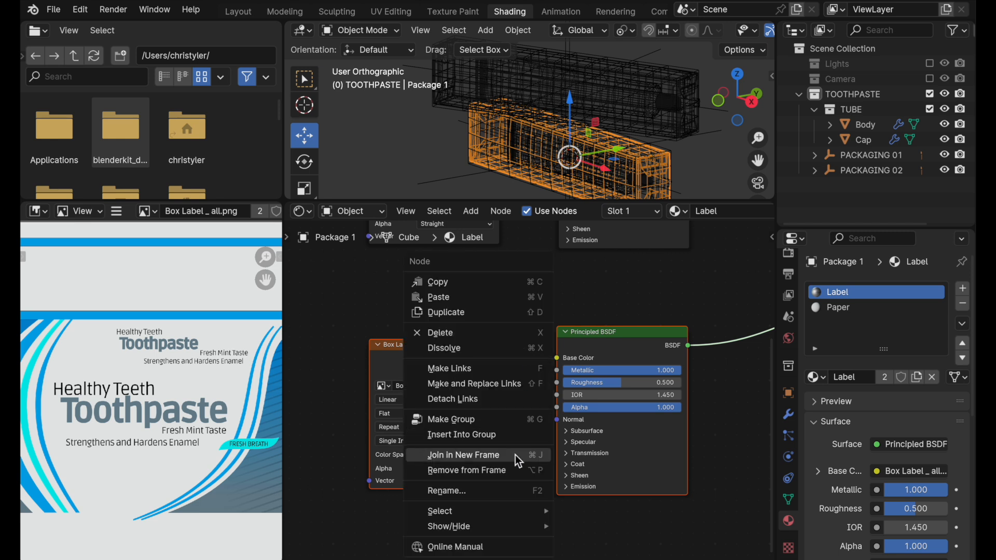
left_click(515, 455)
left_click(520, 323)
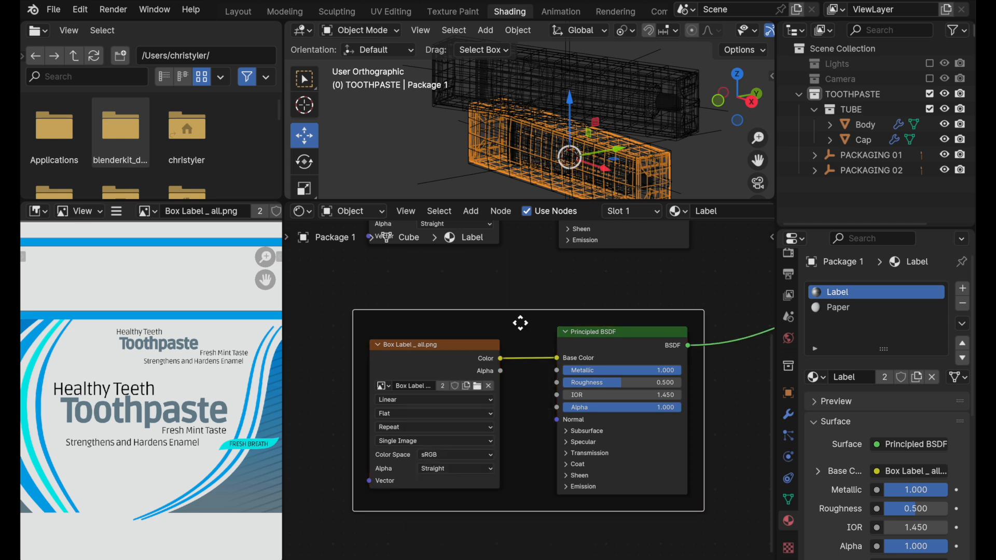
right_click(520, 323)
left_click(516, 353)
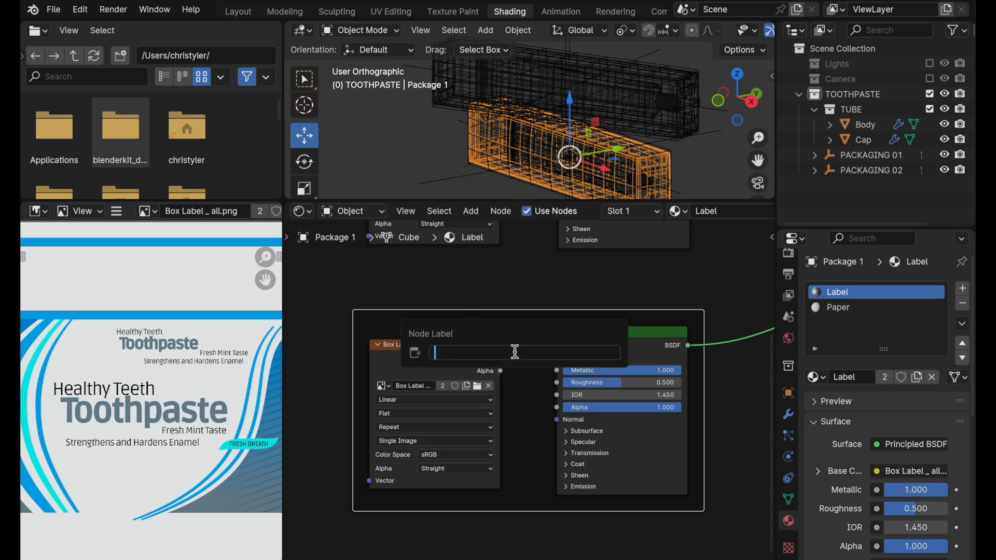
type("METALLIC")
key("Return")
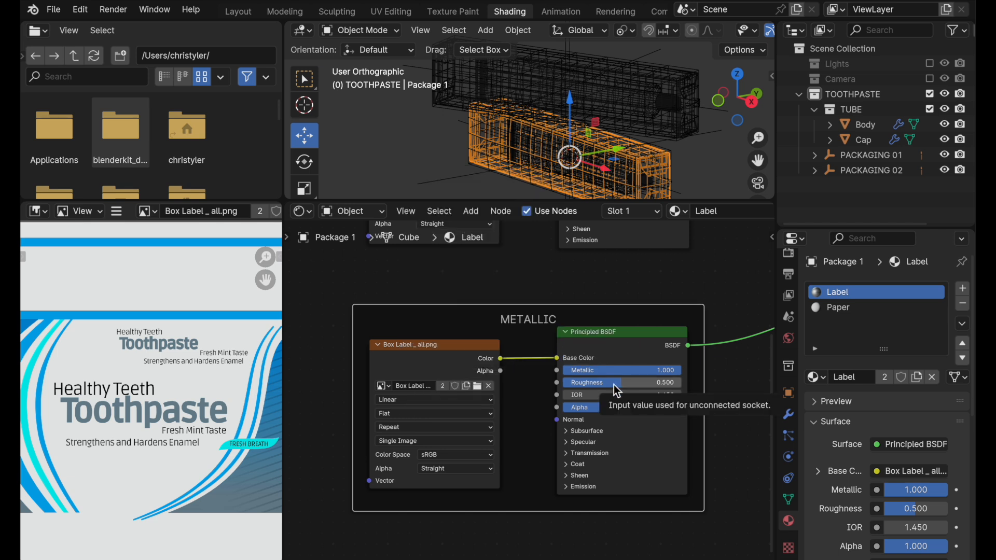
Join the upper image texture and non-metallic Principled BSDF in a new frame labelled DIFFUSE-GLOSSY.
scroll(616, 391, "up", 8)
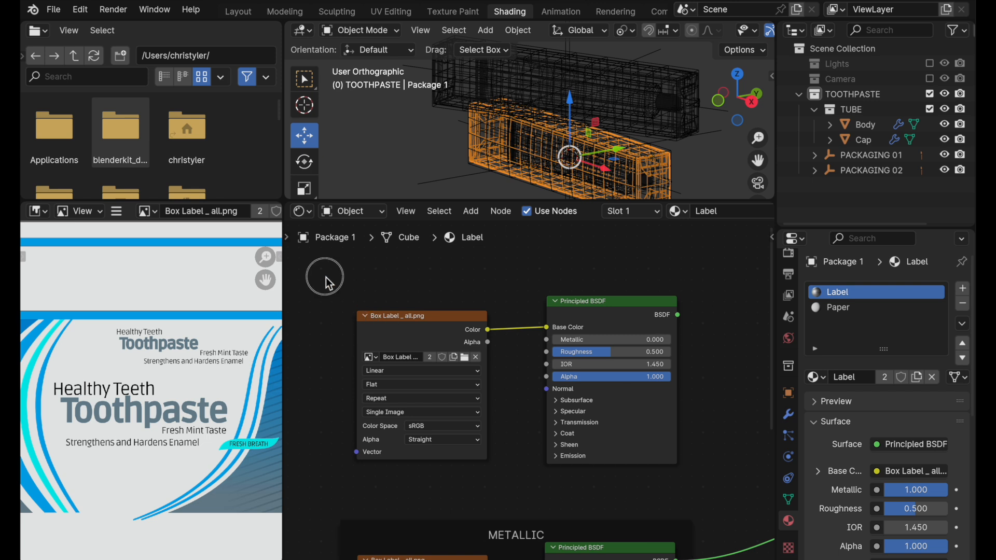
left_click_drag(326, 278, 733, 486)
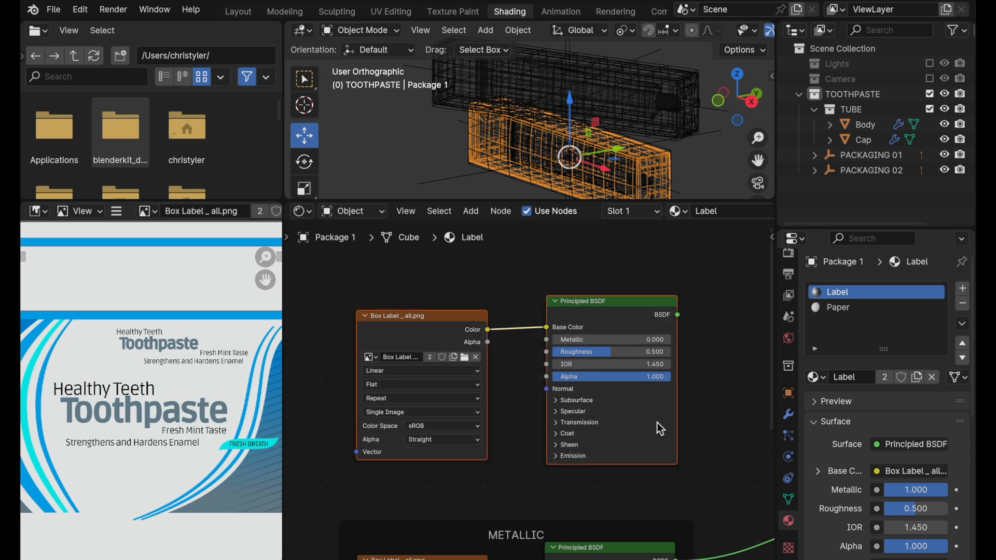
right_click(524, 306)
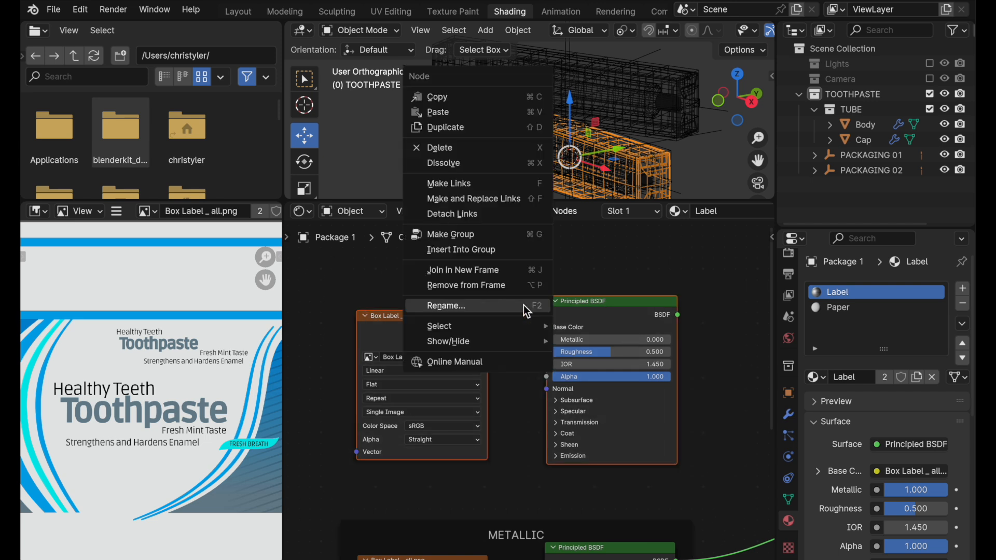
left_click(520, 270)
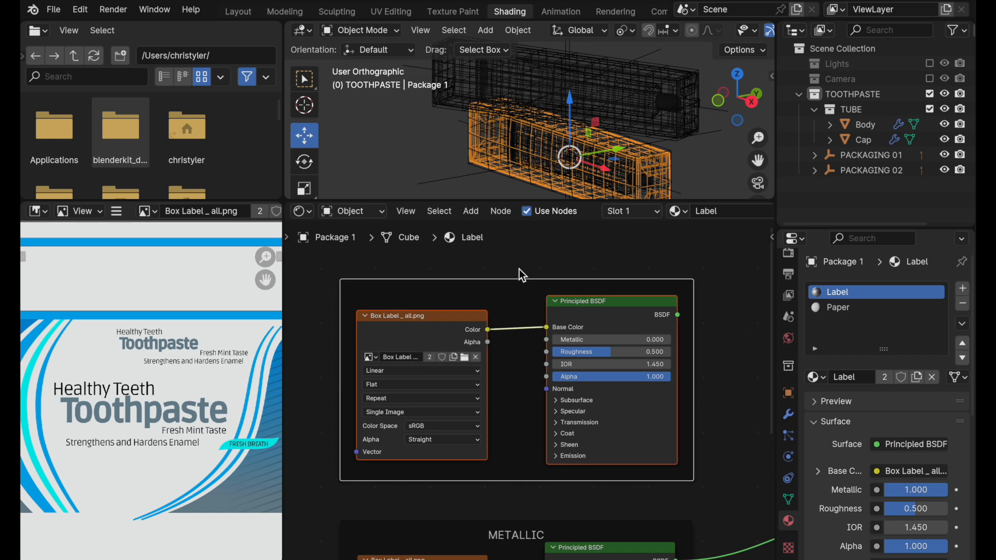
right_click(521, 292)
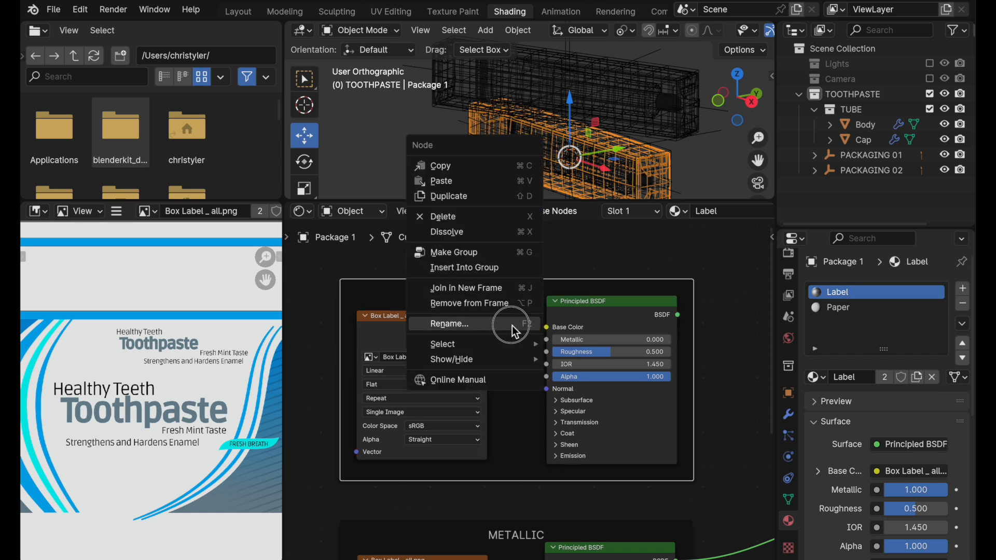
left_click(511, 327)
type("DIFFUSE")
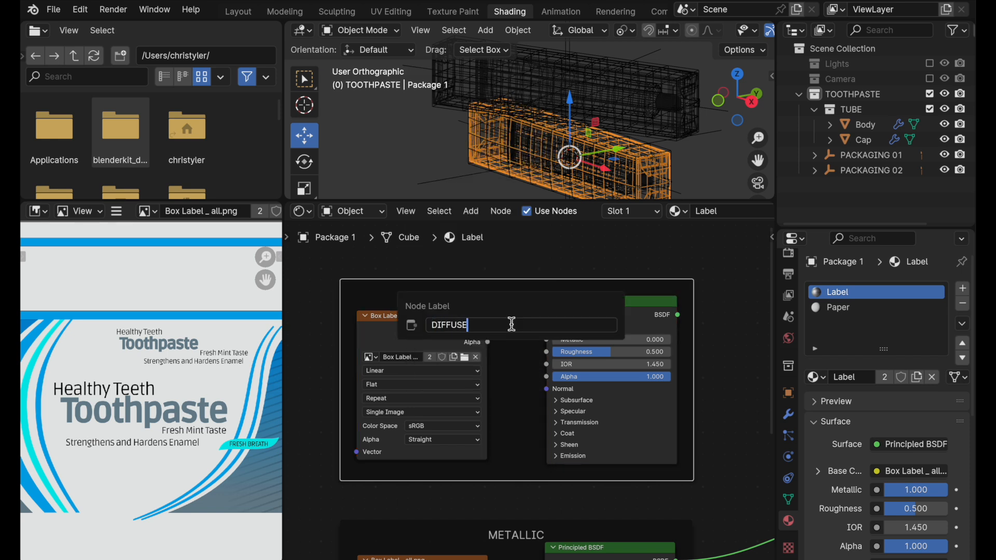
type("-GLOSSY")
key("Return")
Narrow the image editor to enlarge the node area and move the Material Output farther away from the two framed groups.
scroll(659, 410, "down", 2)
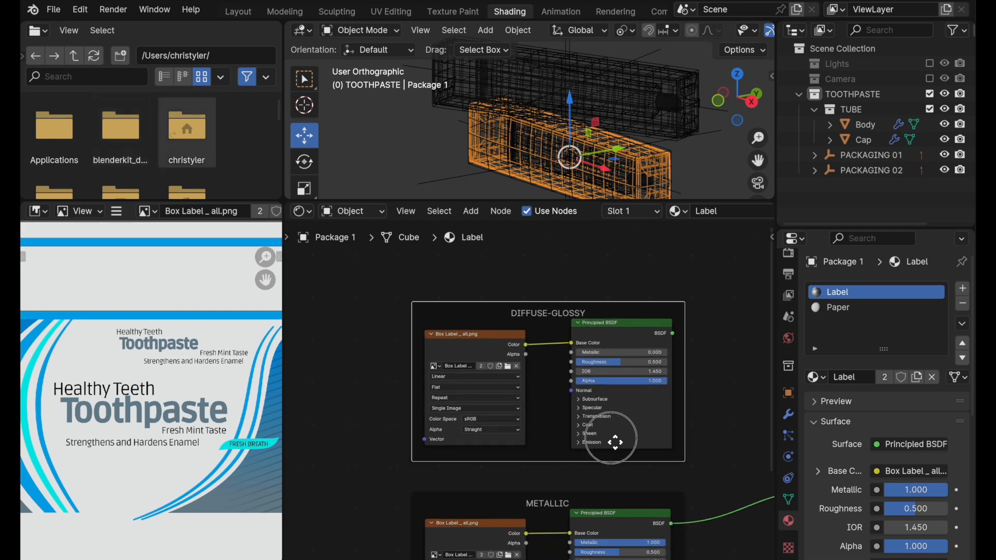
left_click_drag(282, 309, 149, 313)
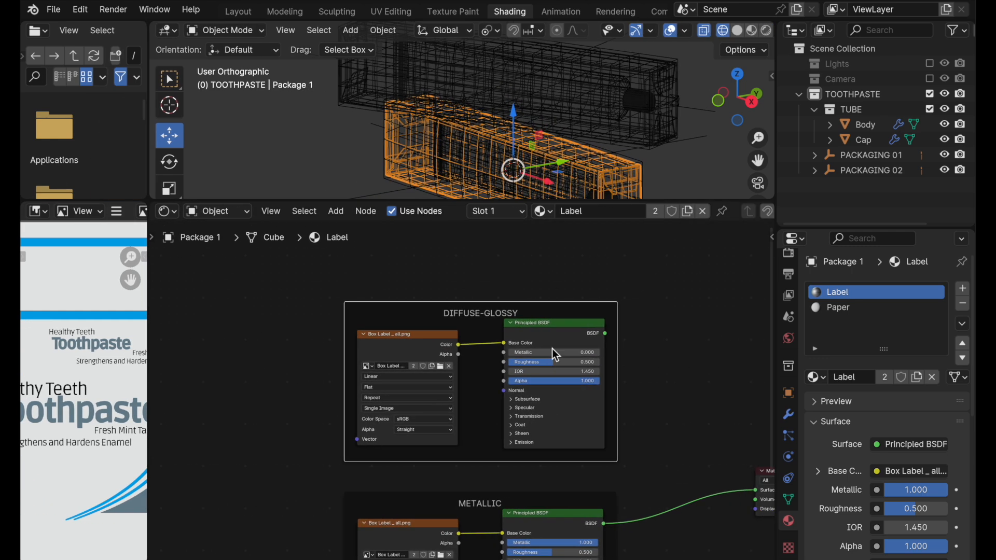
middle_click_drag(662, 400, 436, 333)
middle_click_drag(500, 344, 471, 363)
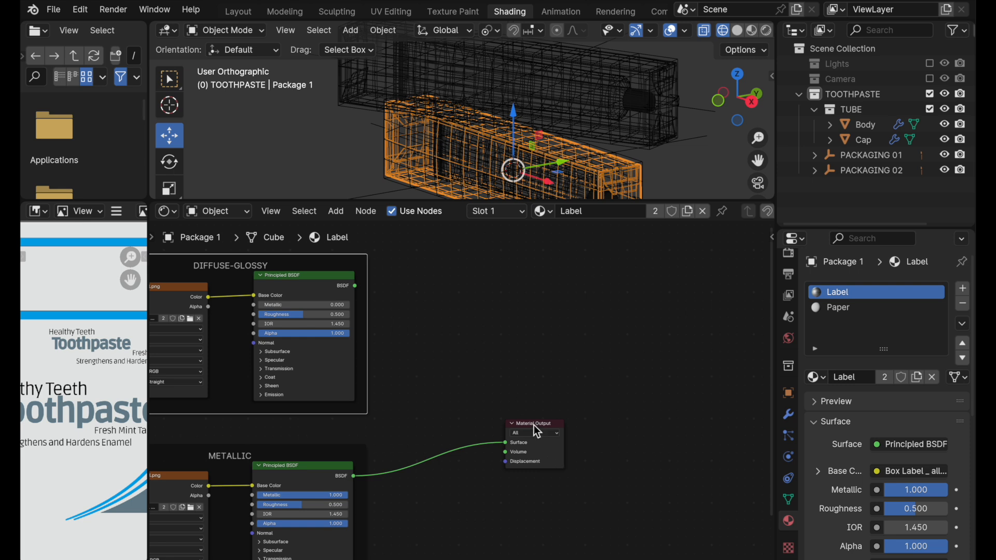
left_click_drag(537, 427, 721, 409)
scroll(549, 407, "down", 2)
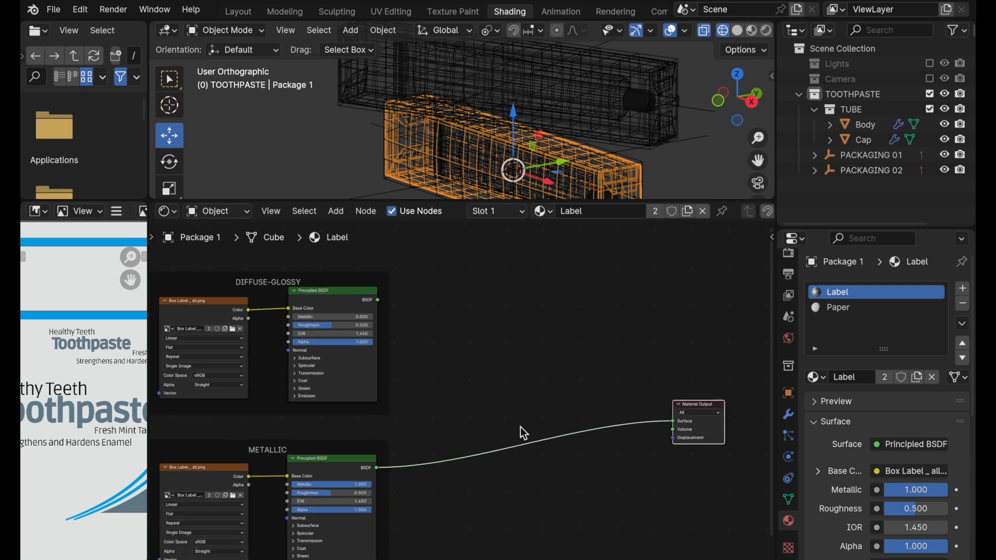
middle_click_drag(530, 429, 567, 431)
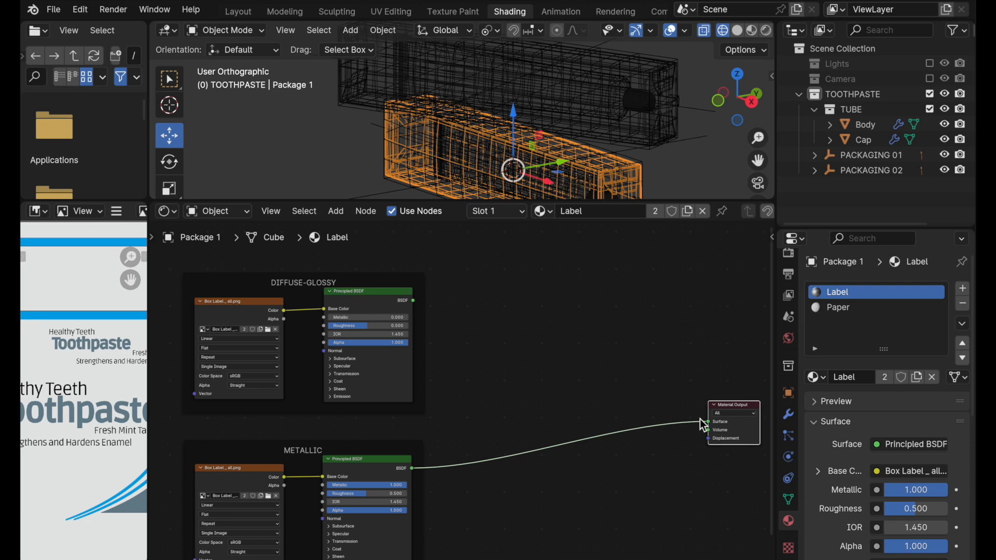
Insert a Mix Shader node on the link between the metallic Principled BSDF and the Material Output.
left_click(531, 332)
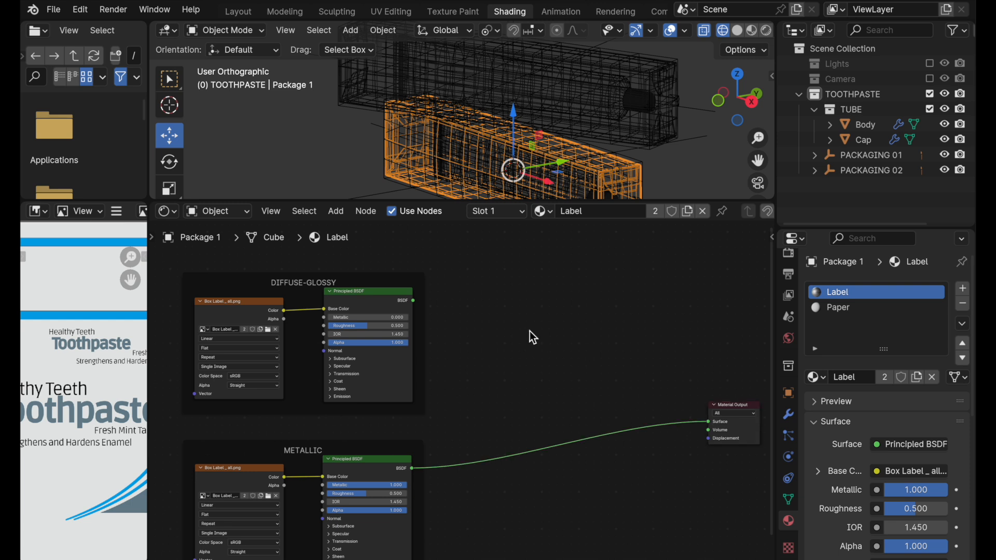
key("shift+a")
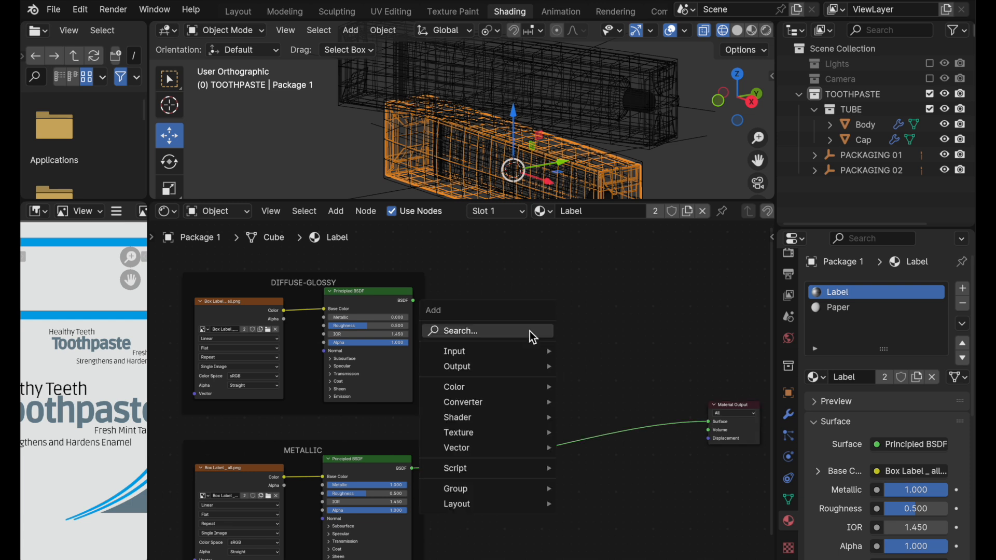
left_click(530, 333)
type("mix")
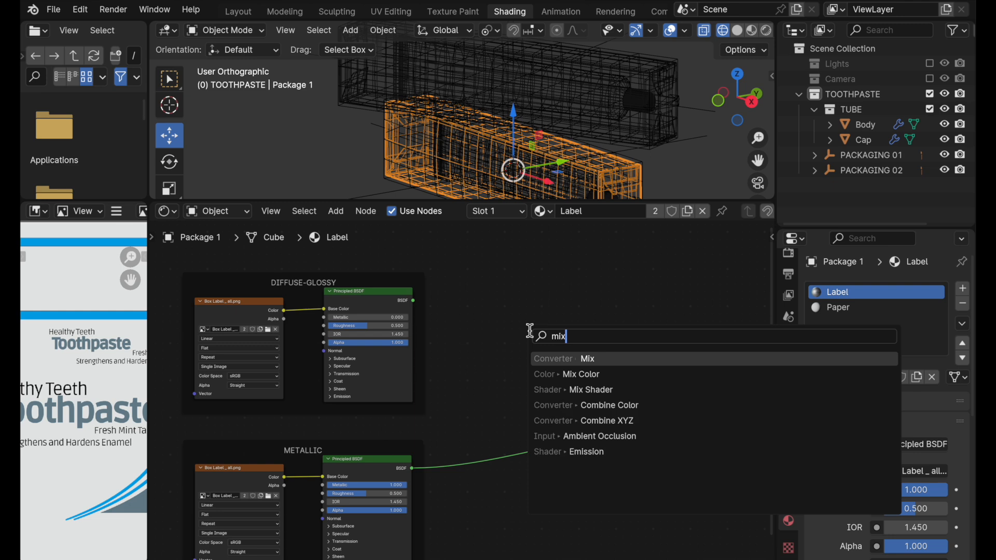
left_click(591, 394)
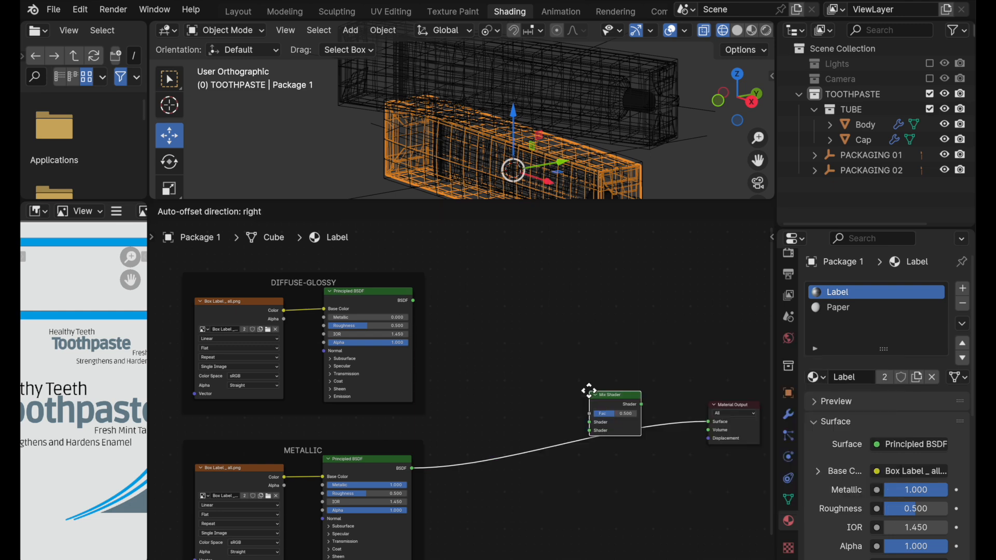
left_click(569, 407)
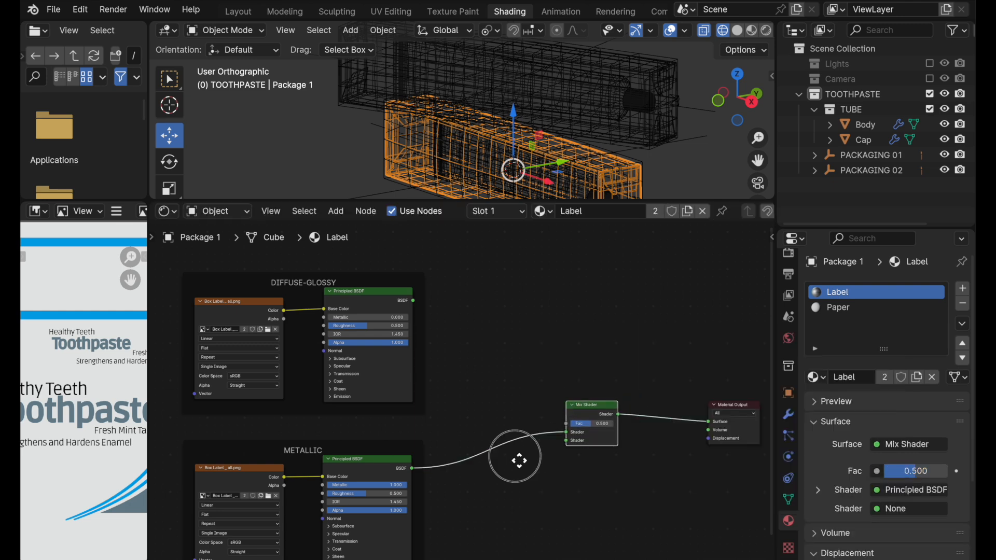
Feed the metallic BSDF into the Mix Shader's second Shader input and the diffuse-glossy BSDF into the first, and show the viewport in Material Preview.
scroll(518, 460, "up", 2)
left_click_drag(370, 472, 525, 424)
scroll(506, 403, "up", 3)
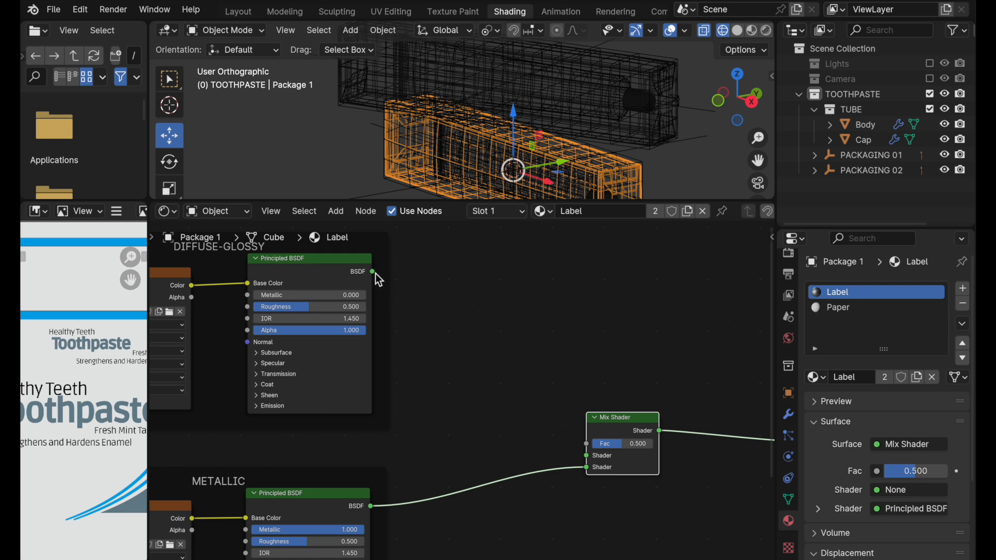
left_click_drag(373, 271, 585, 458)
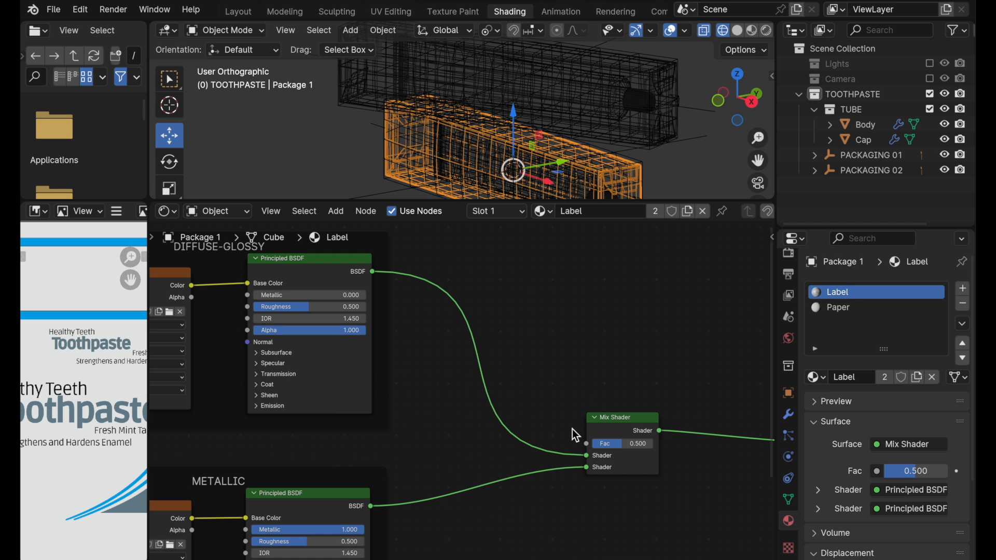
scroll(575, 427, "right", 5)
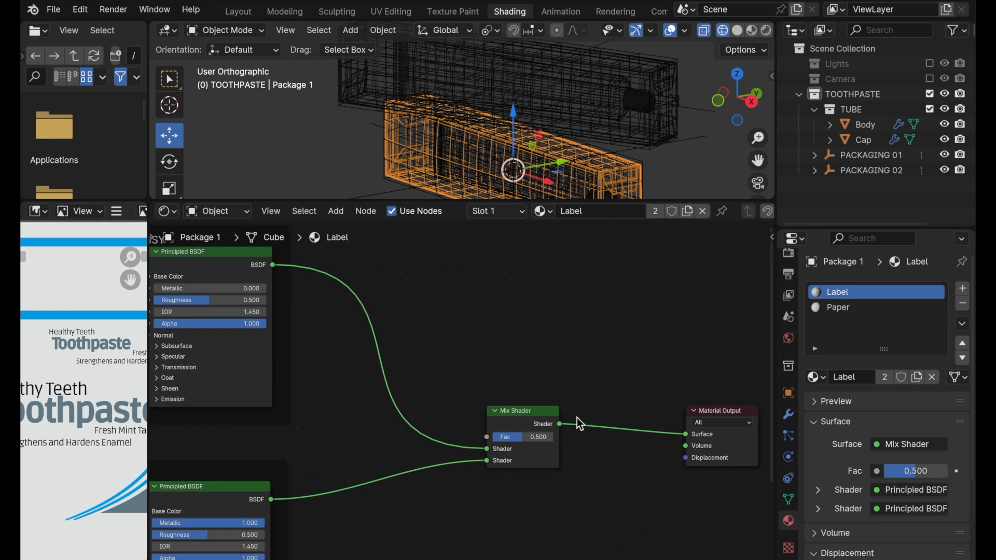
left_click(753, 31)
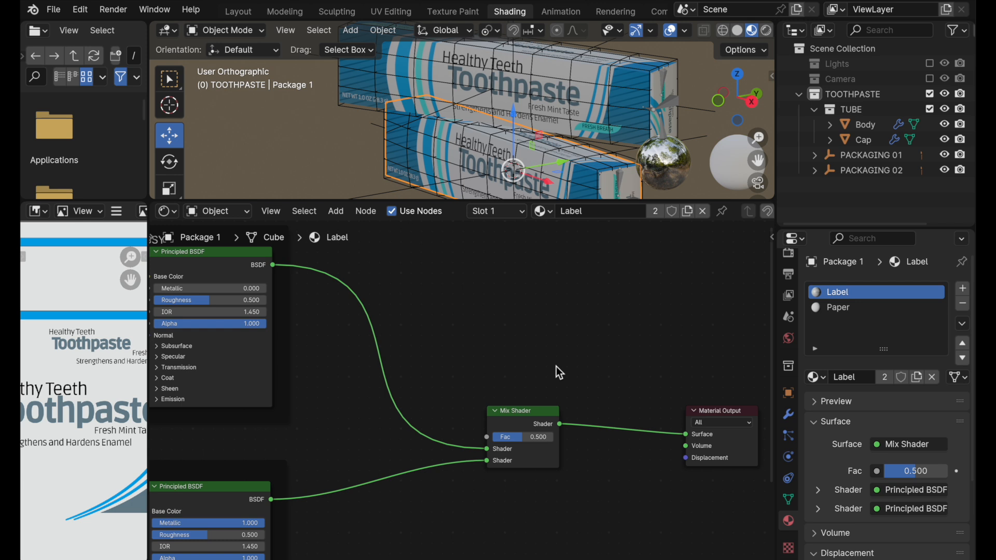
Add an Image Texture node above the Mix Shader, beside the diffuse-glossy frame.
key("shift+a")
left_click(504, 322)
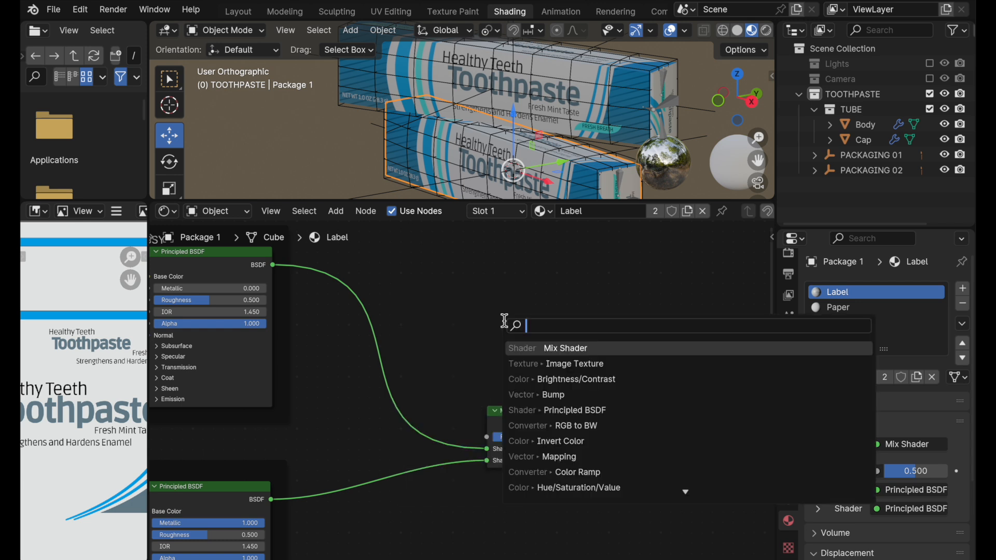
type("image")
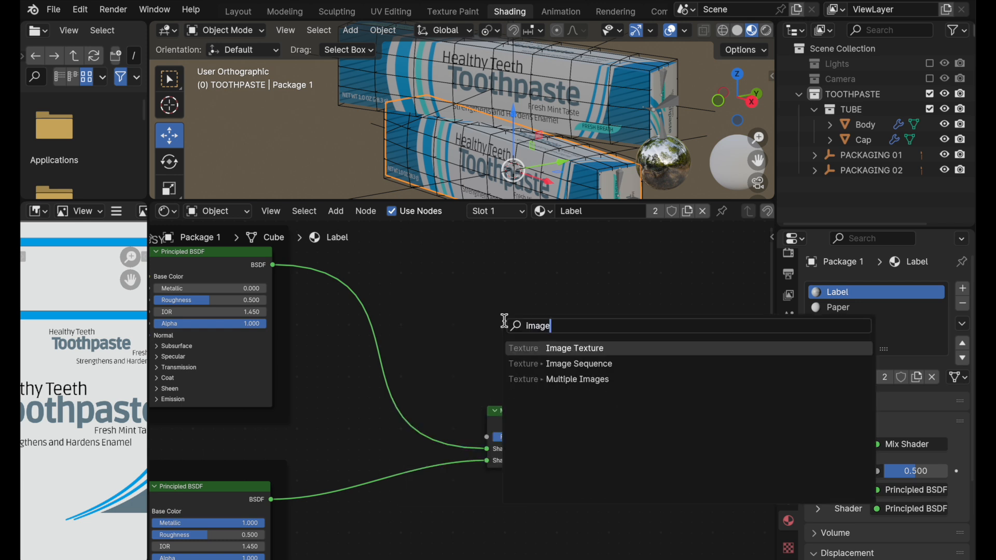
left_click(558, 346)
left_click(394, 253)
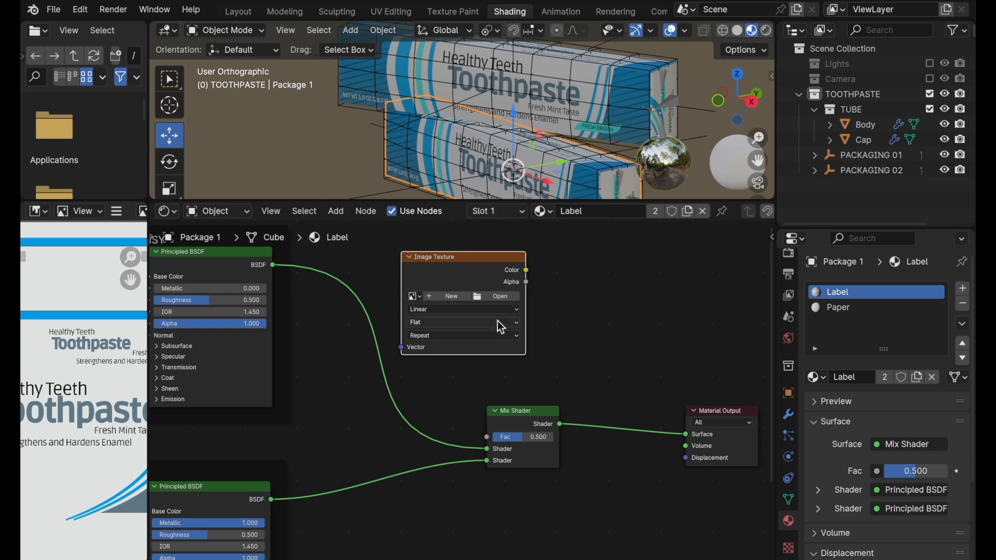
Load Box Label _ mask.png from the textures folder into the new Image Texture node.
left_click(509, 297)
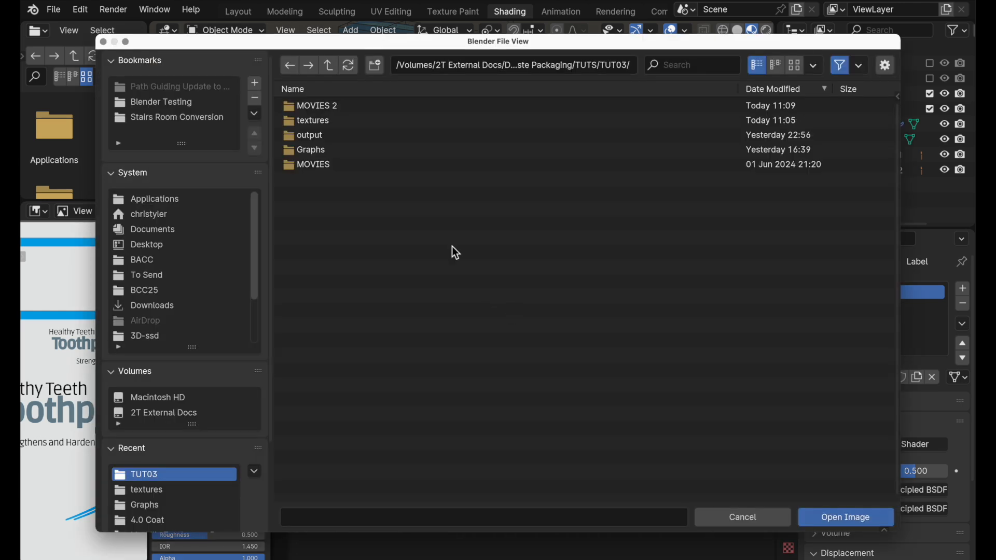
left_click(331, 126)
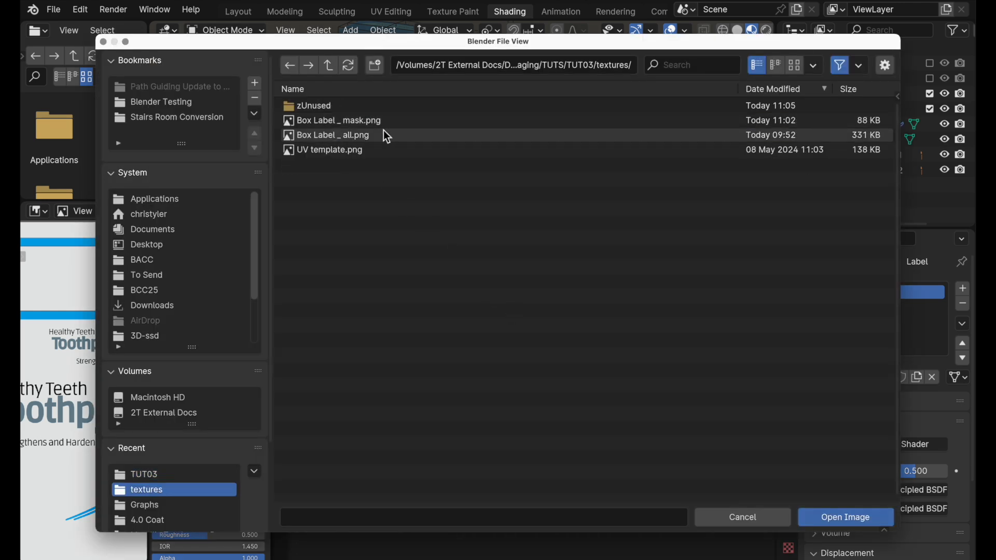
left_click(382, 124)
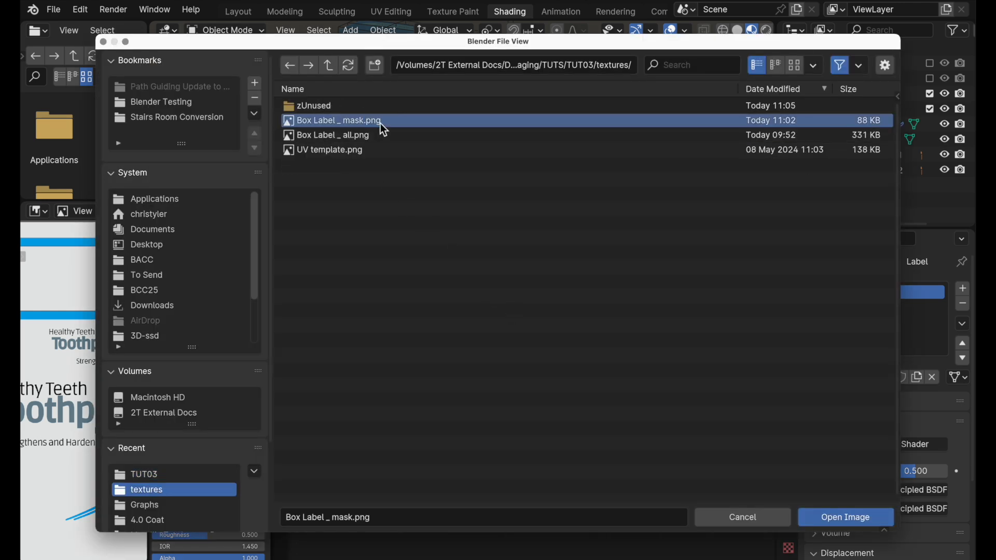
left_click(831, 520)
Move the Mix Shader closer to the Material Output and set the mask texture's color space to Non-Color.
left_click_drag(538, 407, 622, 406)
left_click_drag(527, 270, 559, 364)
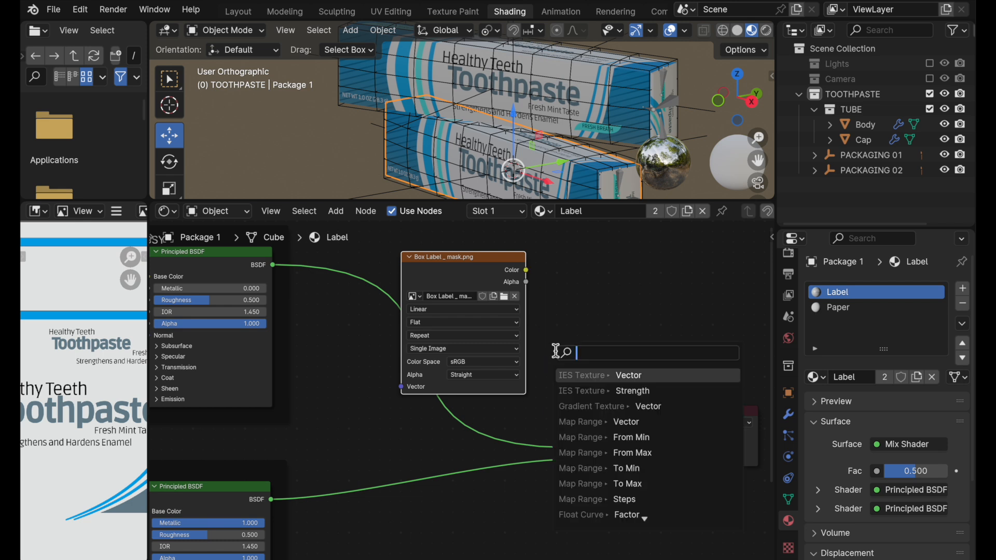
key("Escape")
left_click(474, 363)
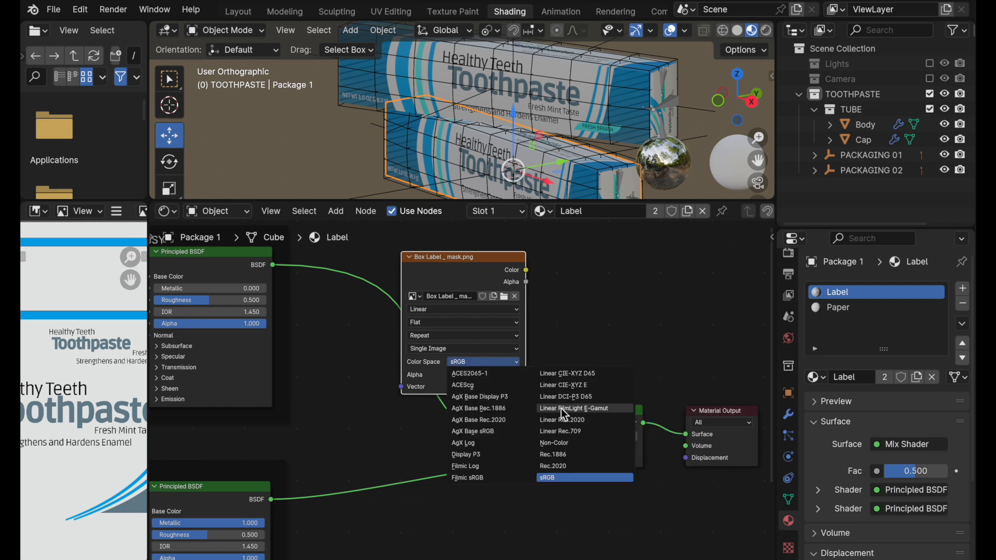
left_click(576, 443)
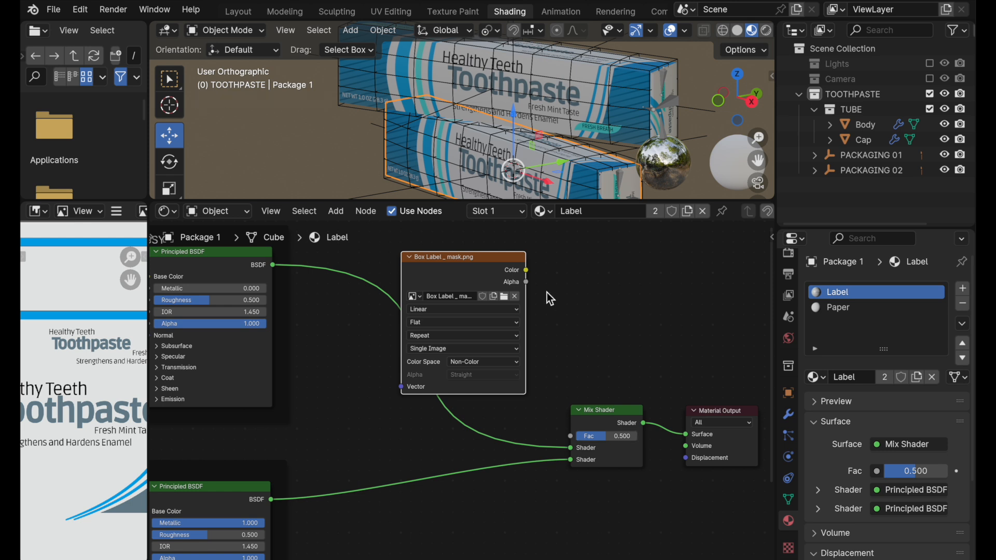
Connect the mask texture's Color output to the Mix Shader's Fac input.
left_click_drag(526, 270, 571, 438)
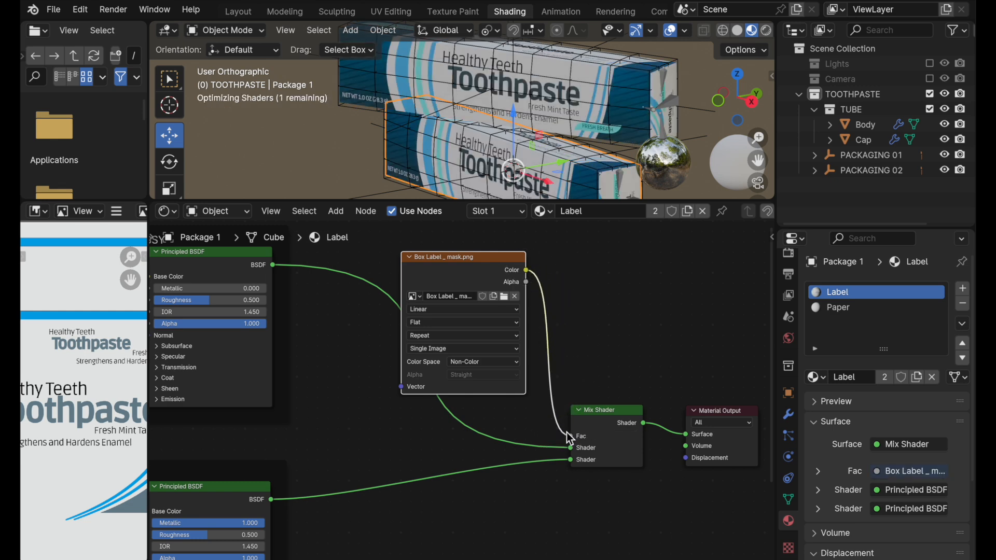
mouse_move(513, 148)
middle_mouse_down()
mouse_move(559, 120)
mouse_move(522, 150)
middle_mouse_up()
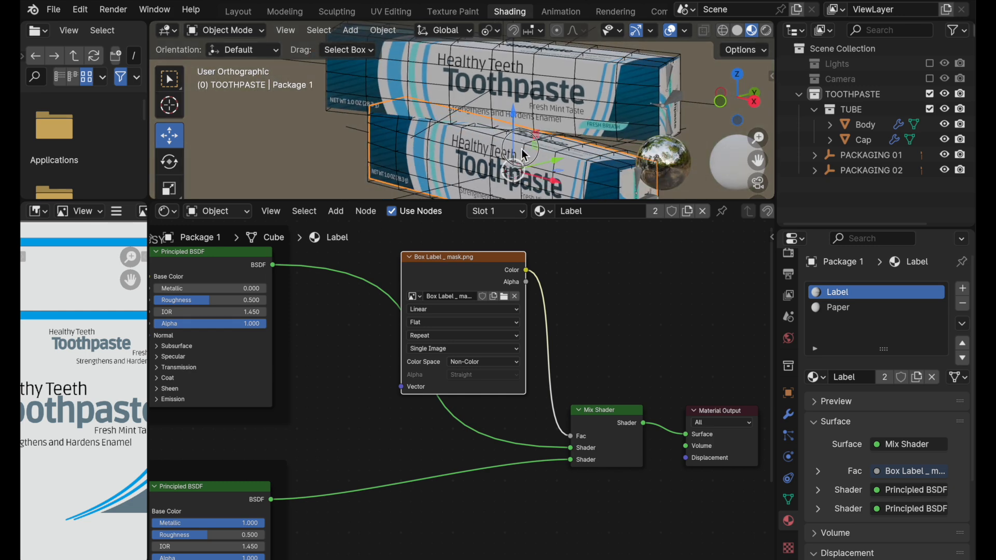
middle_click_drag(400, 341, 634, 312)
scroll(507, 427, "up", 2)
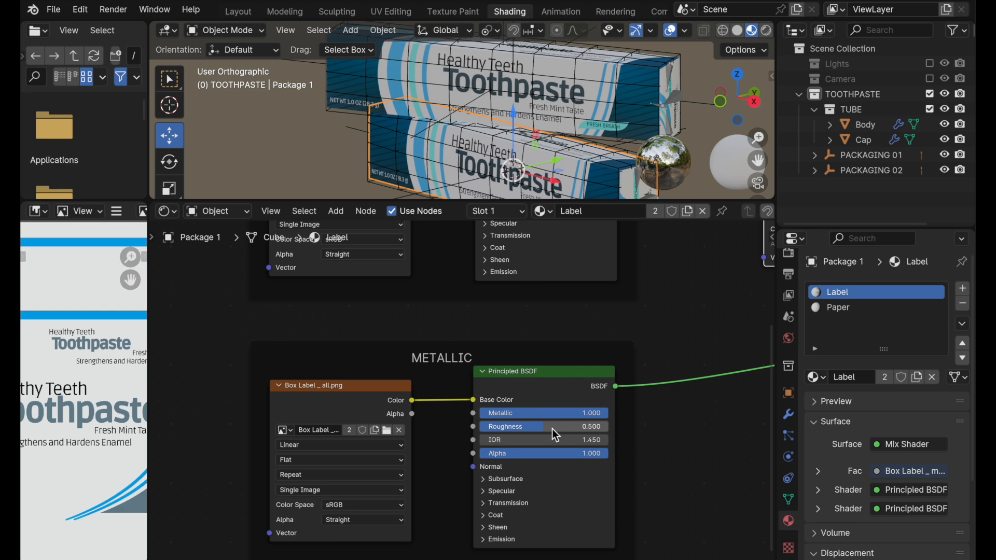
mouse_move(555, 435)
middle_mouse_down()
mouse_move(566, 415)
mouse_move(558, 467)
mouse_move(549, 437)
middle_mouse_up()
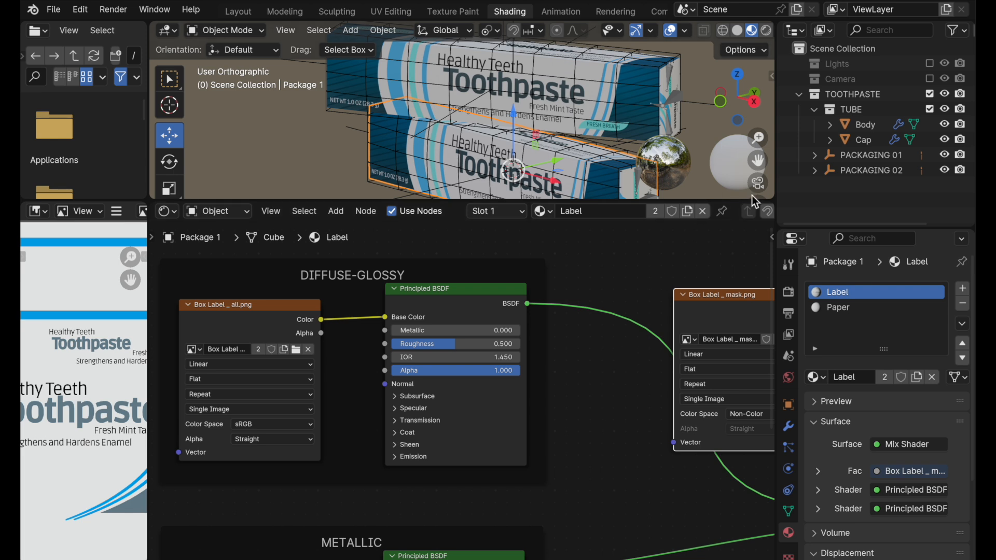
Enable the Camera and Lights collections and set the world background strength to 0.
left_click(930, 79)
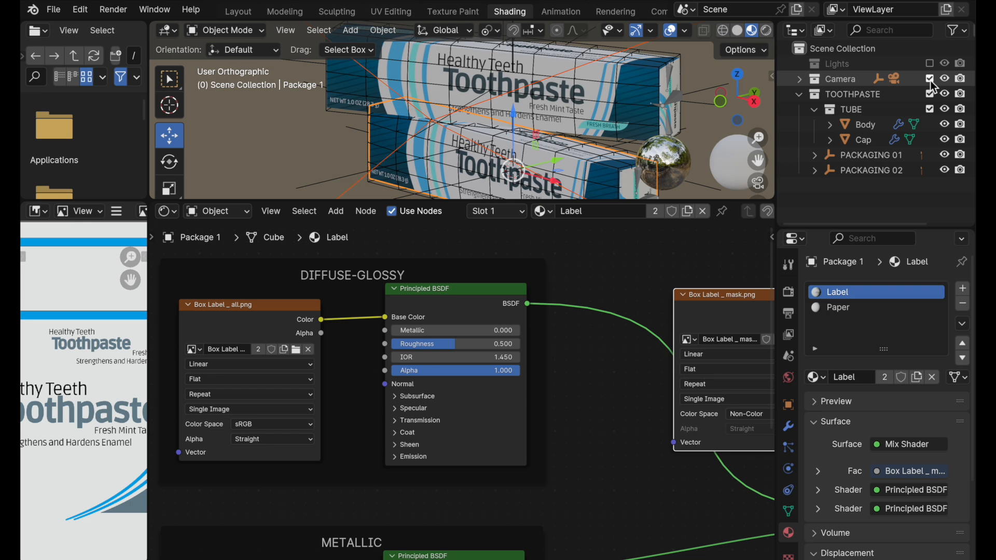
left_click(930, 63)
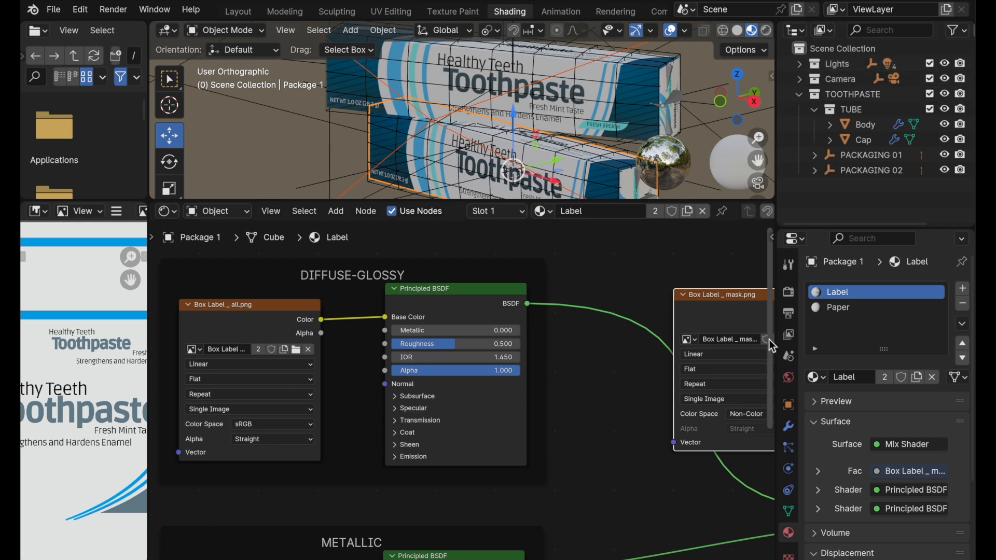
left_click(788, 381)
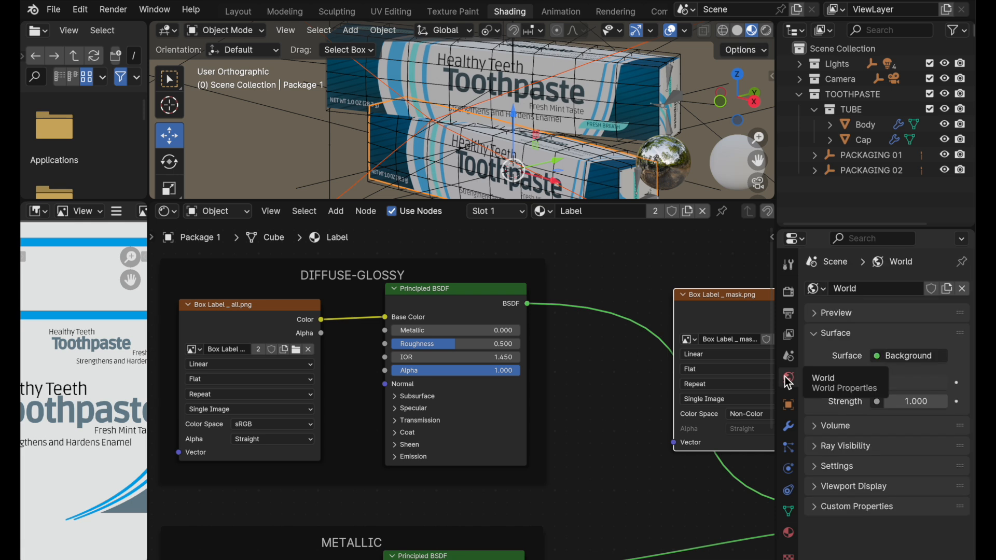
left_click(908, 407)
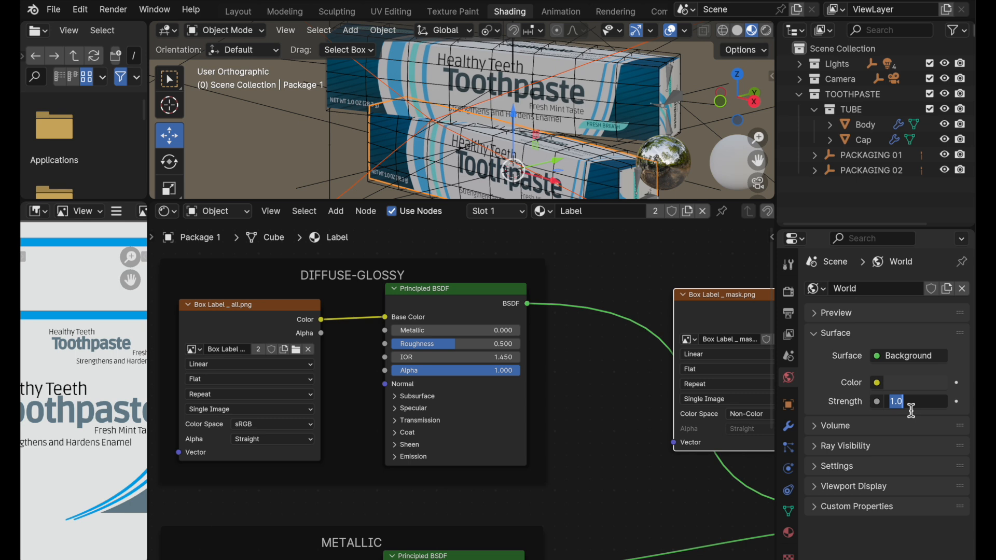
type("0")
key("Return")
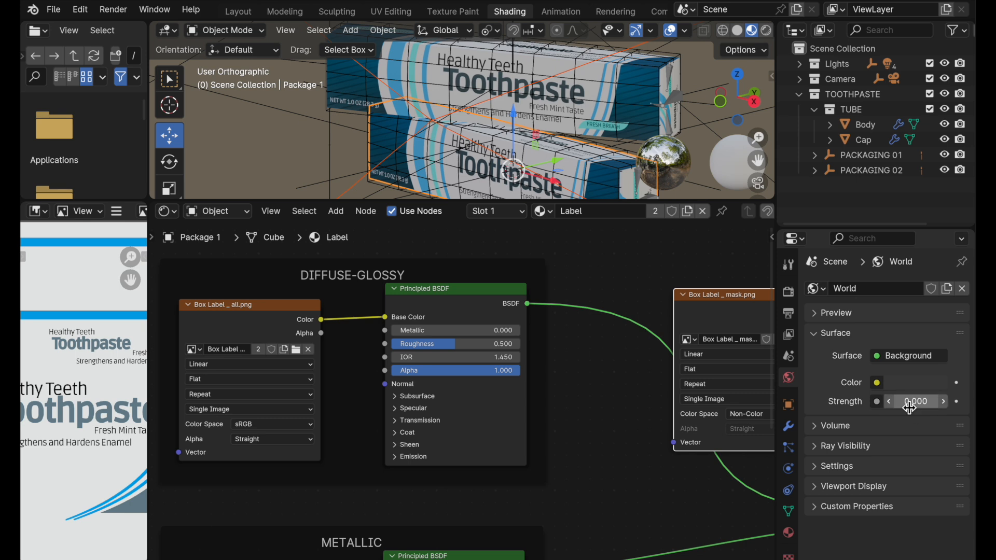
left_click(817, 334)
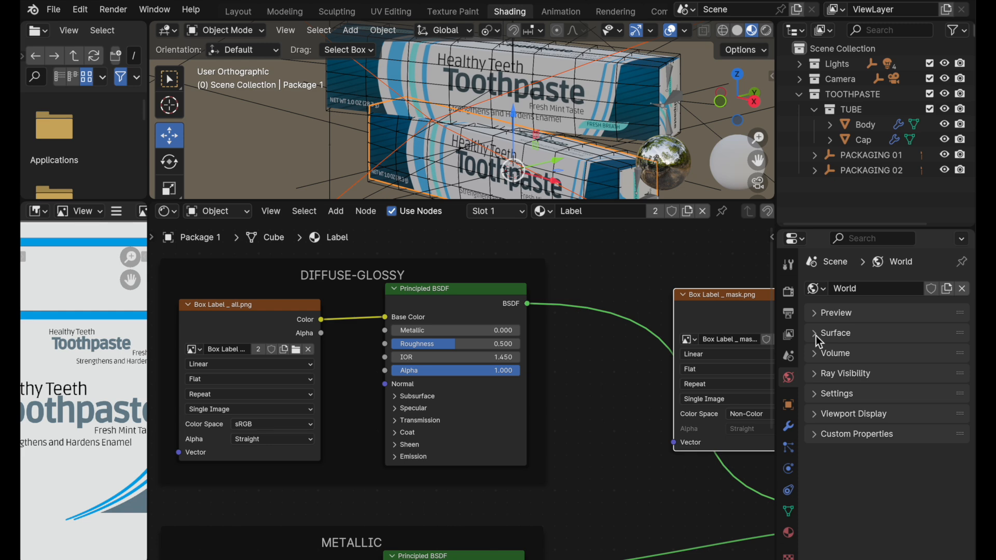
Show the packages through the camera with Rendered shading and enlarge the 3D viewport slightly.
left_click(758, 183)
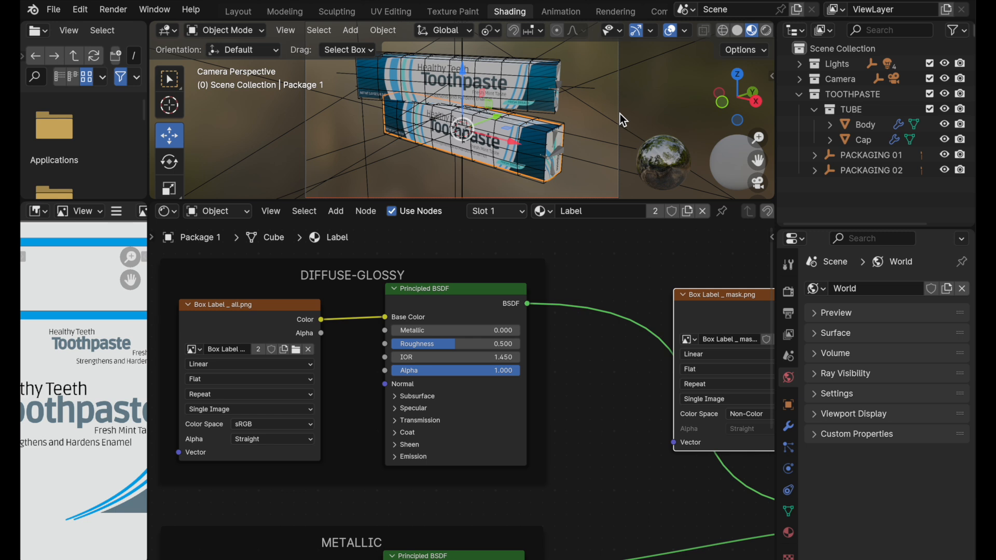
left_click(770, 31)
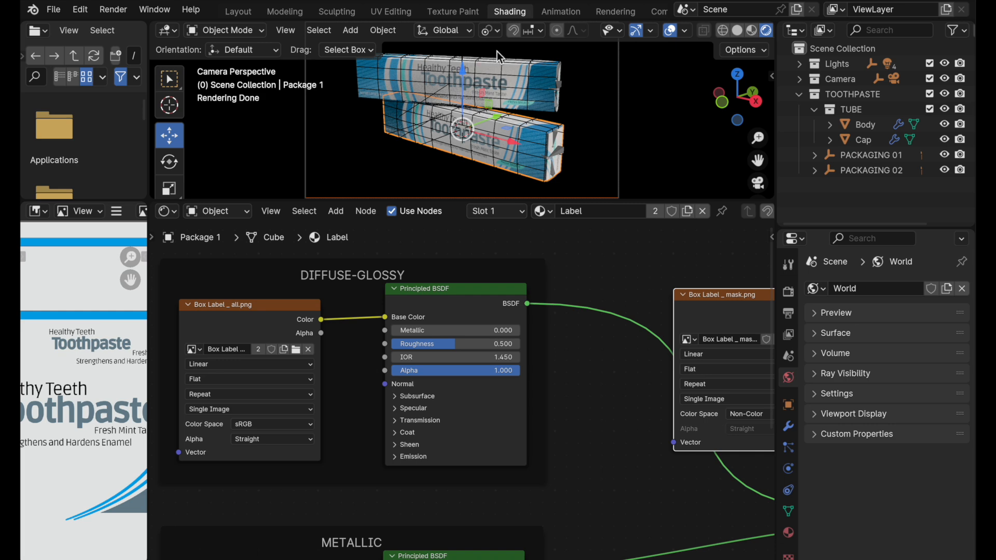
scroll(422, 73, "up", 2)
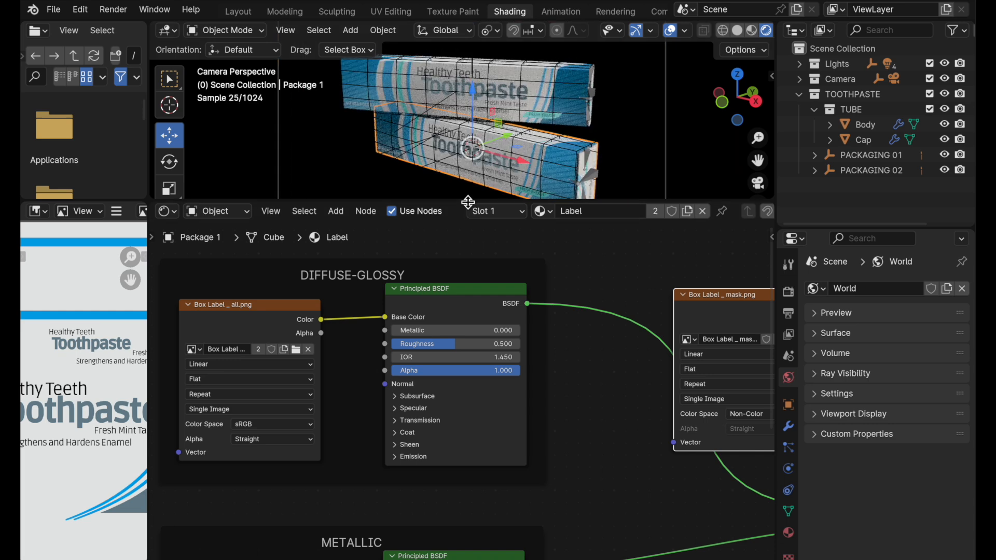
left_click_drag(467, 201, 467, 228)
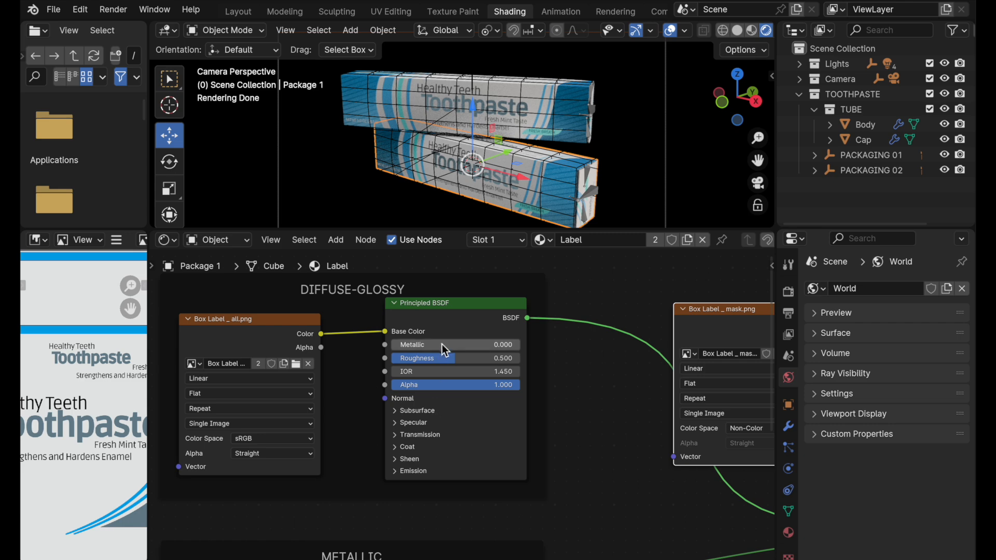
Set the roughness of the Principled BSDF in the DIFFUSE-GLOSSY frame to 0.13.
left_click_drag(456, 359, 391, 359)
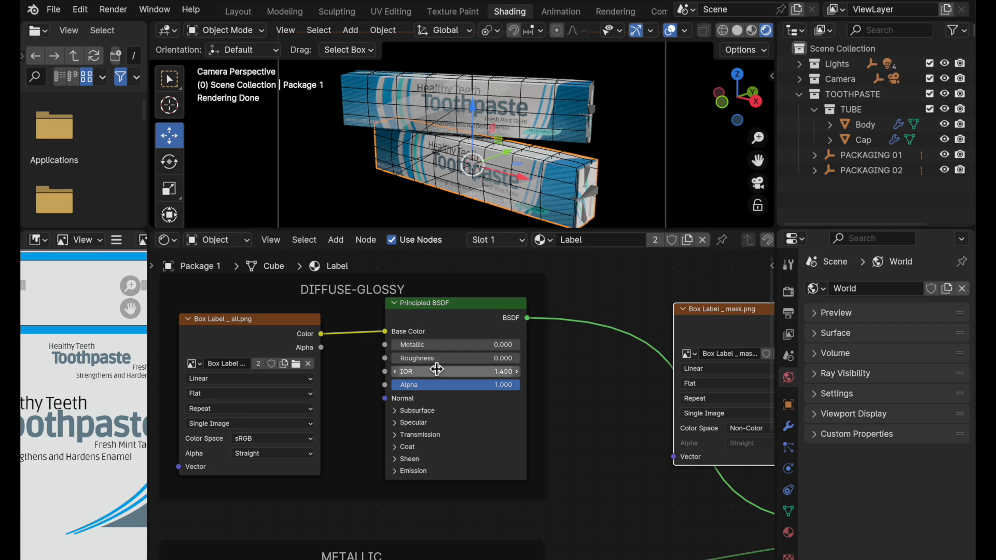
left_click(485, 359)
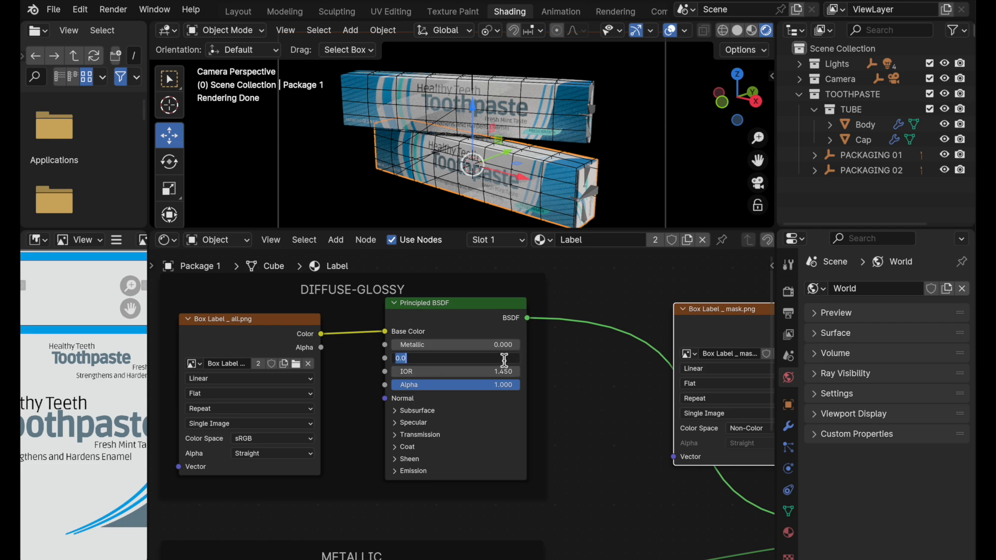
type("0.13")
key("Return")
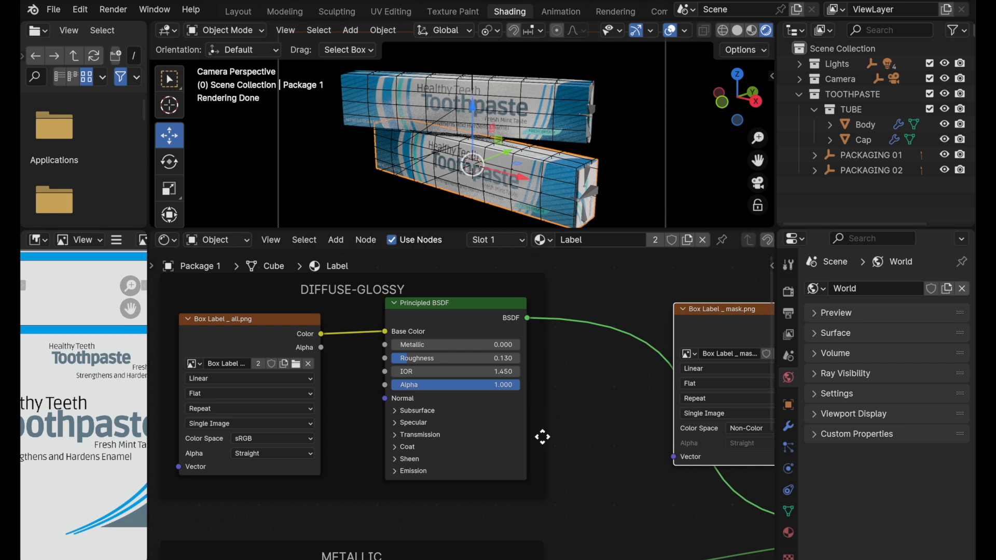
Set the roughness of the Principled BSDF in the METALLIC frame to 0.2.
scroll(478, 494, "down", 10)
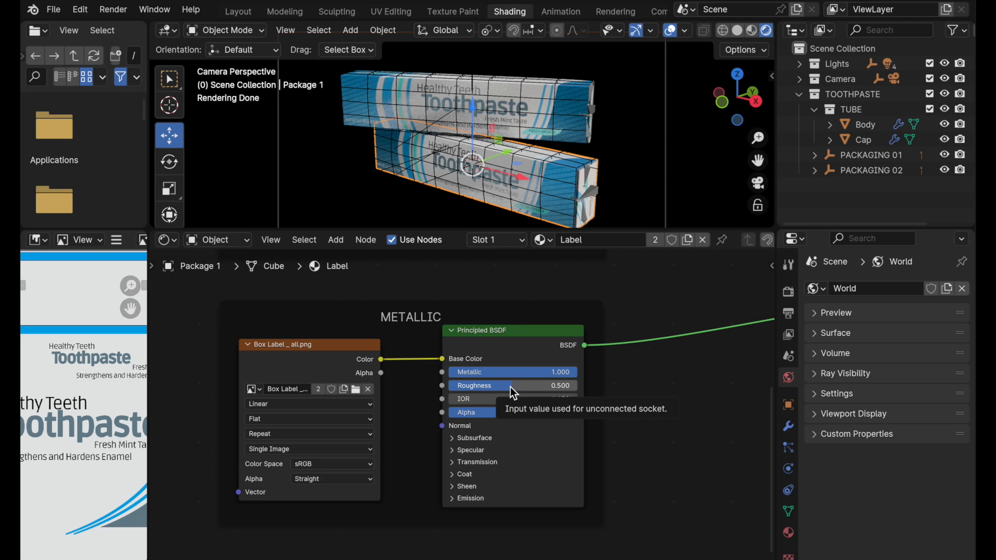
left_click_drag(510, 387, 486, 387)
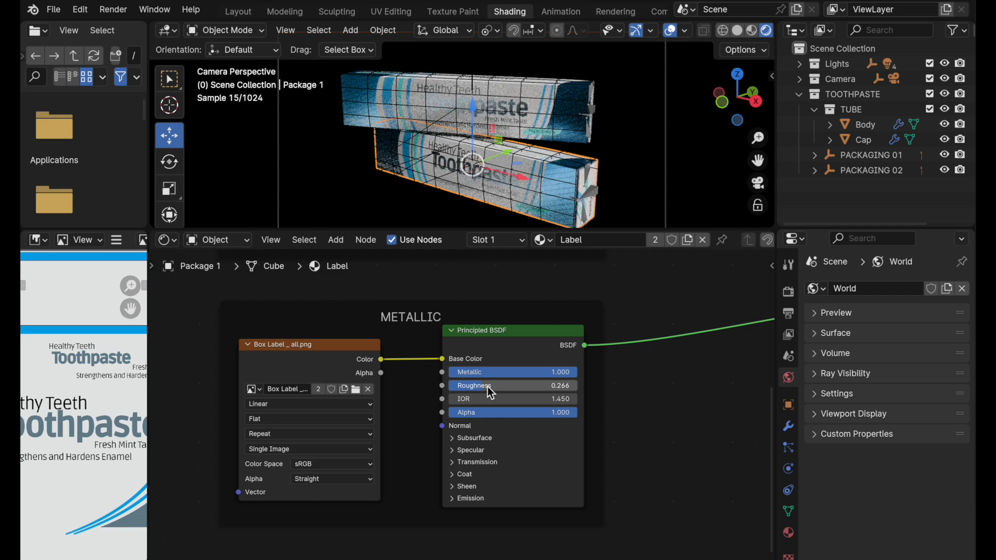
left_click(487, 386)
type("0.2")
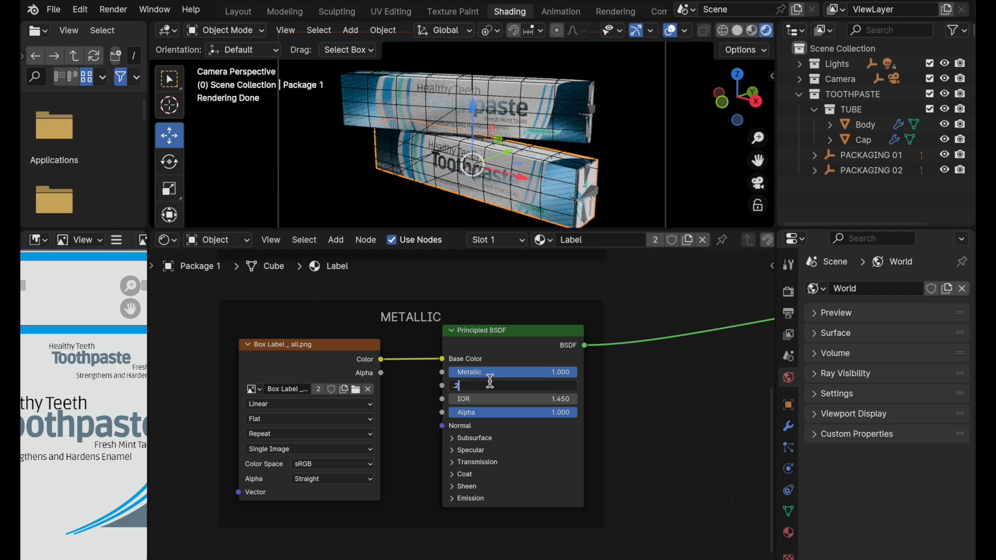
key("Return")
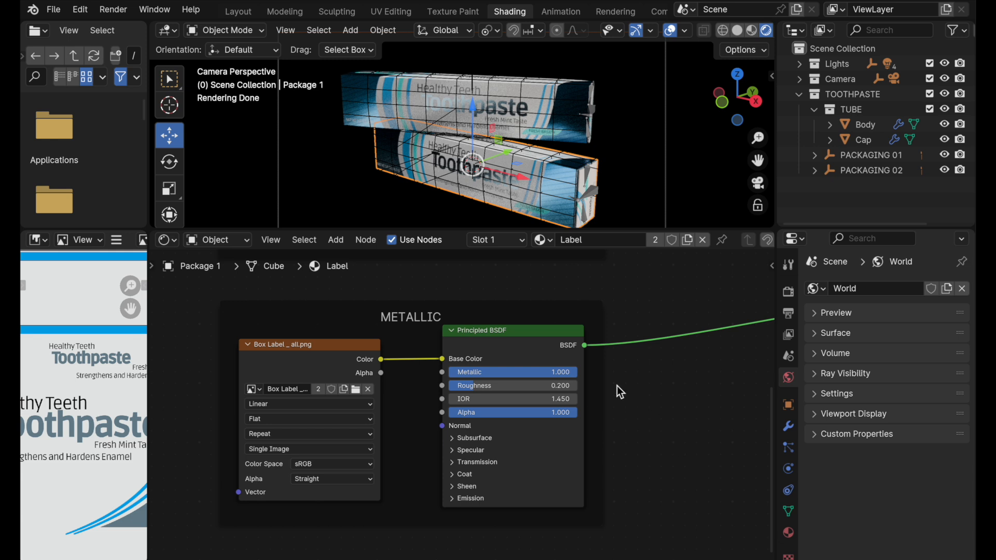
Switch the 3D viewport to wireframe shading and delete the METALLIC frame together with its nodes.
scroll(602, 398, "down", 10)
middle_click_drag(626, 367, 494, 410)
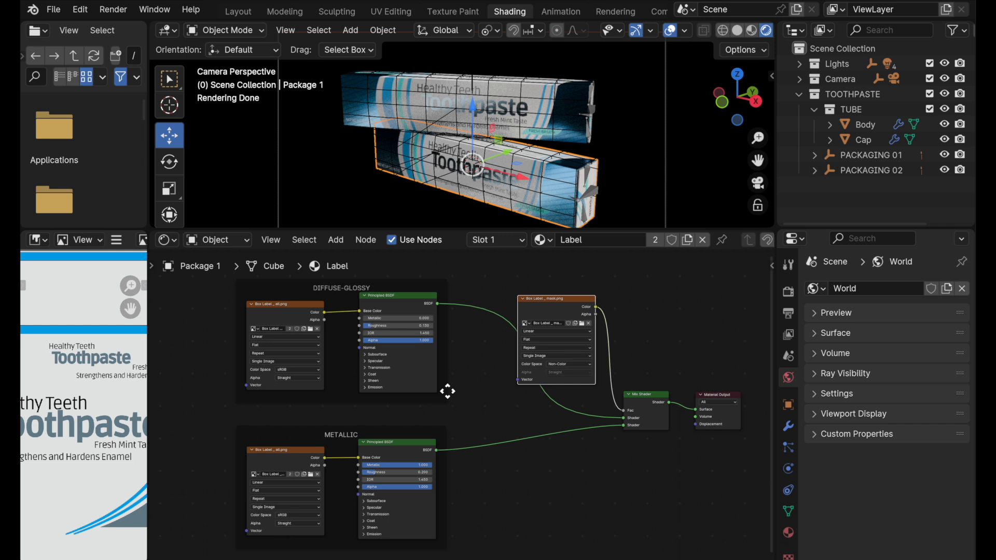
left_click(722, 32)
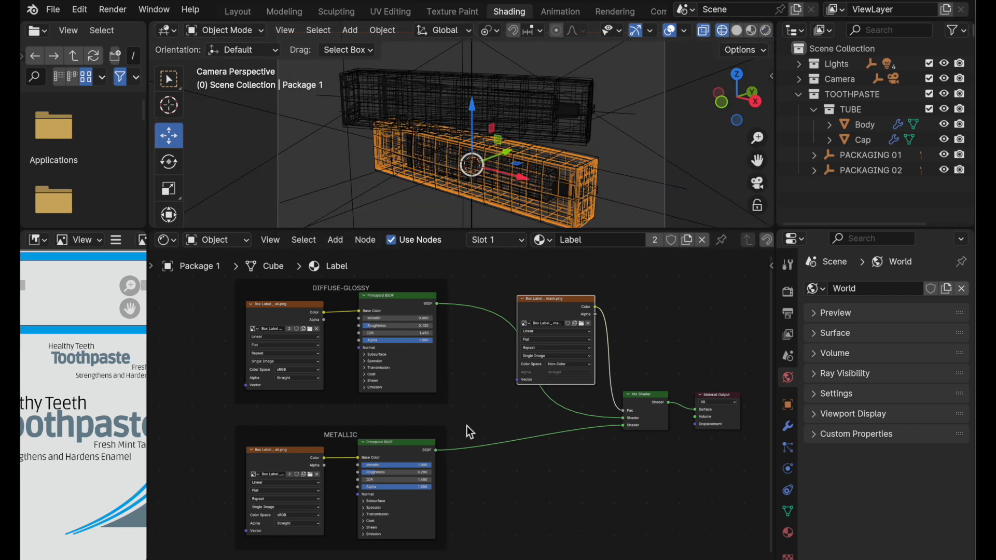
left_click_drag(467, 417, 364, 474)
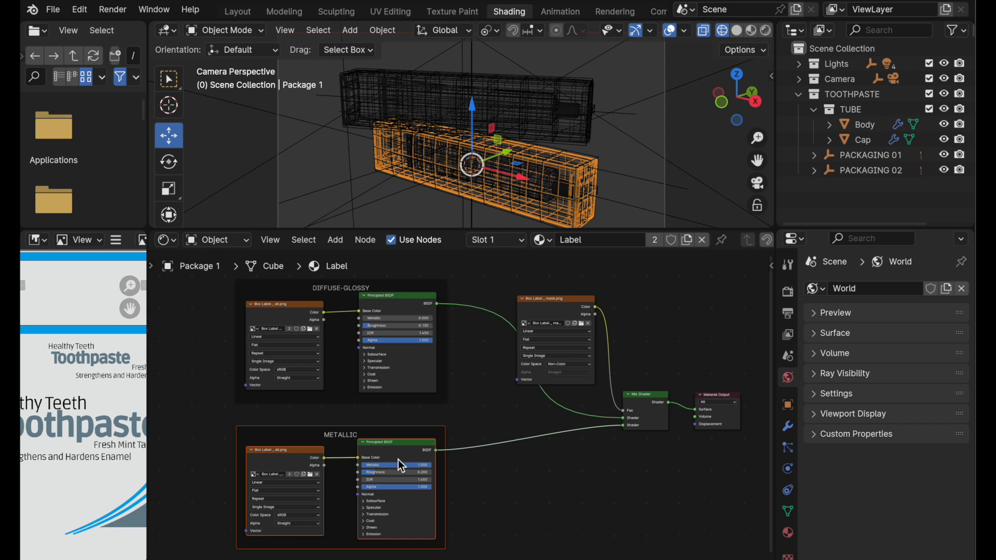
key("x")
Delete the Mix Shader and connect the remaining Principled BSDF's output to the Material Output's Surface input.
scroll(507, 438, "up", 2)
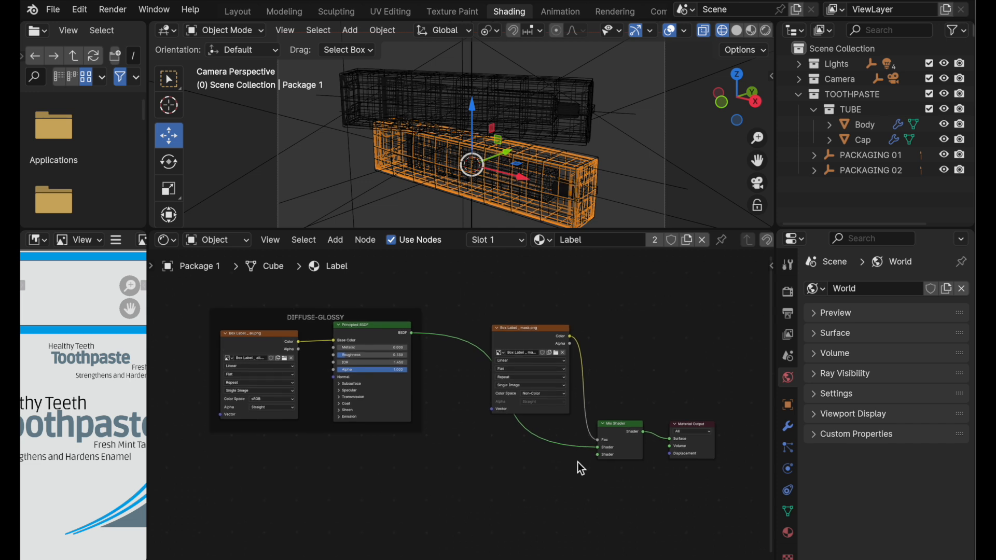
scroll(585, 467, "up", 3)
left_click(643, 408)
key("x")
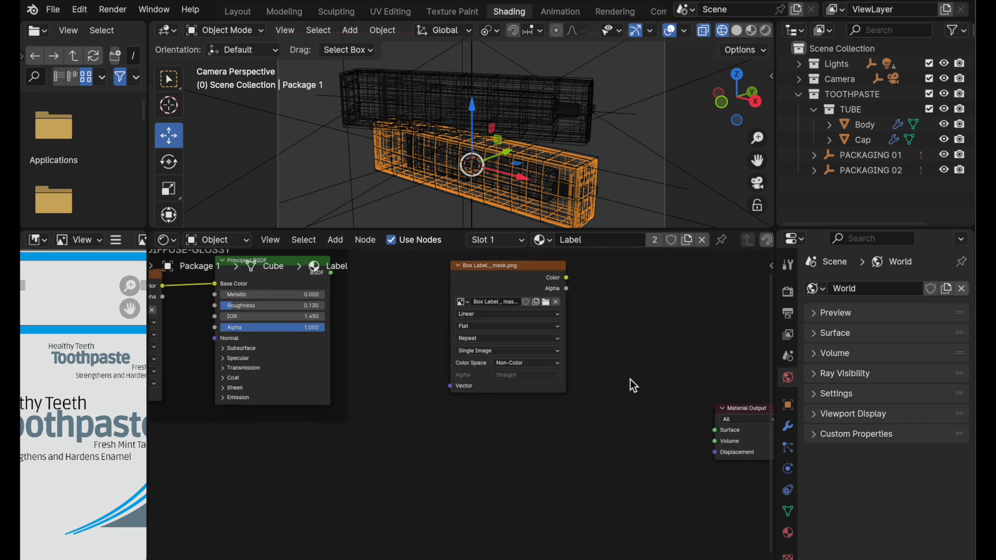
middle_click_drag(634, 382, 613, 412)
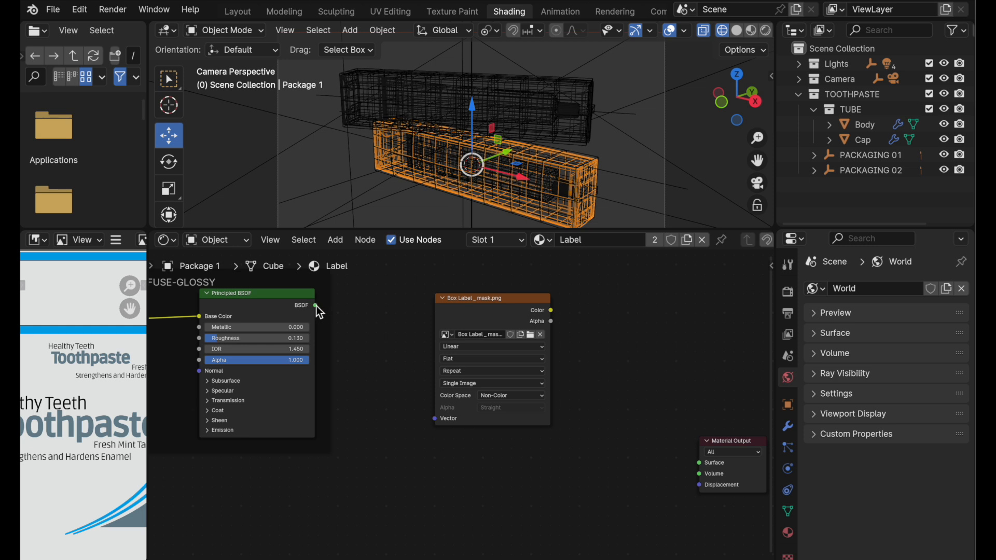
left_click_drag(316, 306, 698, 463)
Move the Box Label _ mask.png texture node to the empty area below the DIFFUSE-GLOSSY frame.
middle_click_drag(600, 367, 673, 290)
left_click_drag(673, 290, 260, 480)
middle_click_drag(400, 463, 518, 463)
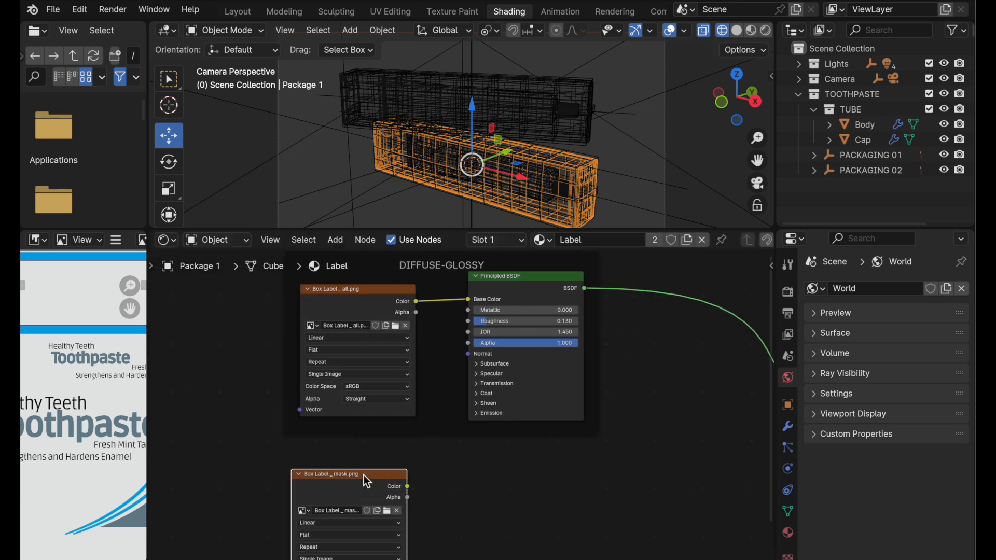
left_click_drag(369, 480, 291, 466)
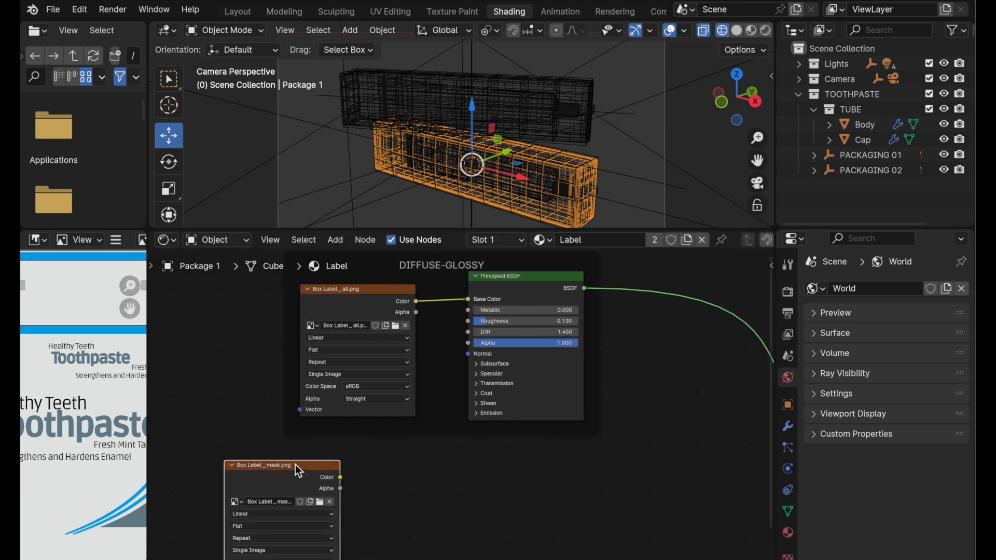
Show the mask image in a widened image editor and connect its texture node's Color output to the Principled BSDF's Metallic input.
left_click(344, 288)
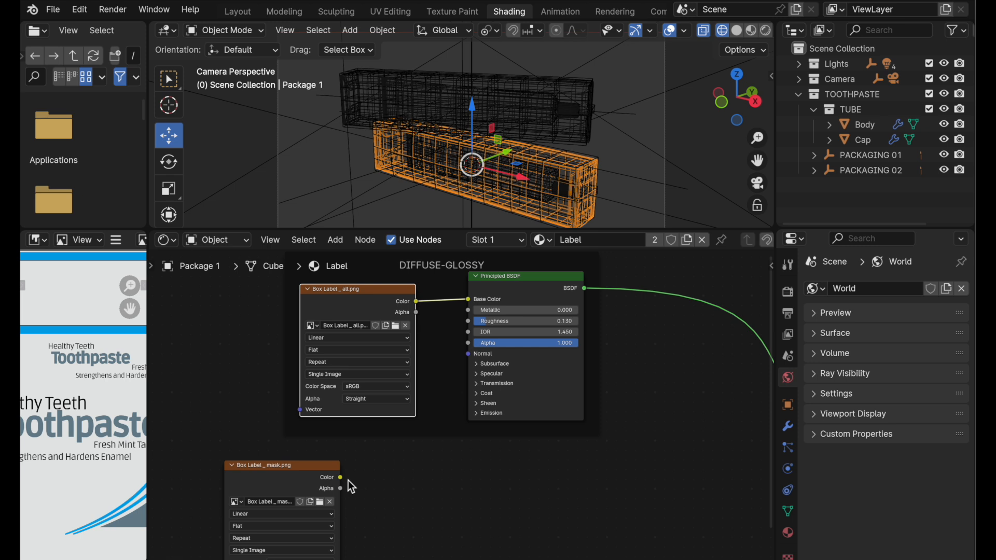
left_click(318, 468)
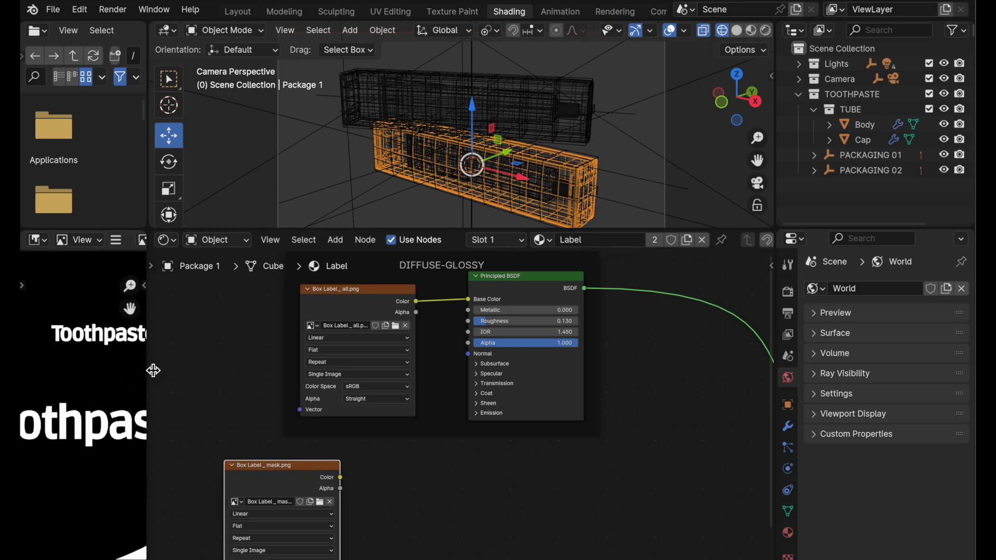
left_click_drag(153, 370, 203, 371)
left_click_drag(369, 477, 480, 358)
left_click_drag(490, 317, 492, 313)
middle_click_drag(155, 407, 118, 443, "ctrl")
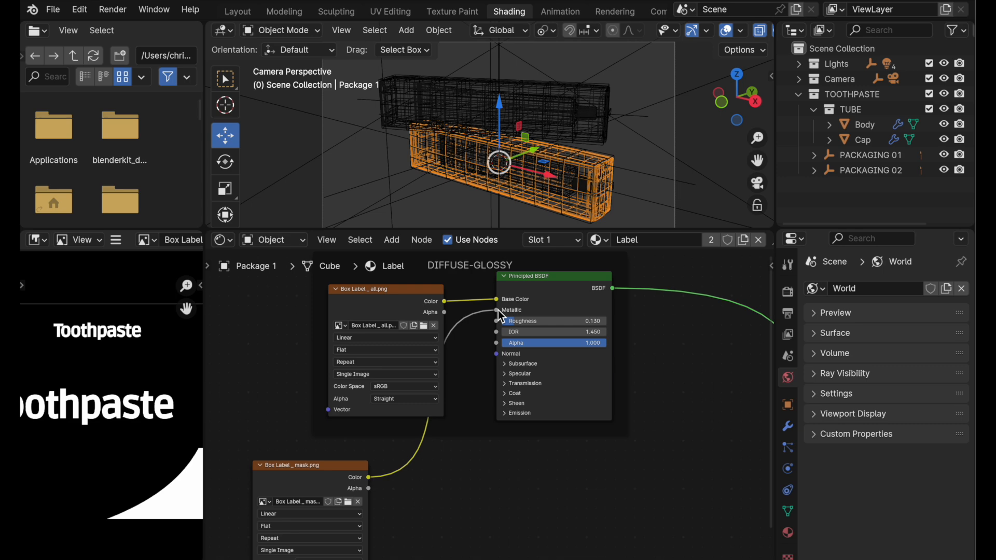
Show the packages with Rendered shading to check the mask-driven metallic effect.
scroll(686, 33, "right", 3)
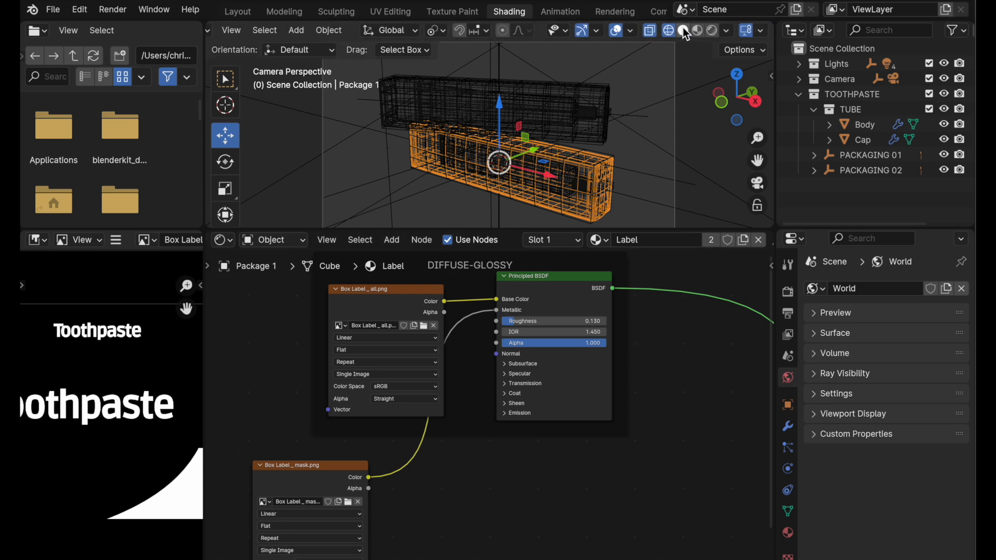
left_click(713, 32)
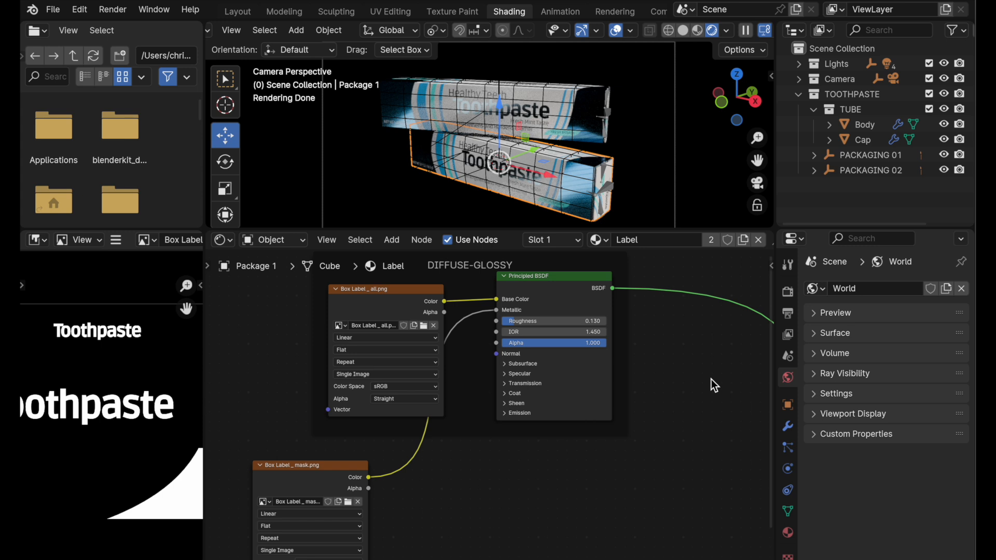
scroll(602, 348, "up", 2)
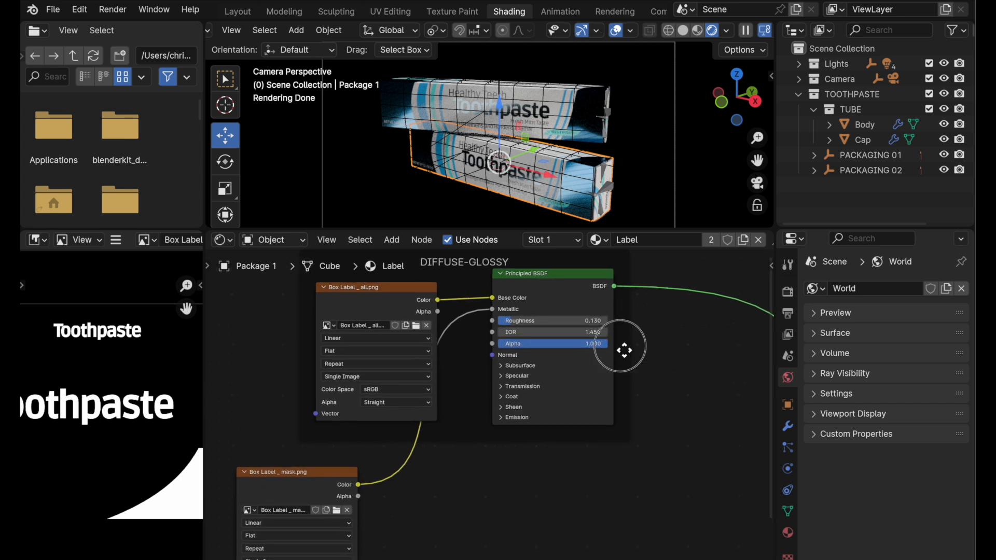
scroll(603, 352, "up", 1)
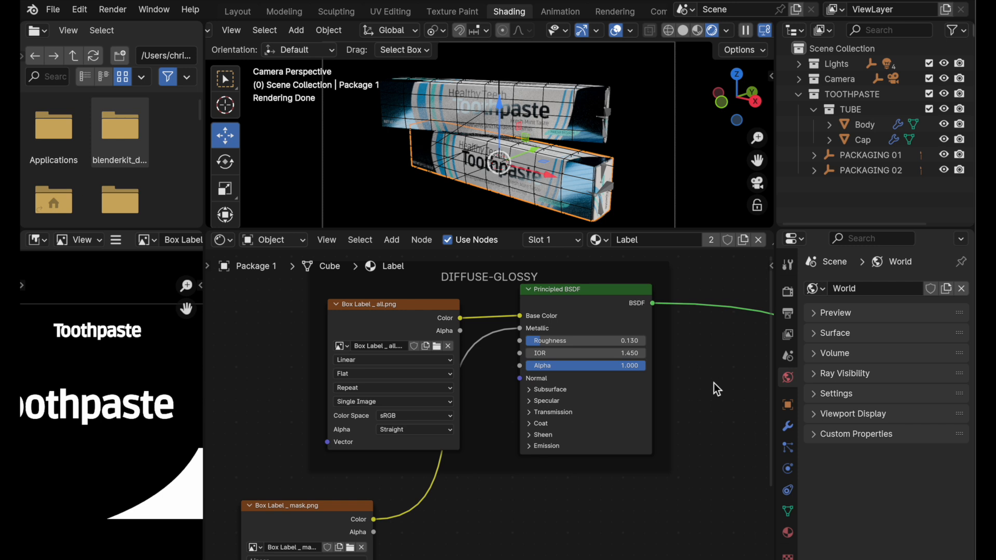
middle_click_drag(713, 382, 691, 404)
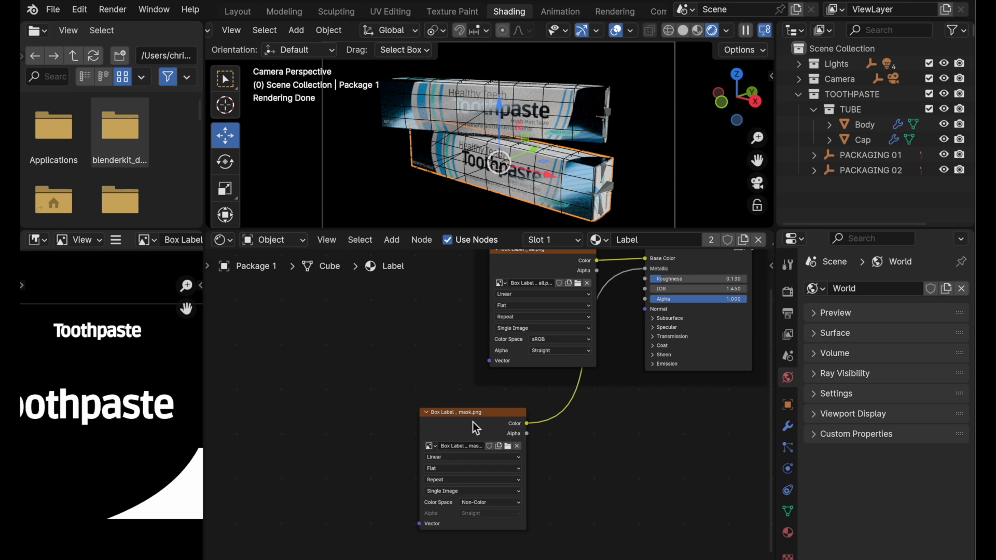
Move the mask texture node farther away from the label texture and delete the DIFFUSE-GLOSSY frame while keeping its nodes.
left_click_drag(503, 413, 310, 431)
scroll(407, 447, "down", 2)
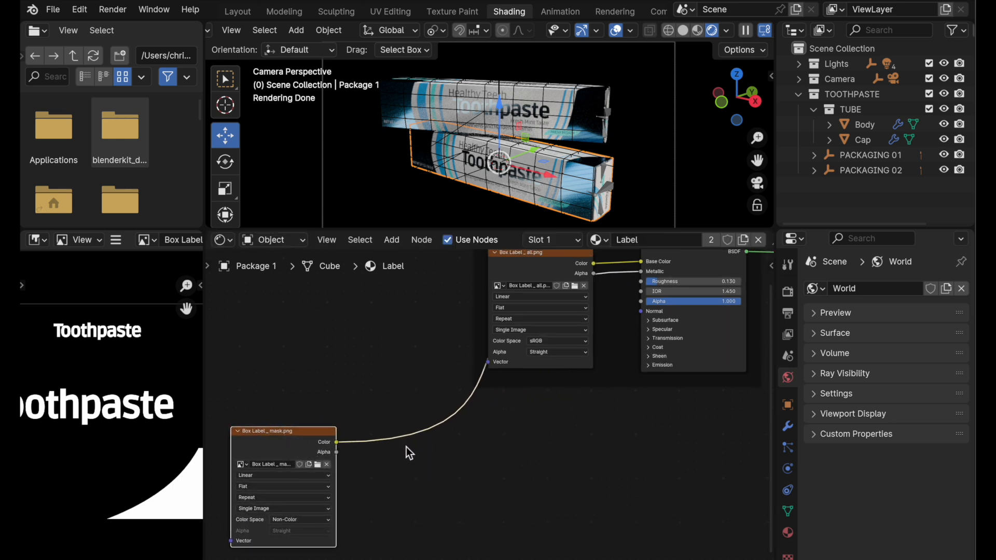
middle_click_drag(435, 468, 403, 487)
left_click(541, 276)
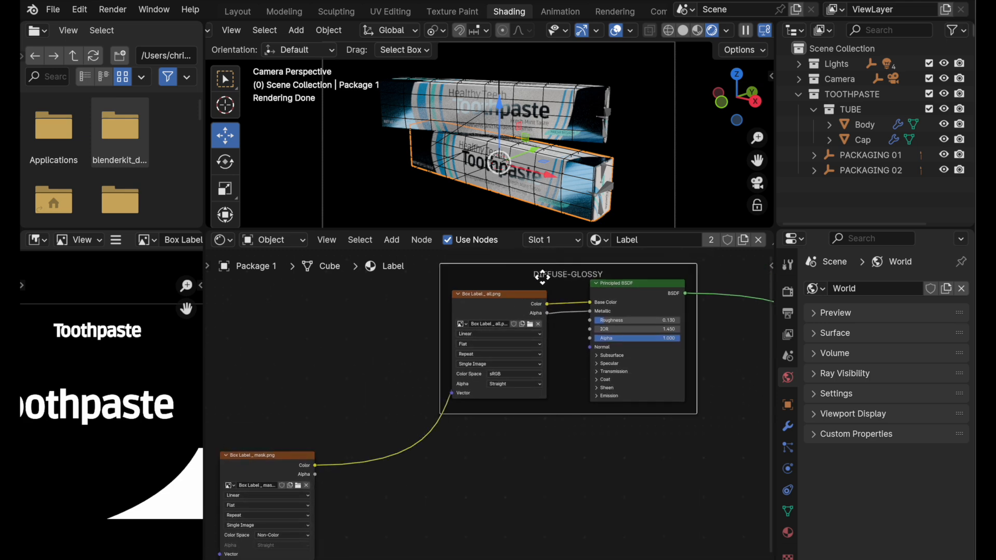
key("x")
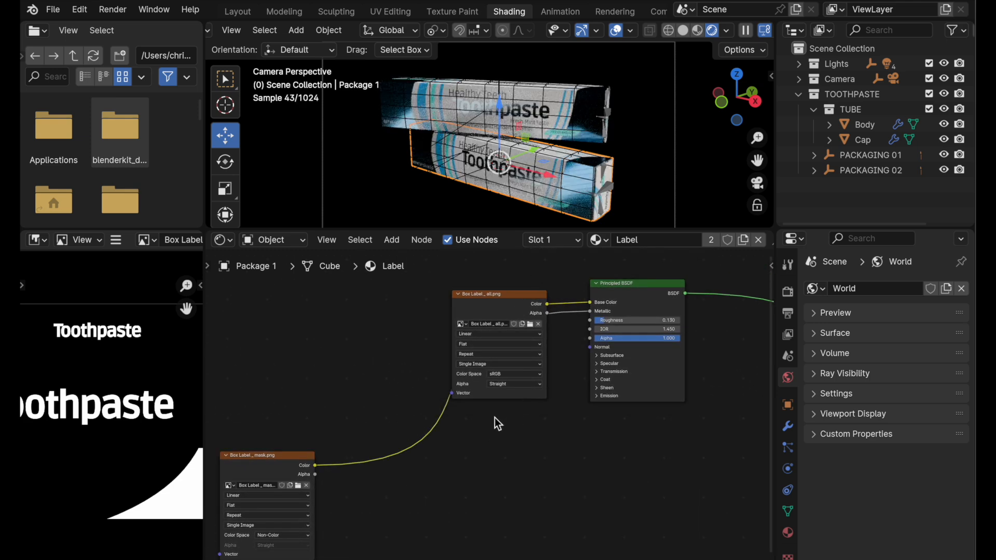
Add a Color Ramp node beside the mask texture node.
middle_click_drag(494, 435, 536, 415)
scroll(456, 465, "up", 2)
key("shift+a")
mouse_move(483, 455)
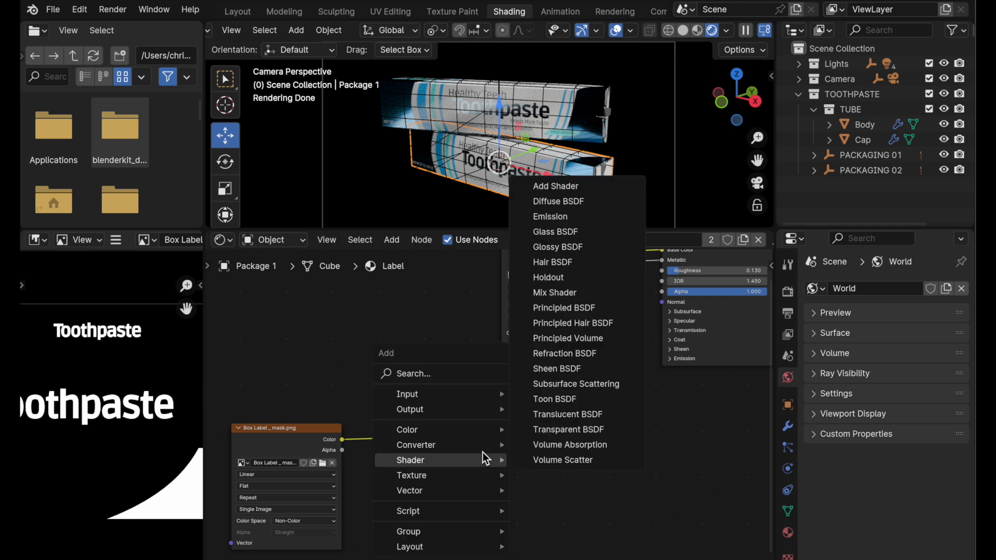
type("color")
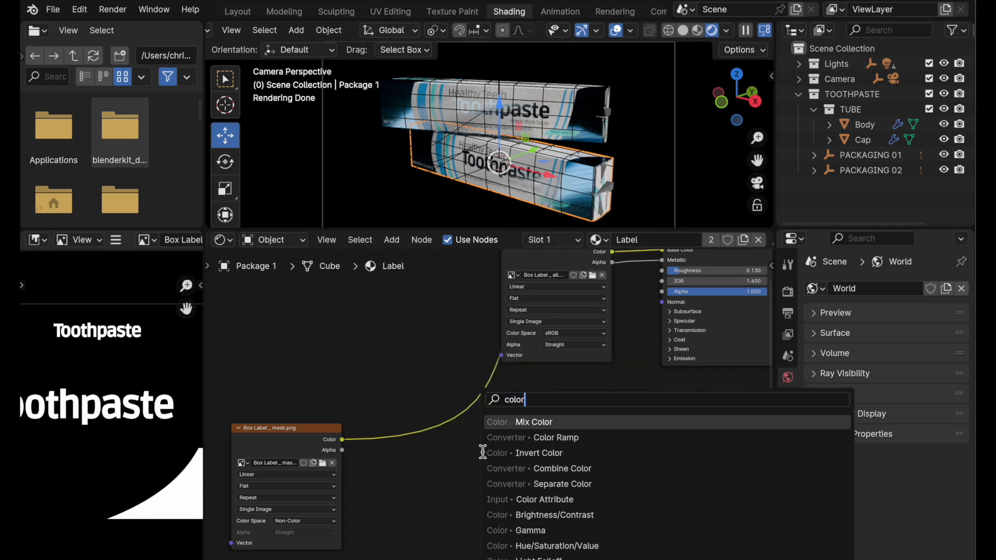
type(" r")
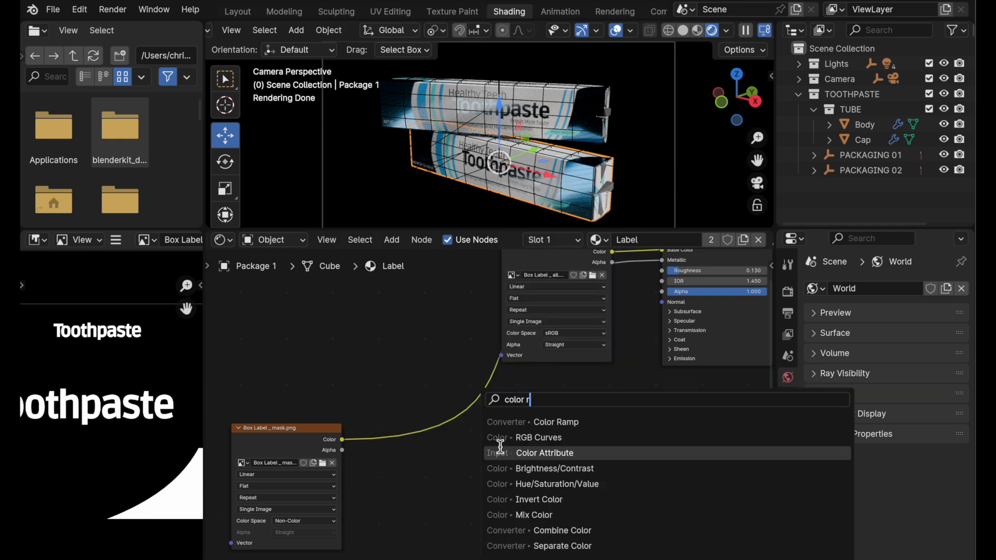
left_click(558, 421)
left_click(411, 462)
scroll(423, 449, "up", 3)
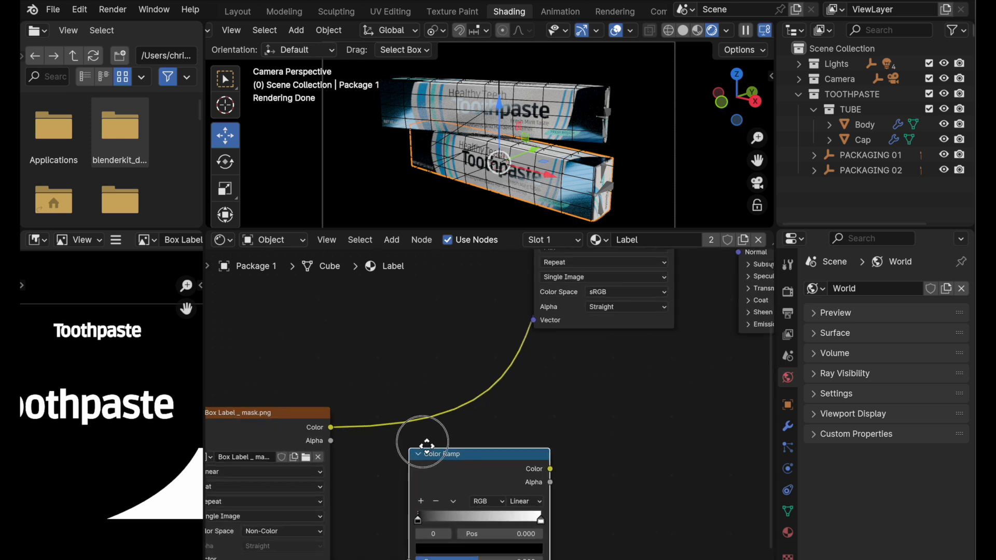
left_click_drag(451, 421, 448, 419)
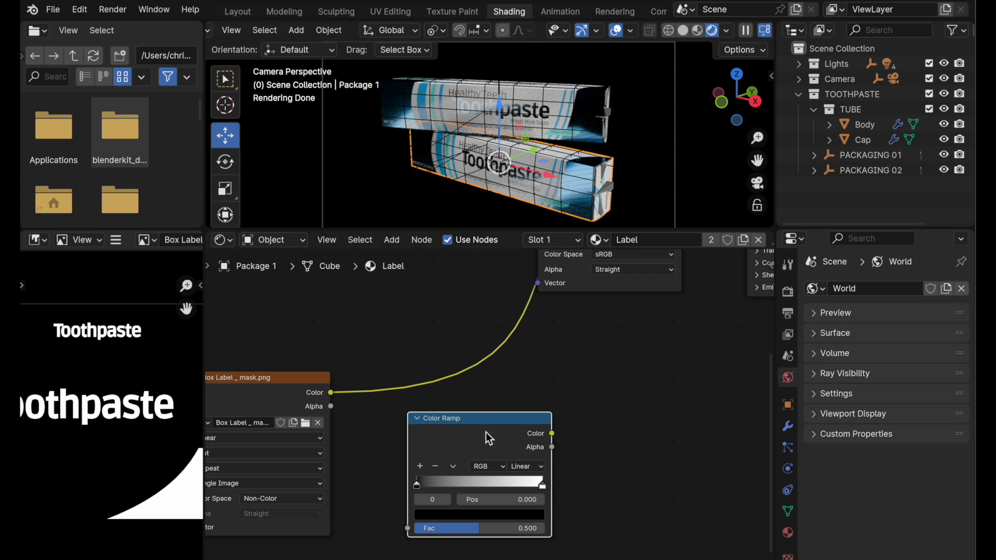
middle_click_drag(386, 372, 384, 367)
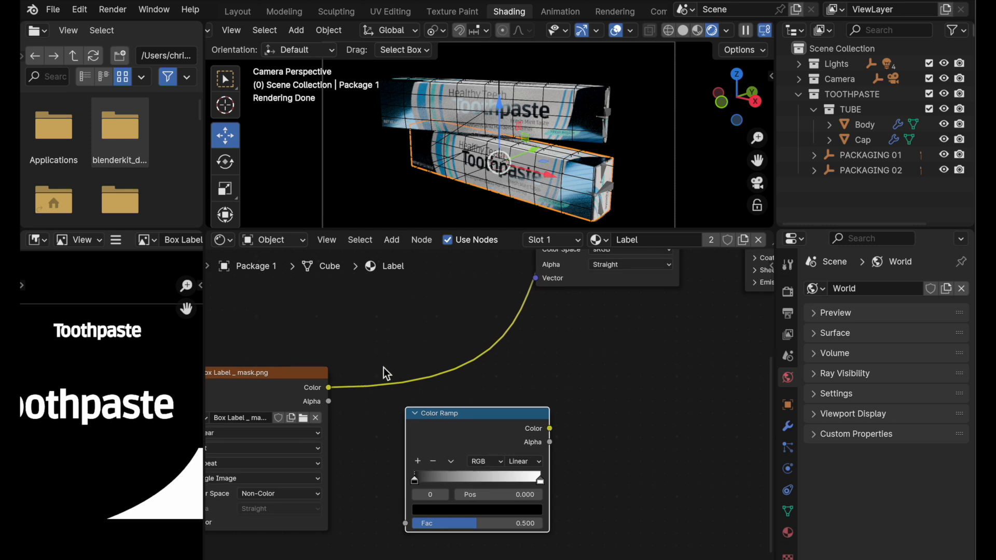
Return the viewport to wireframe shading and connect the mask texture's Color output to the Color Ramp's Fac input.
left_click(669, 30)
scroll(354, 377, "down", 3)
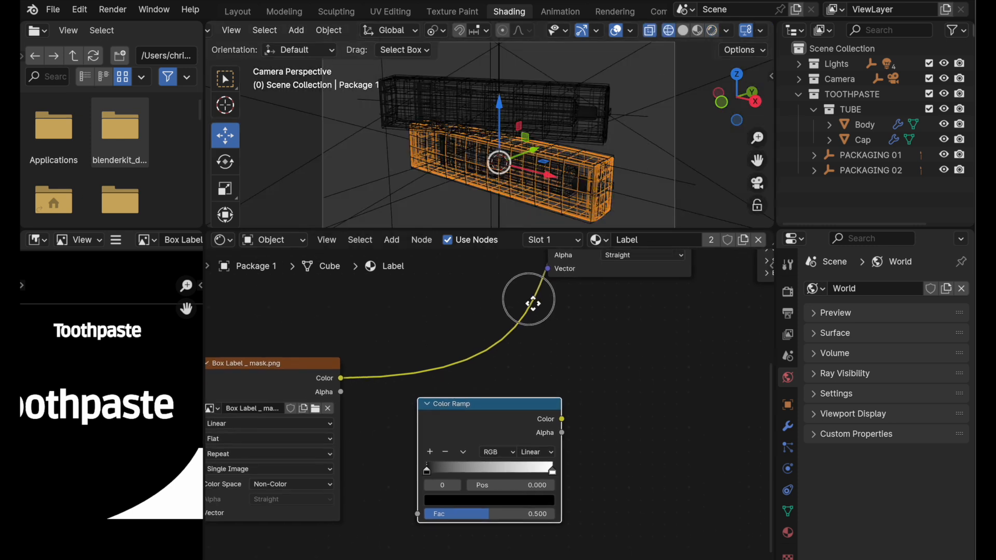
left_click(332, 347)
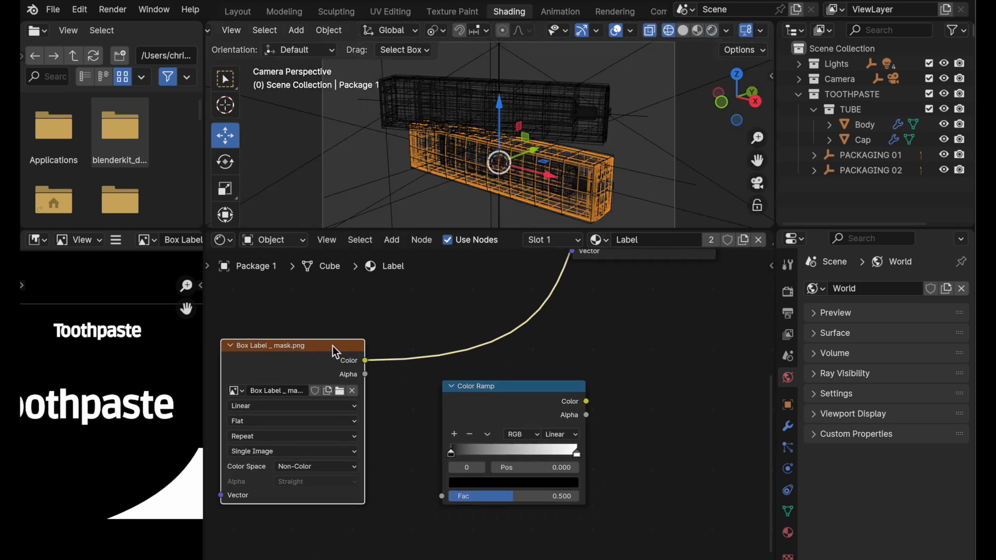
left_click_drag(365, 360, 442, 498)
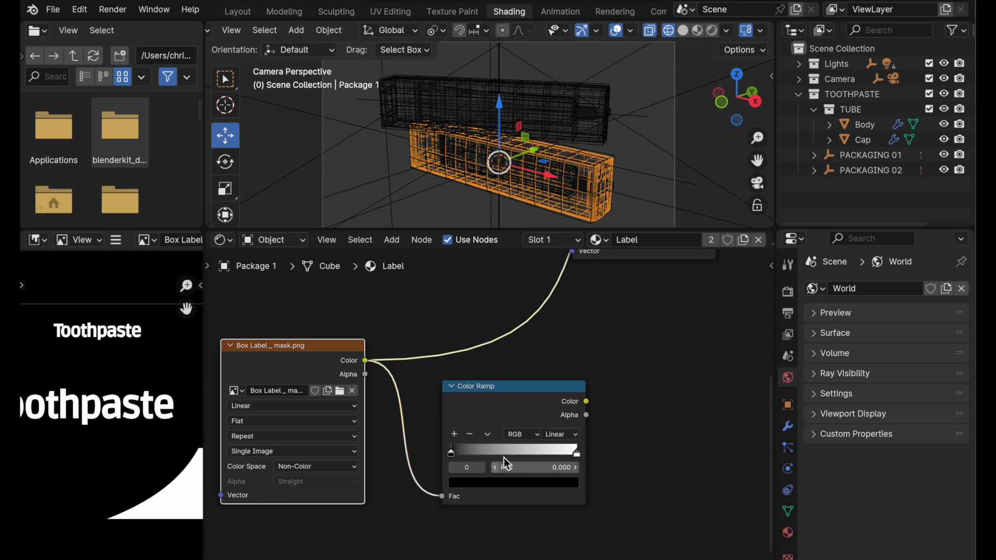
Set the Value of the Color Ramp's black stop at position 0 to 0.1.
left_click(578, 453)
left_click(451, 455)
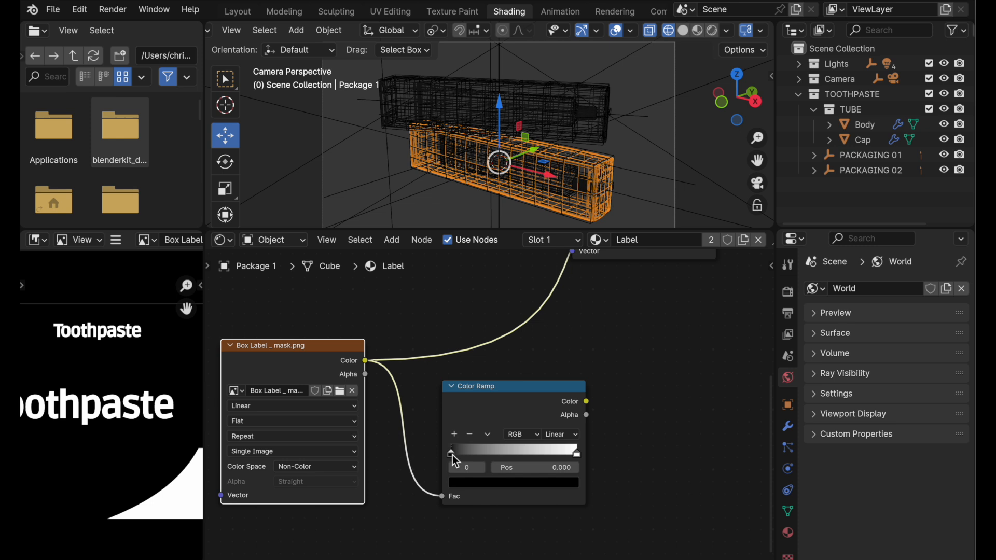
left_click(469, 484)
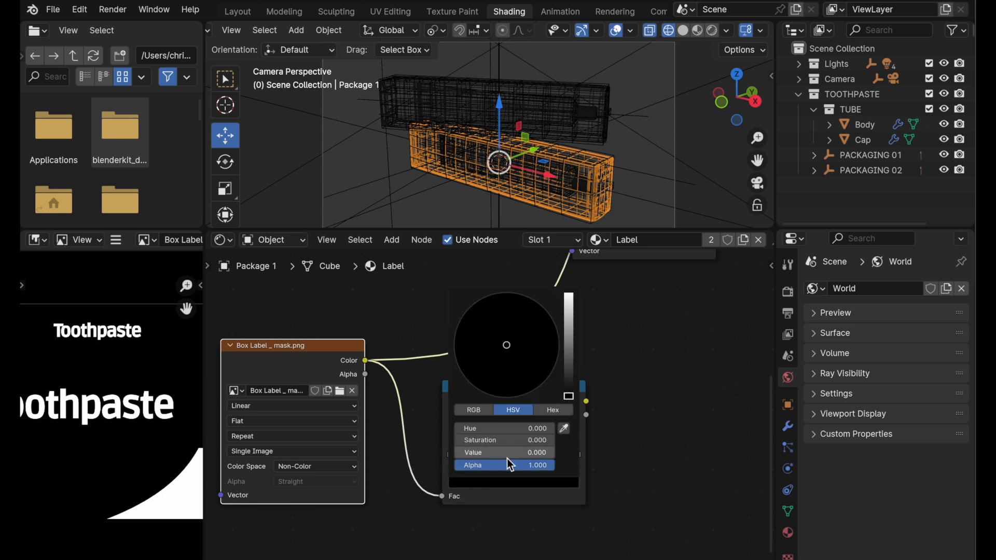
left_click(494, 453)
key("BackSpace")
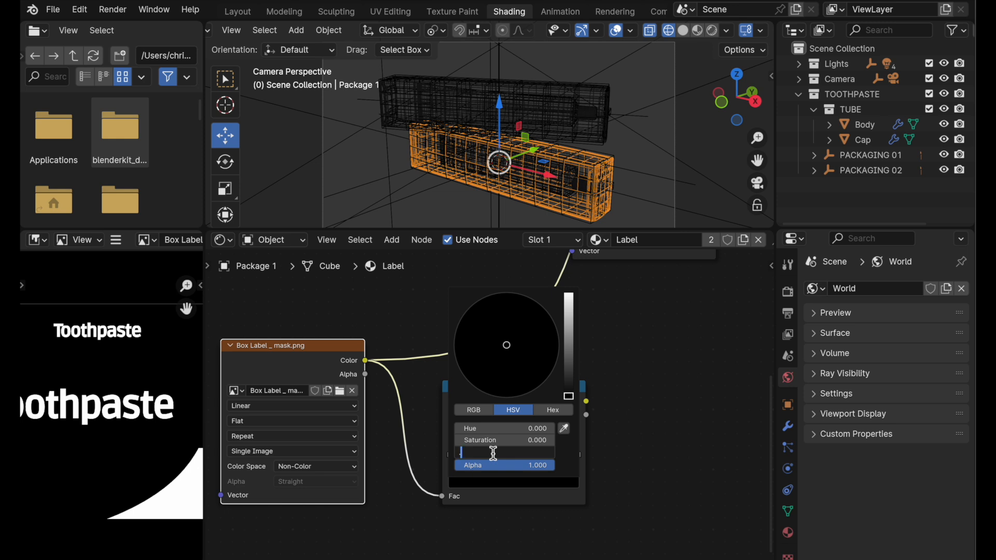
type("0.1")
key("Return")
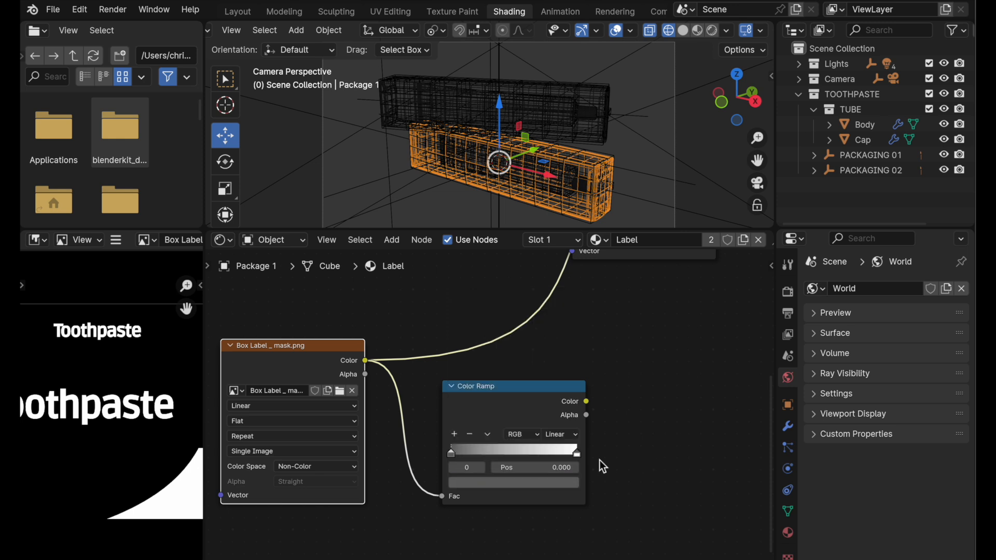
Set the Value of the Color Ramp's white stop at position 1 to 0.2.
left_click(579, 456)
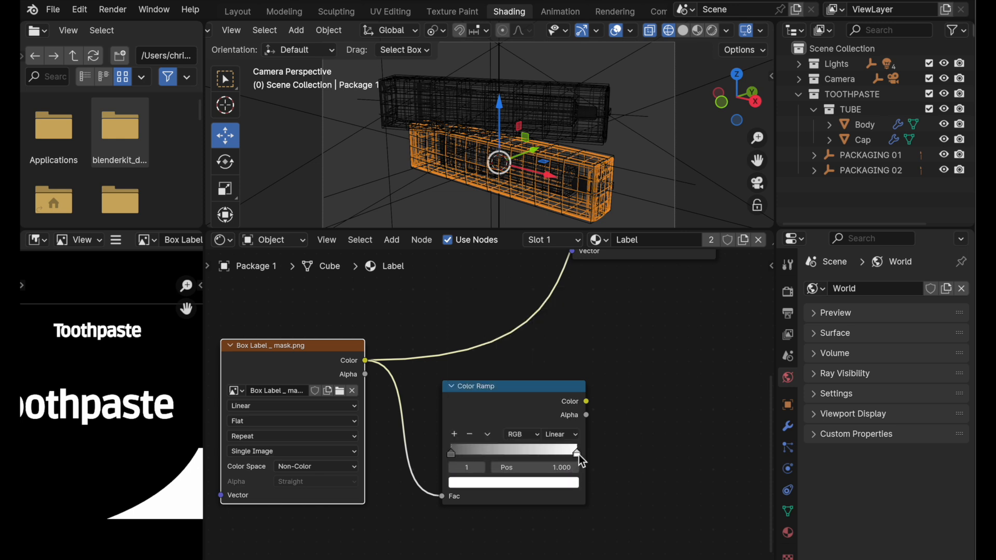
left_click(552, 485)
left_click(528, 455)
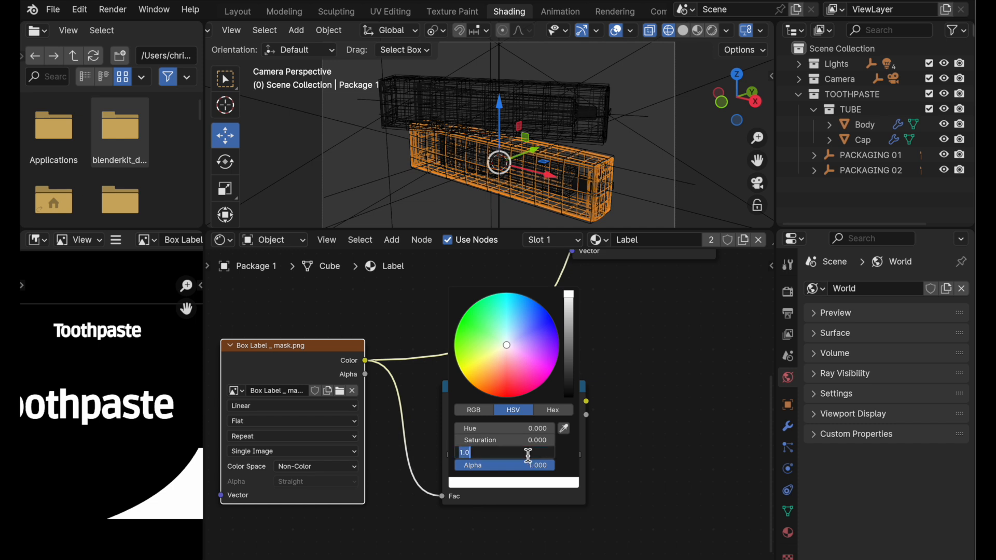
key("BackSpace")
type("0.2")
key("Return")
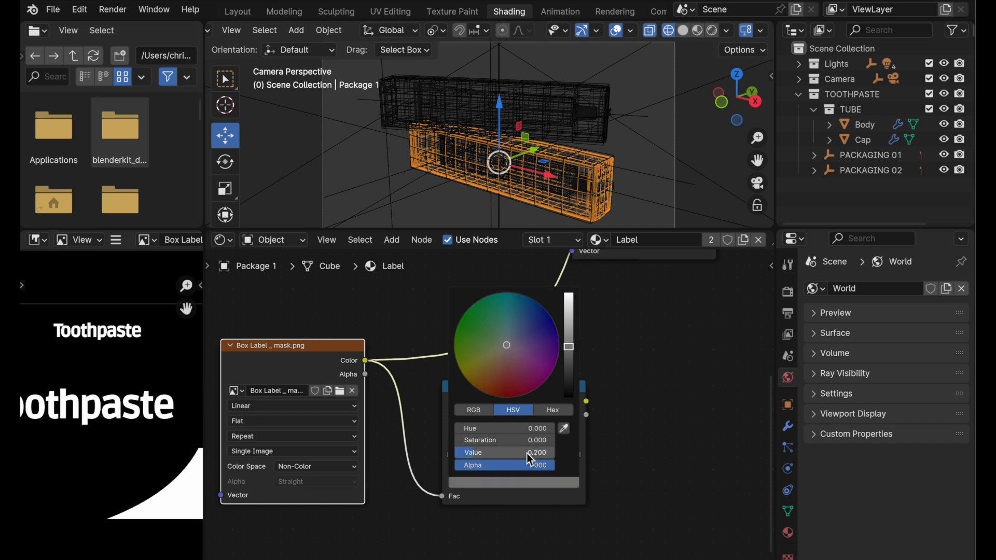
Connect the Color Ramp's Color output to the Principled BSDF's Roughness input and show the viewport with Rendered shading.
scroll(648, 414, "right", 5)
scroll(648, 414, "up", 3)
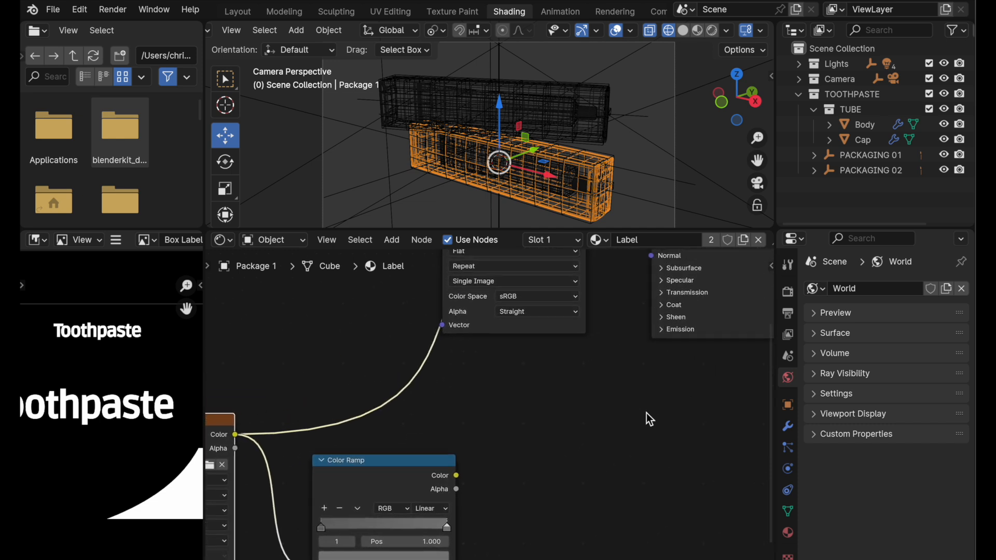
left_click_drag(454, 475, 648, 358)
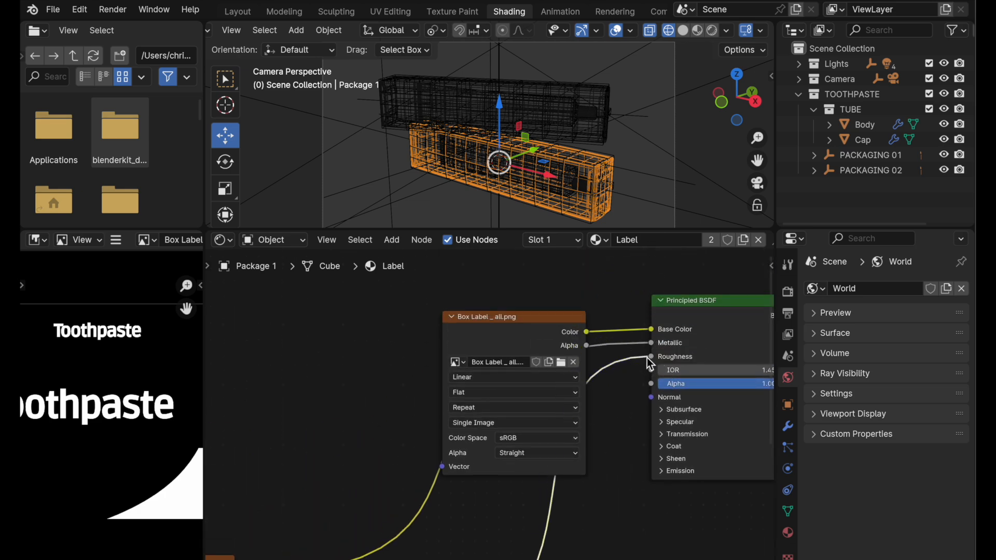
left_click(712, 32)
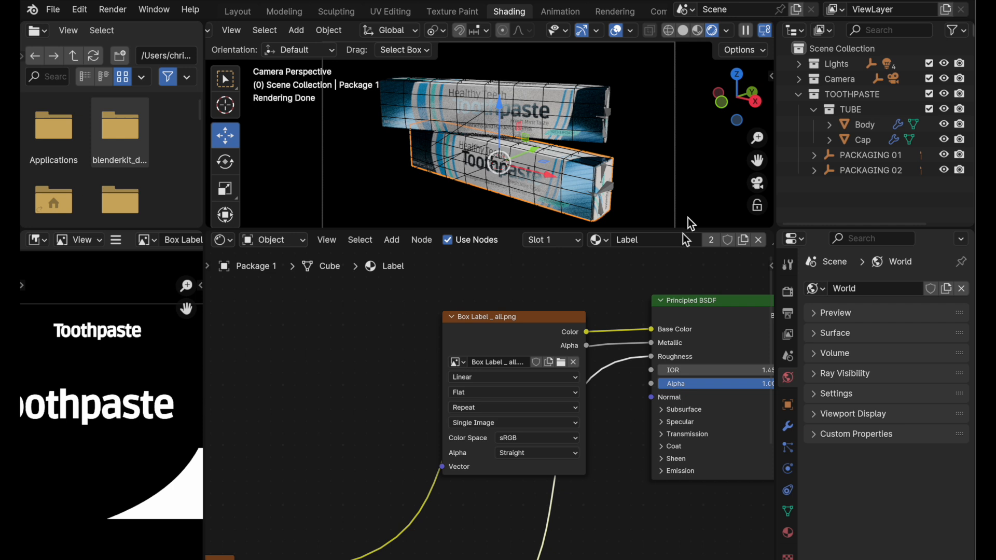
Test a Value of about 0.385 on the Color Ramp's stop at position 1, and restore it to 0.2.
scroll(594, 440, "down", 10)
scroll(594, 440, "left", 5)
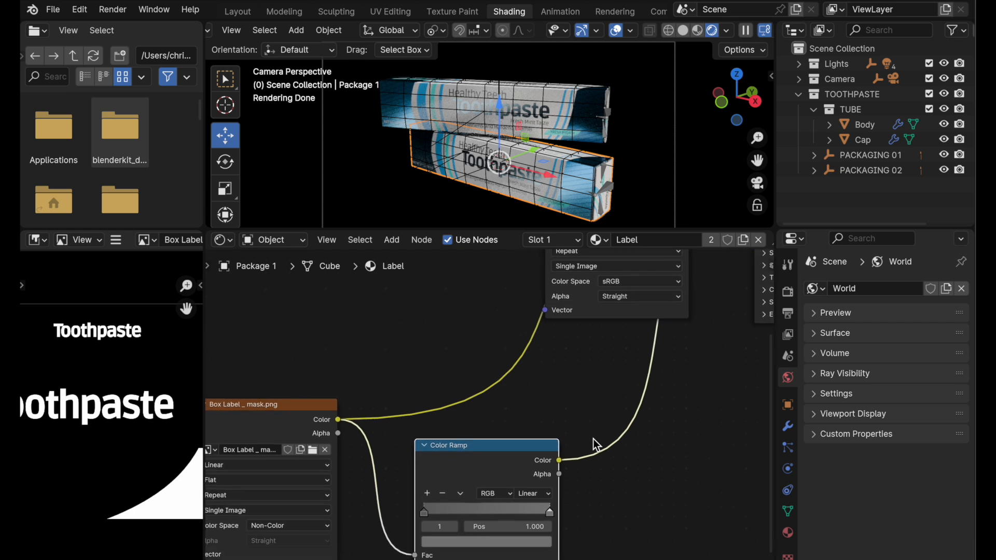
scroll(593, 439, "right", 2)
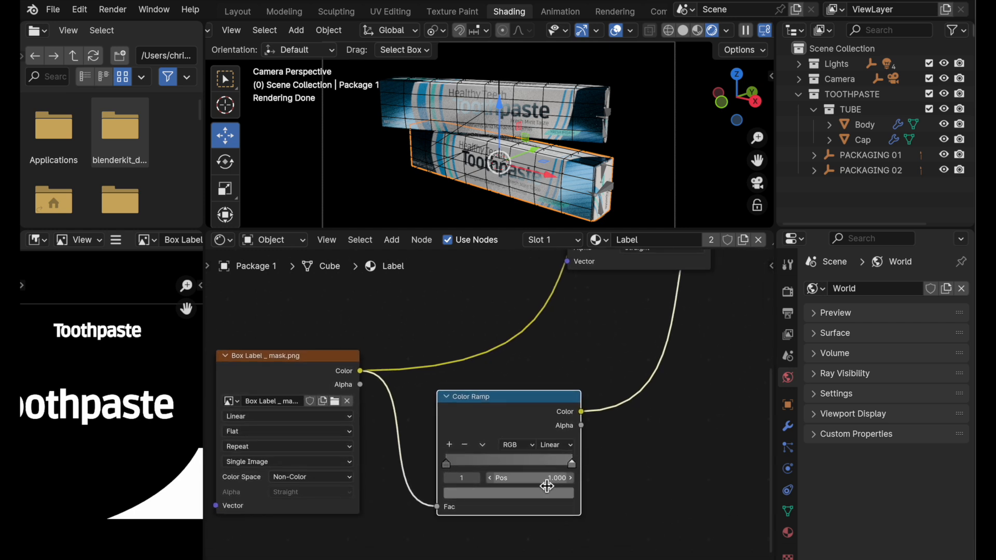
middle_click_drag(544, 488, 574, 461, "ctrl")
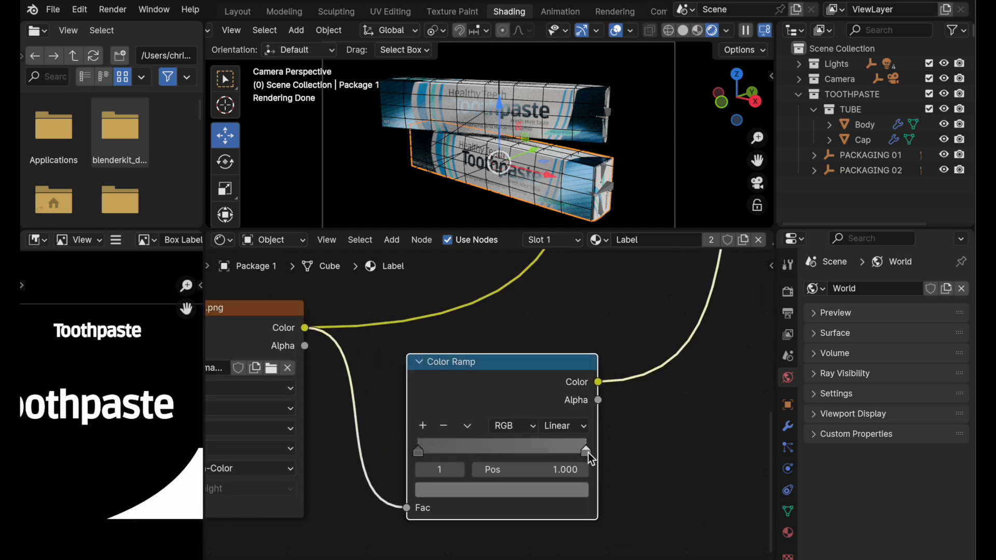
left_click(576, 492)
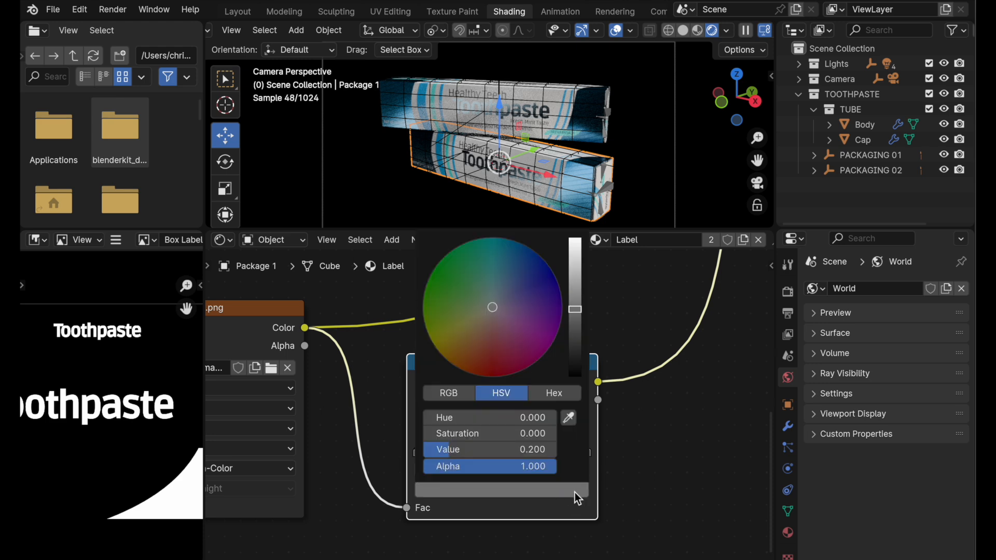
left_click_drag(461, 450, 478, 458)
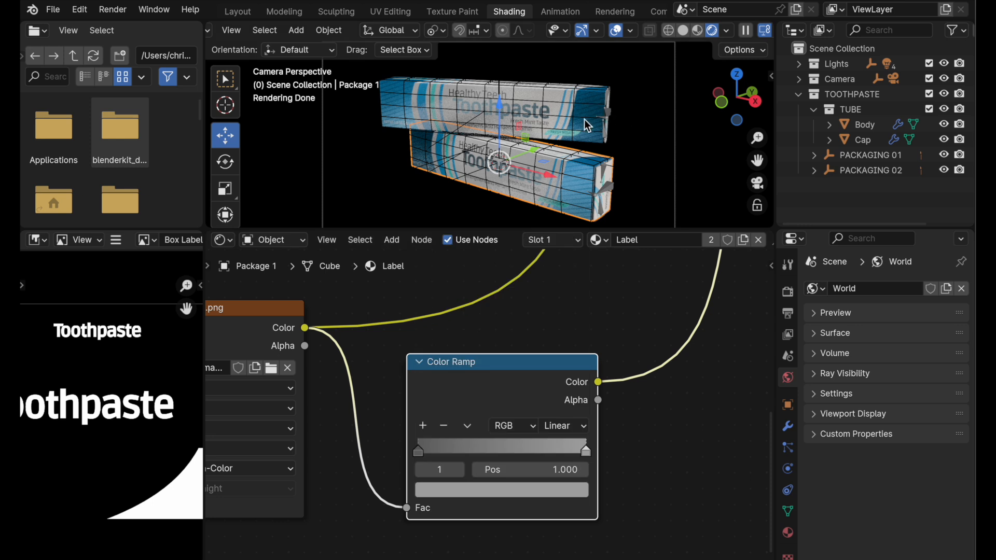
left_click(559, 493)
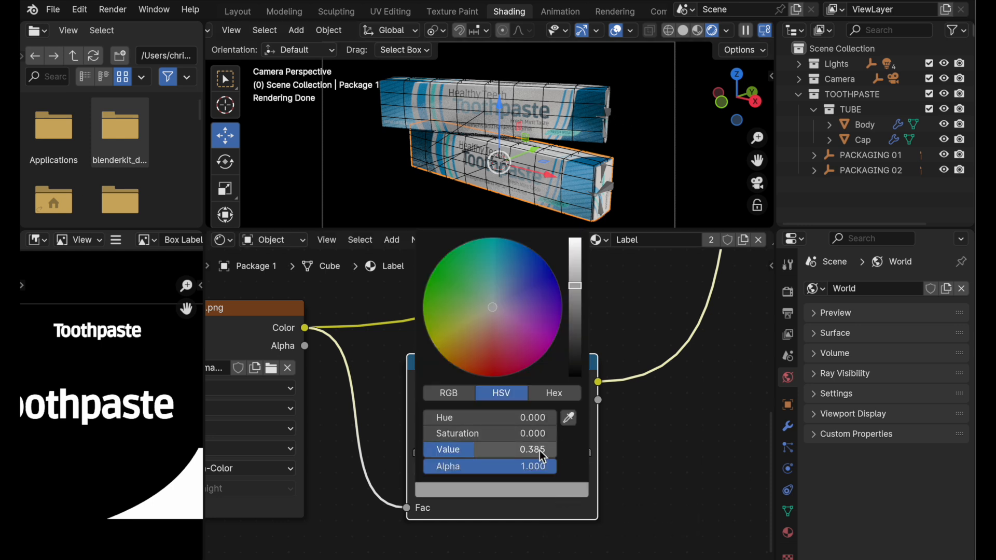
left_click(540, 450)
type("0.2")
key("Return")
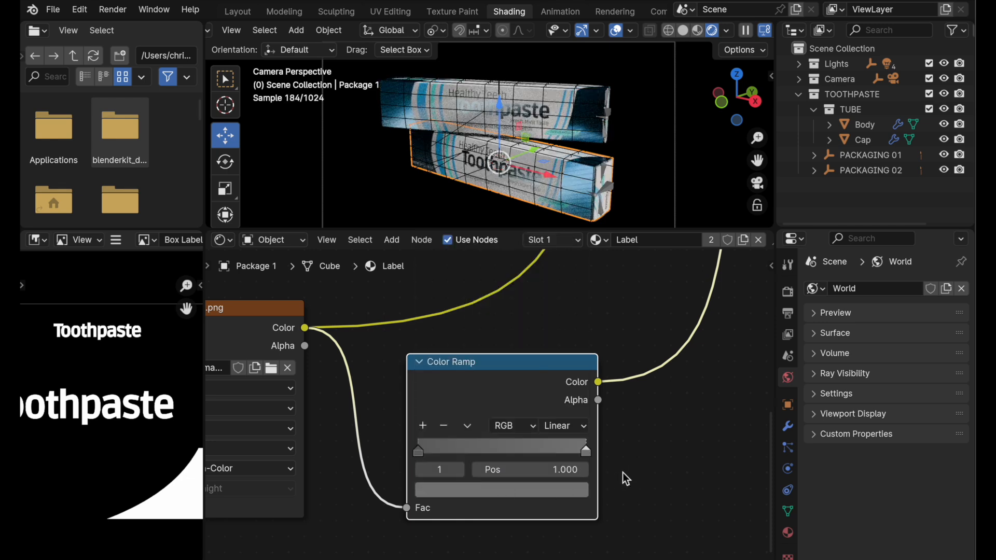
Test a Value of 0 on the Color Ramp's stop at position 0, and restore it to 0.1.
left_click(418, 451)
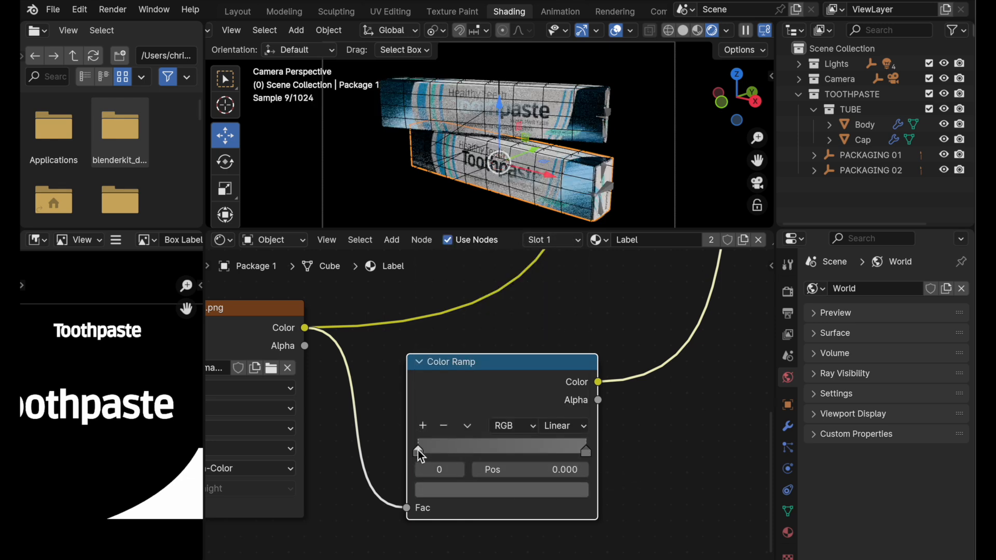
left_click(440, 490)
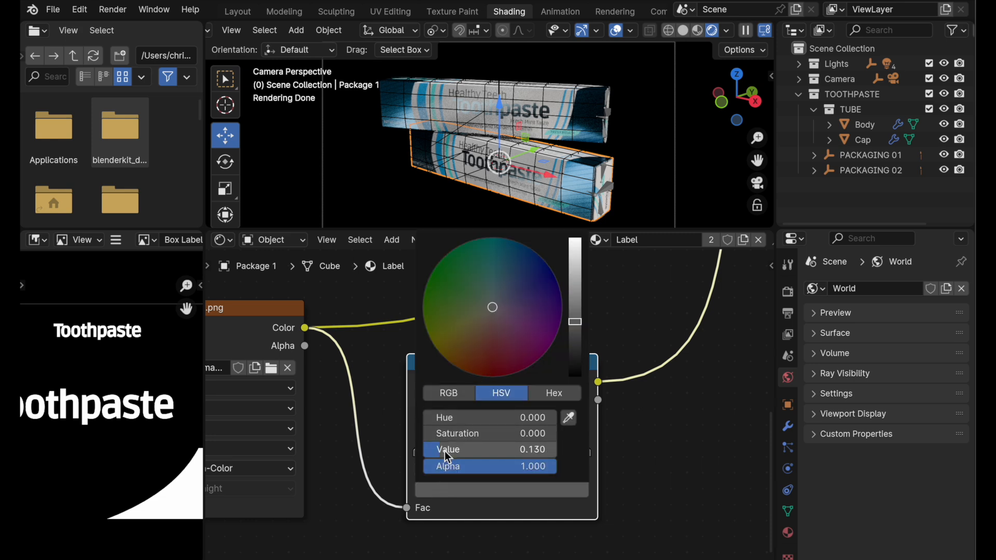
left_click_drag(444, 450, 423, 451)
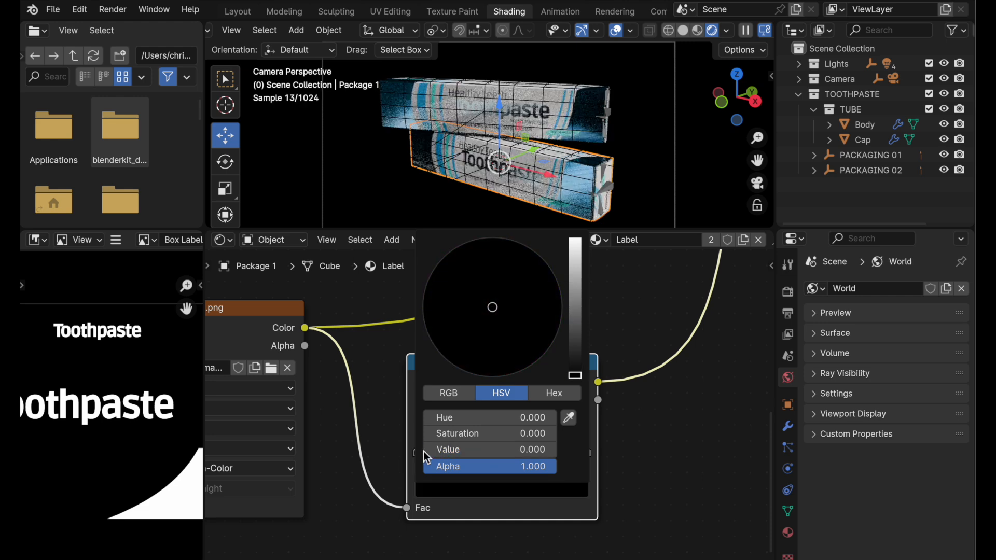
double_click(441, 451)
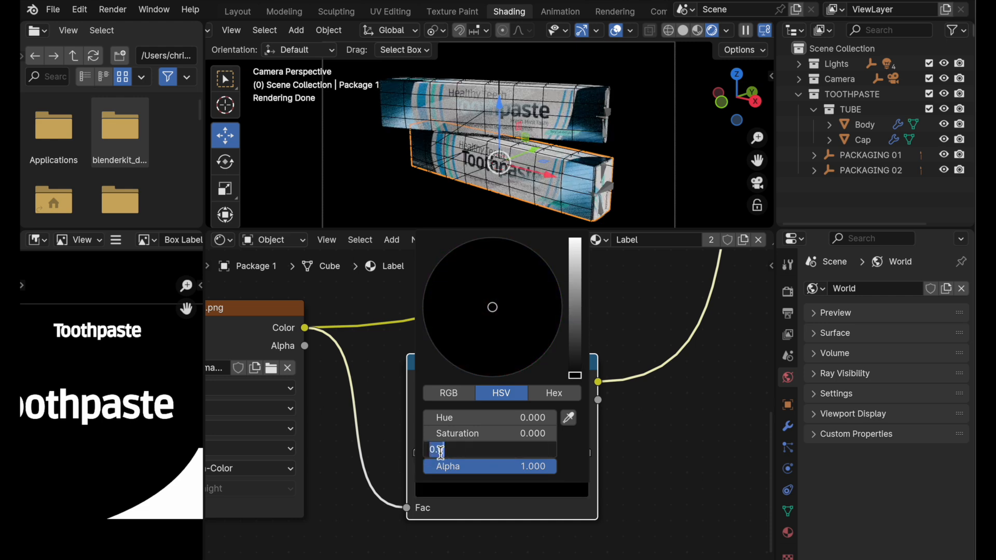
type("0.1")
key("Return")
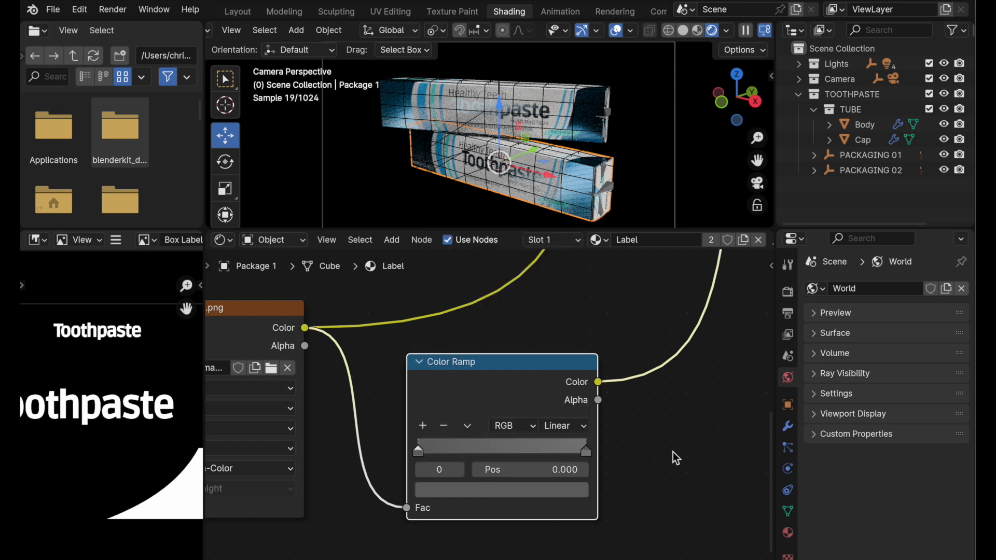
Move the Box Label _ all.png texture node up and farther away from the Principled BSDF to tidy the node layout.
scroll(597, 304, "down", 1)
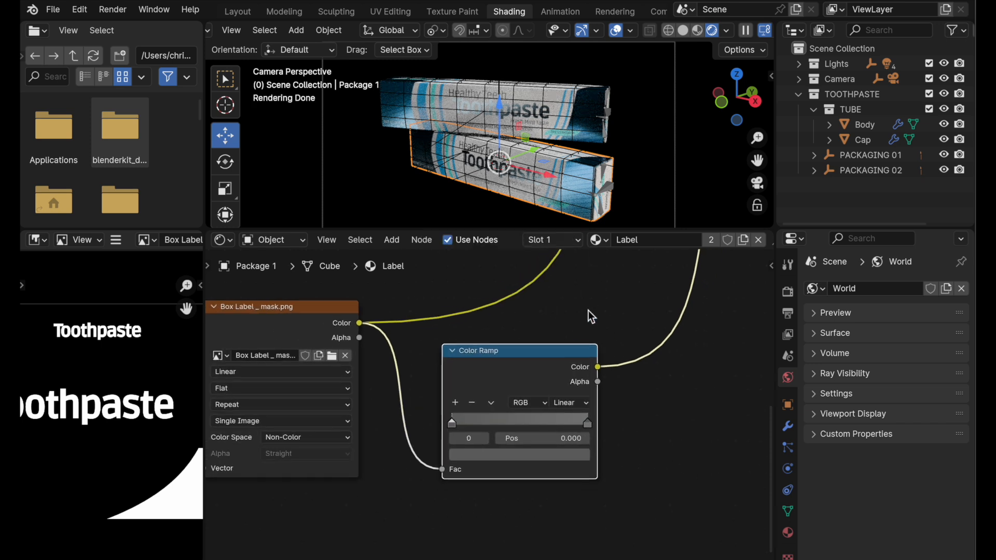
scroll(521, 362, "down", 2)
scroll(500, 406, "down", 1)
scroll(395, 493, "down", 1)
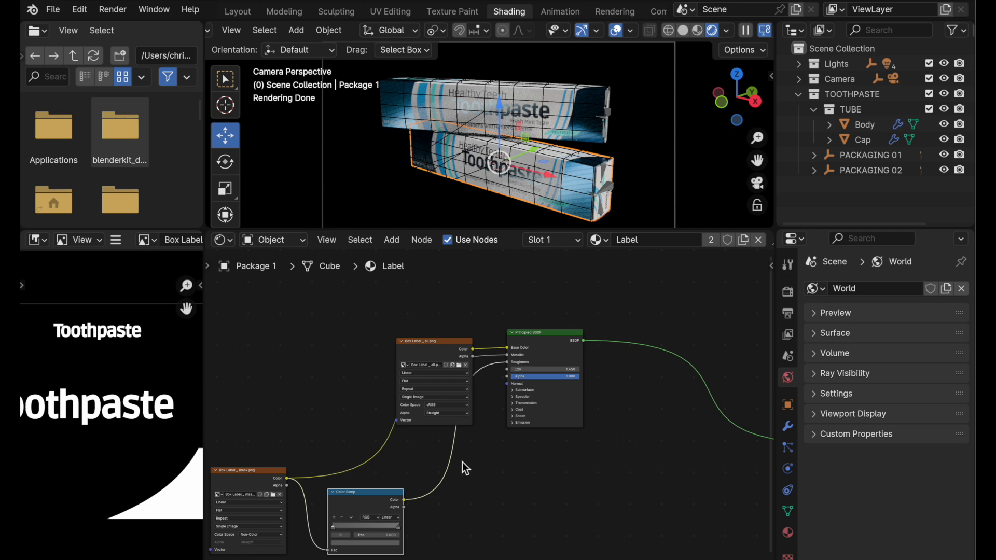
middle_click_drag(444, 476, 487, 434)
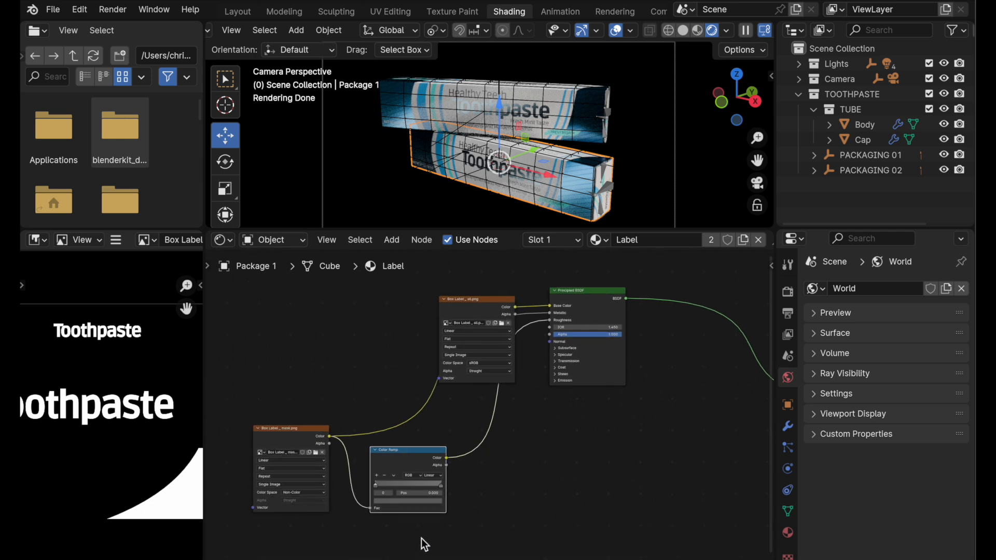
scroll(569, 353, "up", 5)
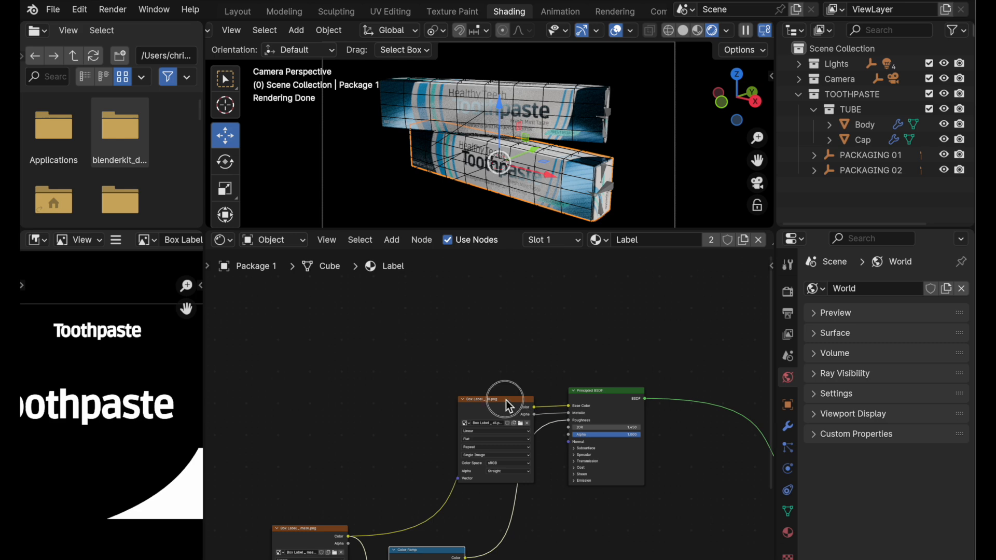
left_click_drag(506, 401, 454, 351)
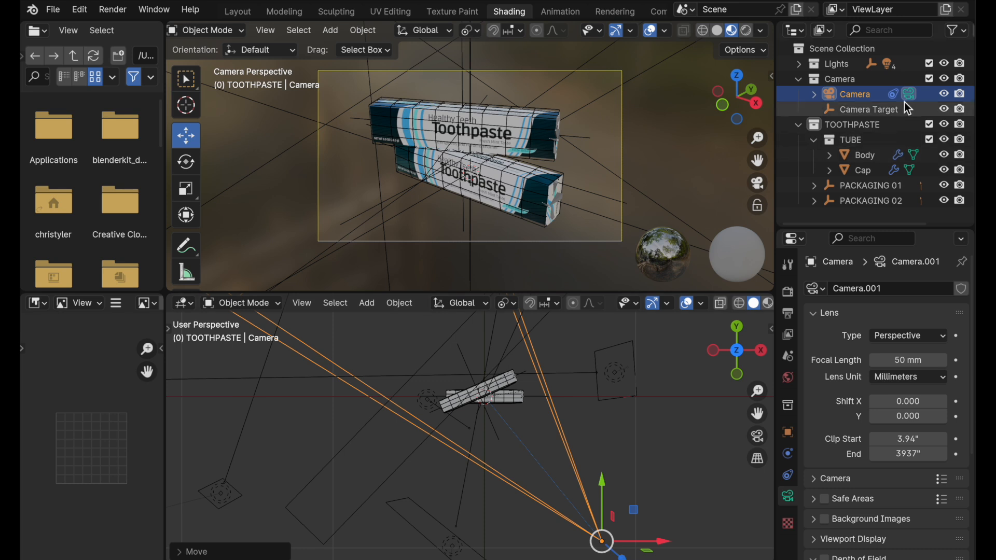
Expand the Lights collection, select the Area light, and exclude the Camera collection to view the lighting setup from outside the camera.
left_click(800, 64)
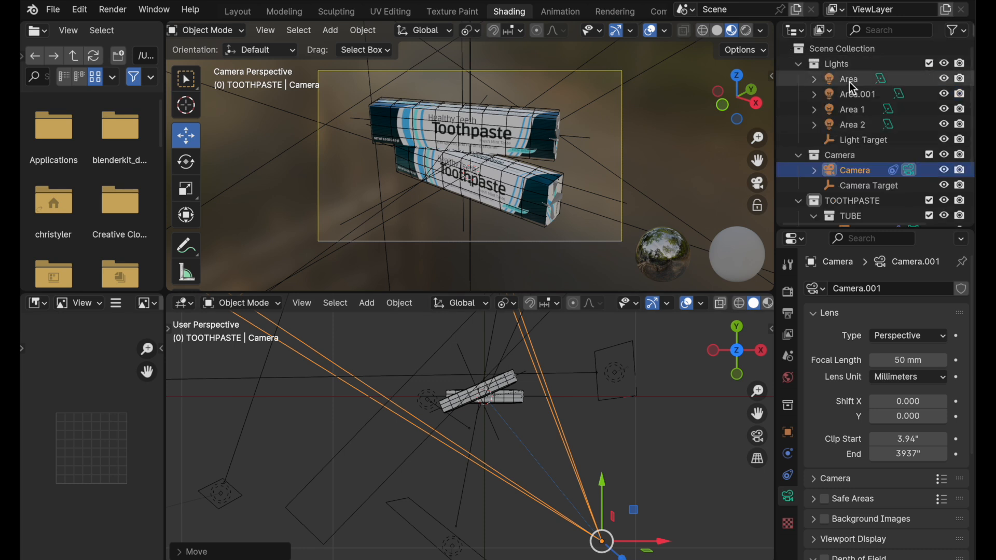
left_click(849, 80)
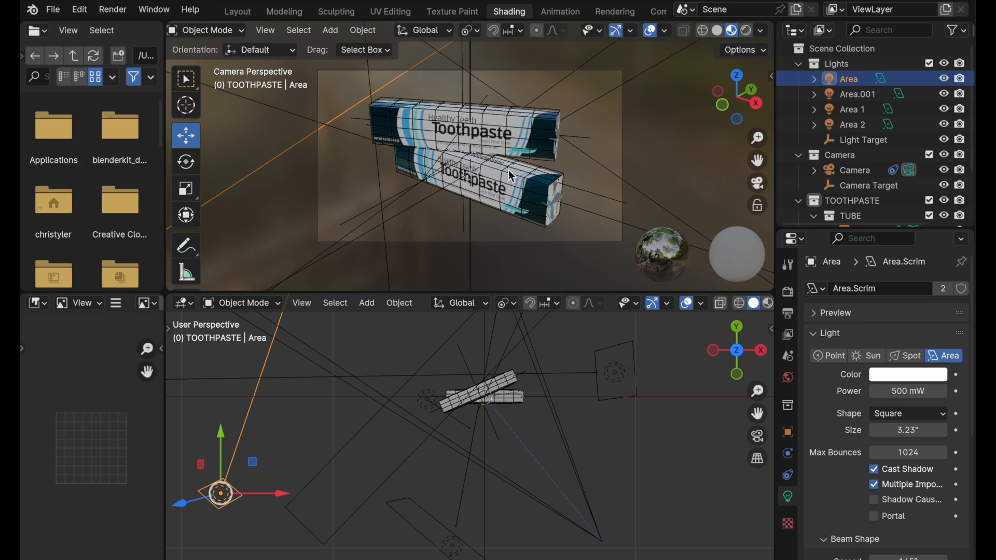
key("KP_5")
middle_click_drag(509, 170, 423, 213)
scroll(485, 176, "down", 4)
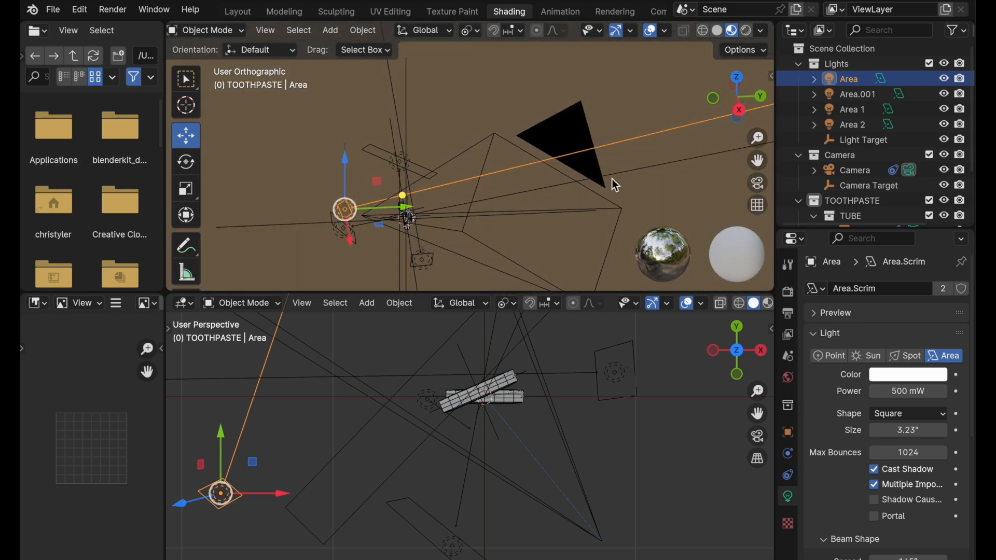
left_click(929, 155)
middle_click_drag(563, 235, 463, 166)
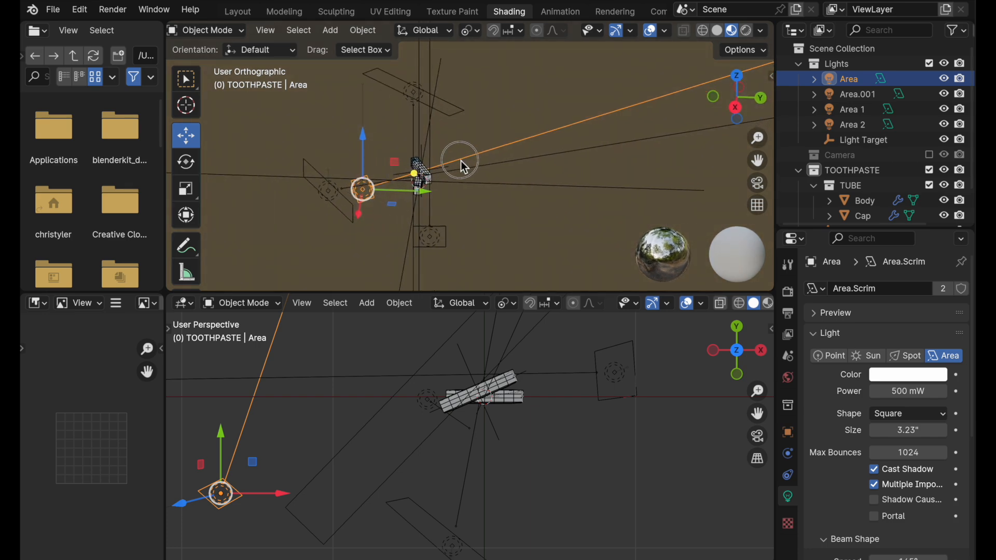
Examine the placement and settings of the Area 1 and Area.001 lights around the packages, and collapse the Lights collection.
left_click(313, 169)
middle_click_drag(378, 203, 433, 184)
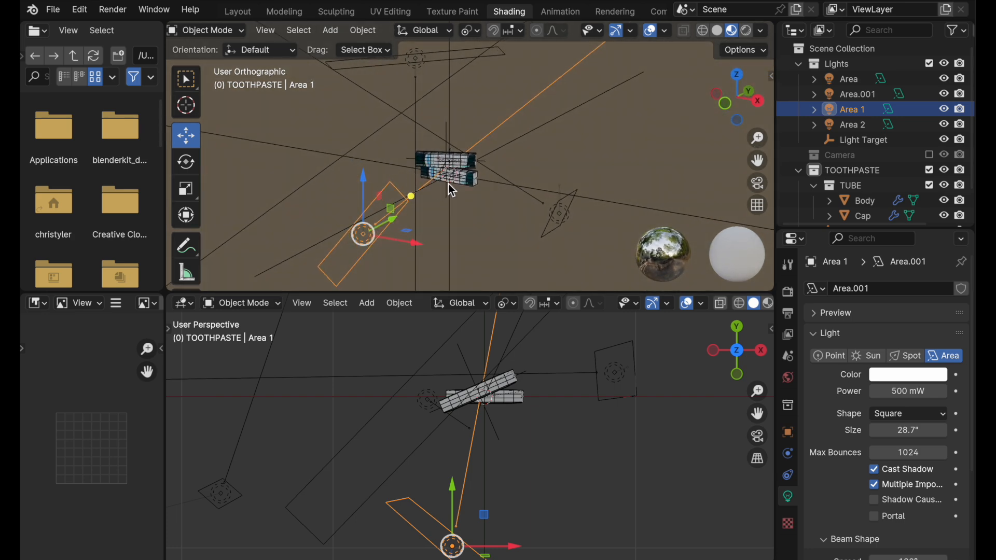
middle_click_drag(451, 190, 515, 216)
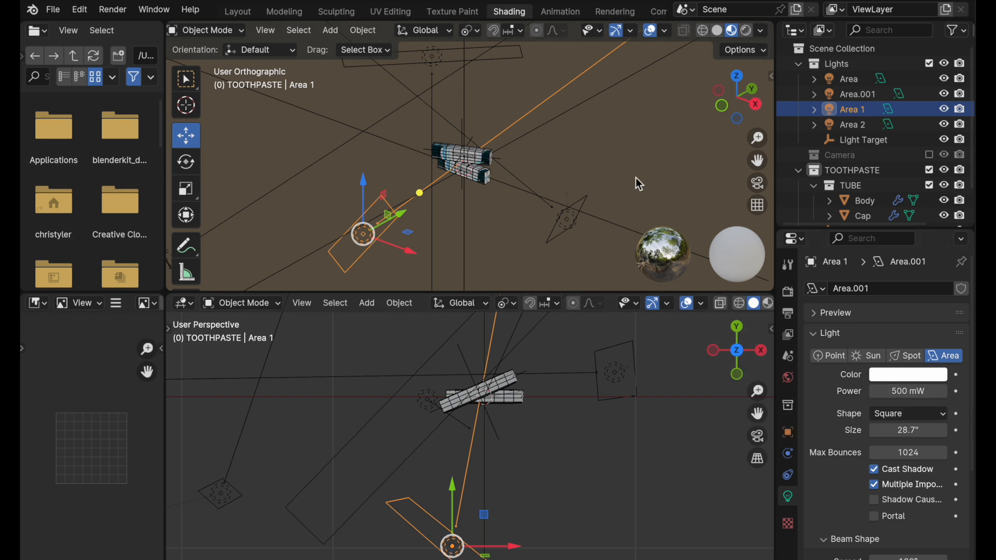
mouse_move(635, 178)
middle_mouse_down("shift")
mouse_move(625, 233)
mouse_move(635, 191)
middle_mouse_up("shift")
middle_click_drag(634, 191, 554, 194)
middle_click_drag(554, 195, 550, 215)
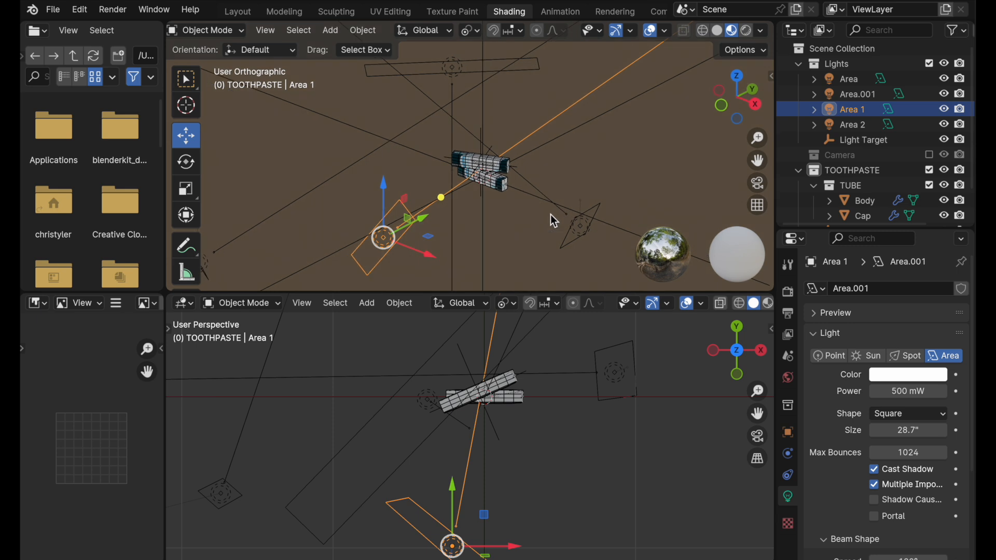
left_click(580, 226)
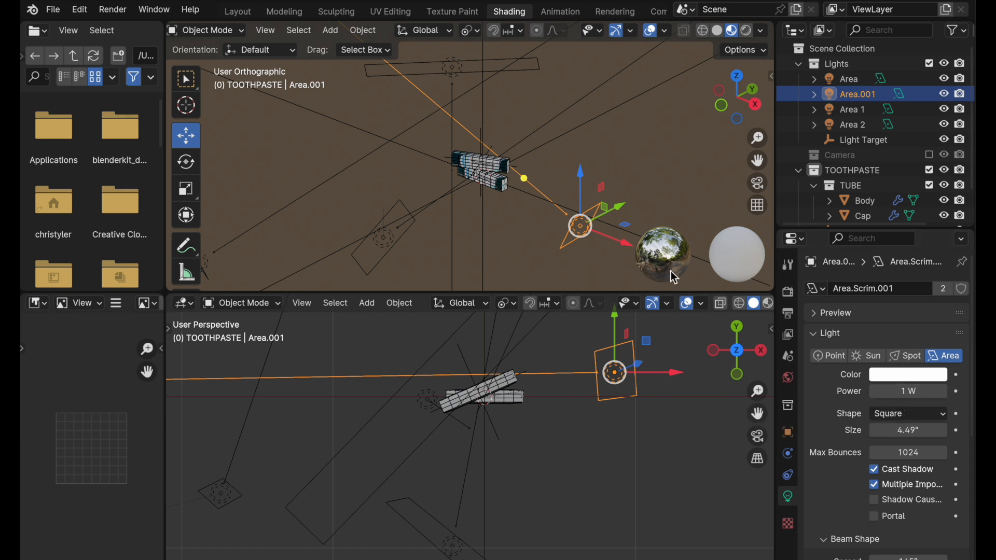
middle_click_drag(563, 230, 587, 207)
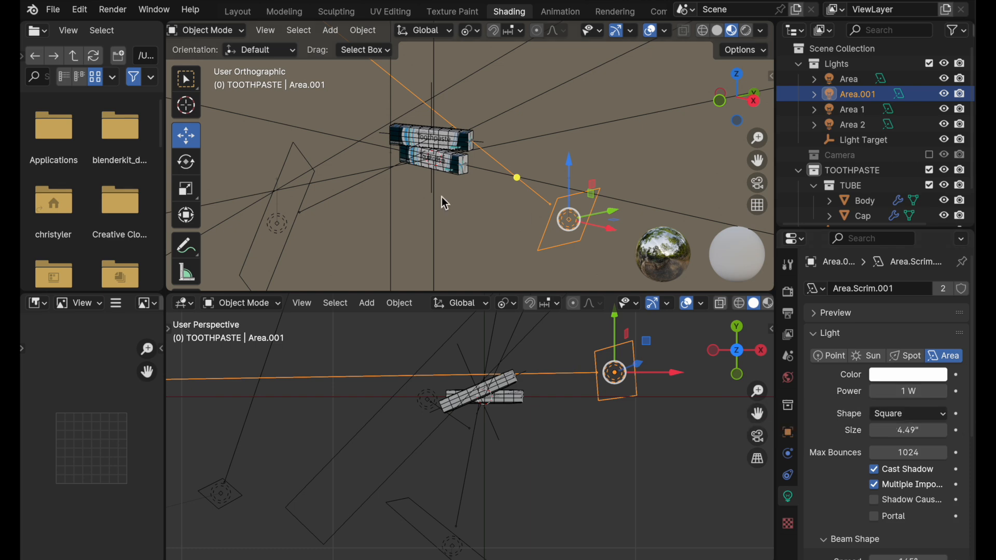
middle_click_drag(441, 197, 453, 223)
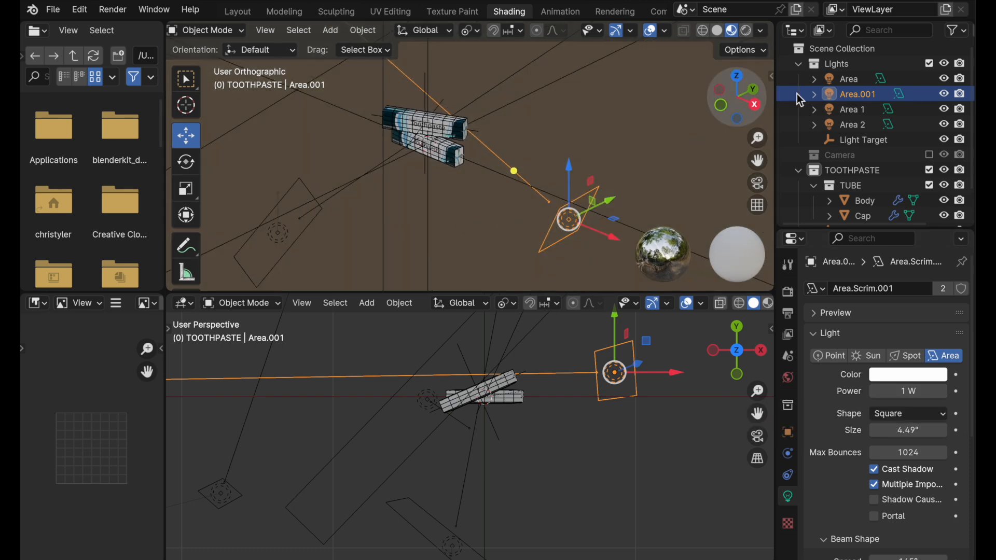
left_click(802, 63)
left_click(291, 240)
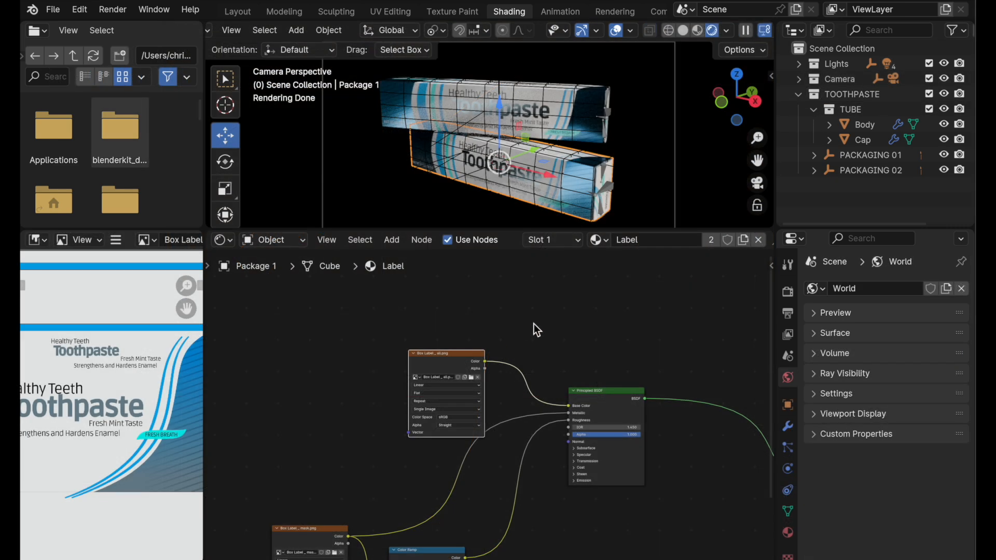
Move the Material Output node closer to the Principled BSDF.
middle_click_drag(551, 355, 441, 299)
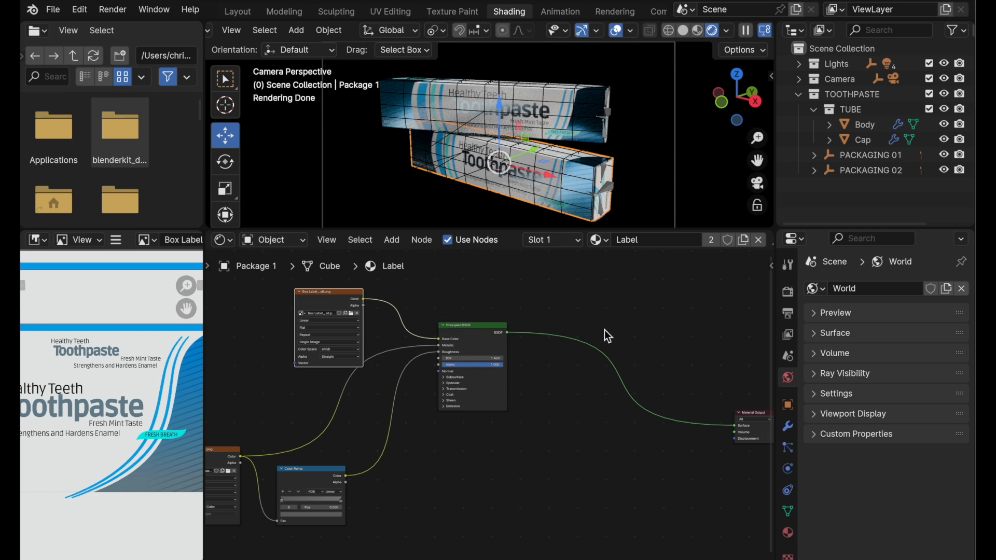
left_click_drag(749, 420, 621, 332)
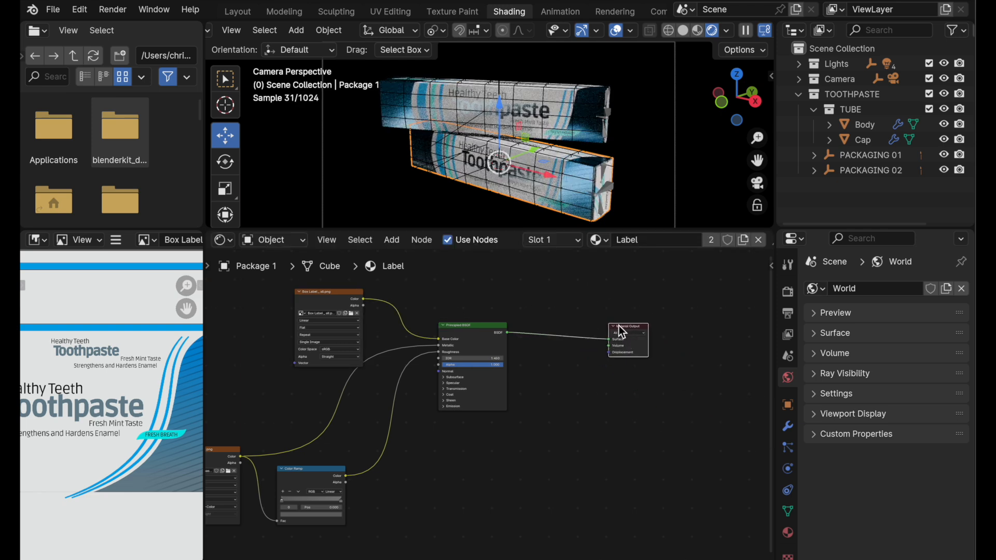